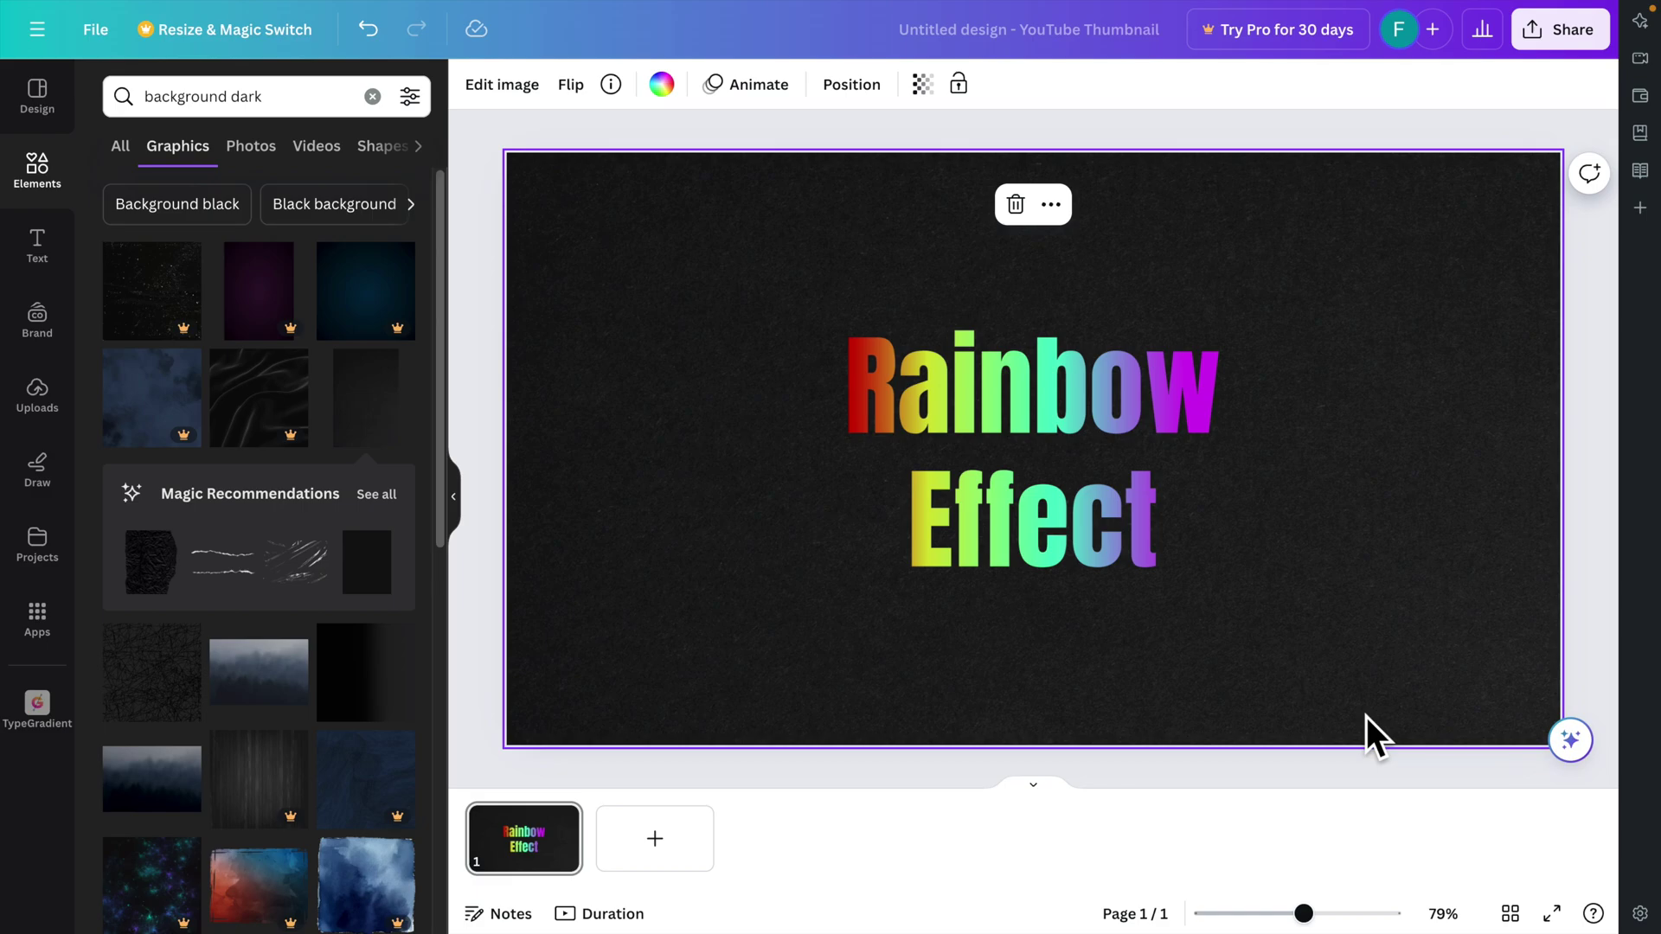
# Step: Open the TypeGradient app and load the Rainbow Effect text's gradient settings
pyautogui.click(37, 621)
pyautogui.click(154, 296)
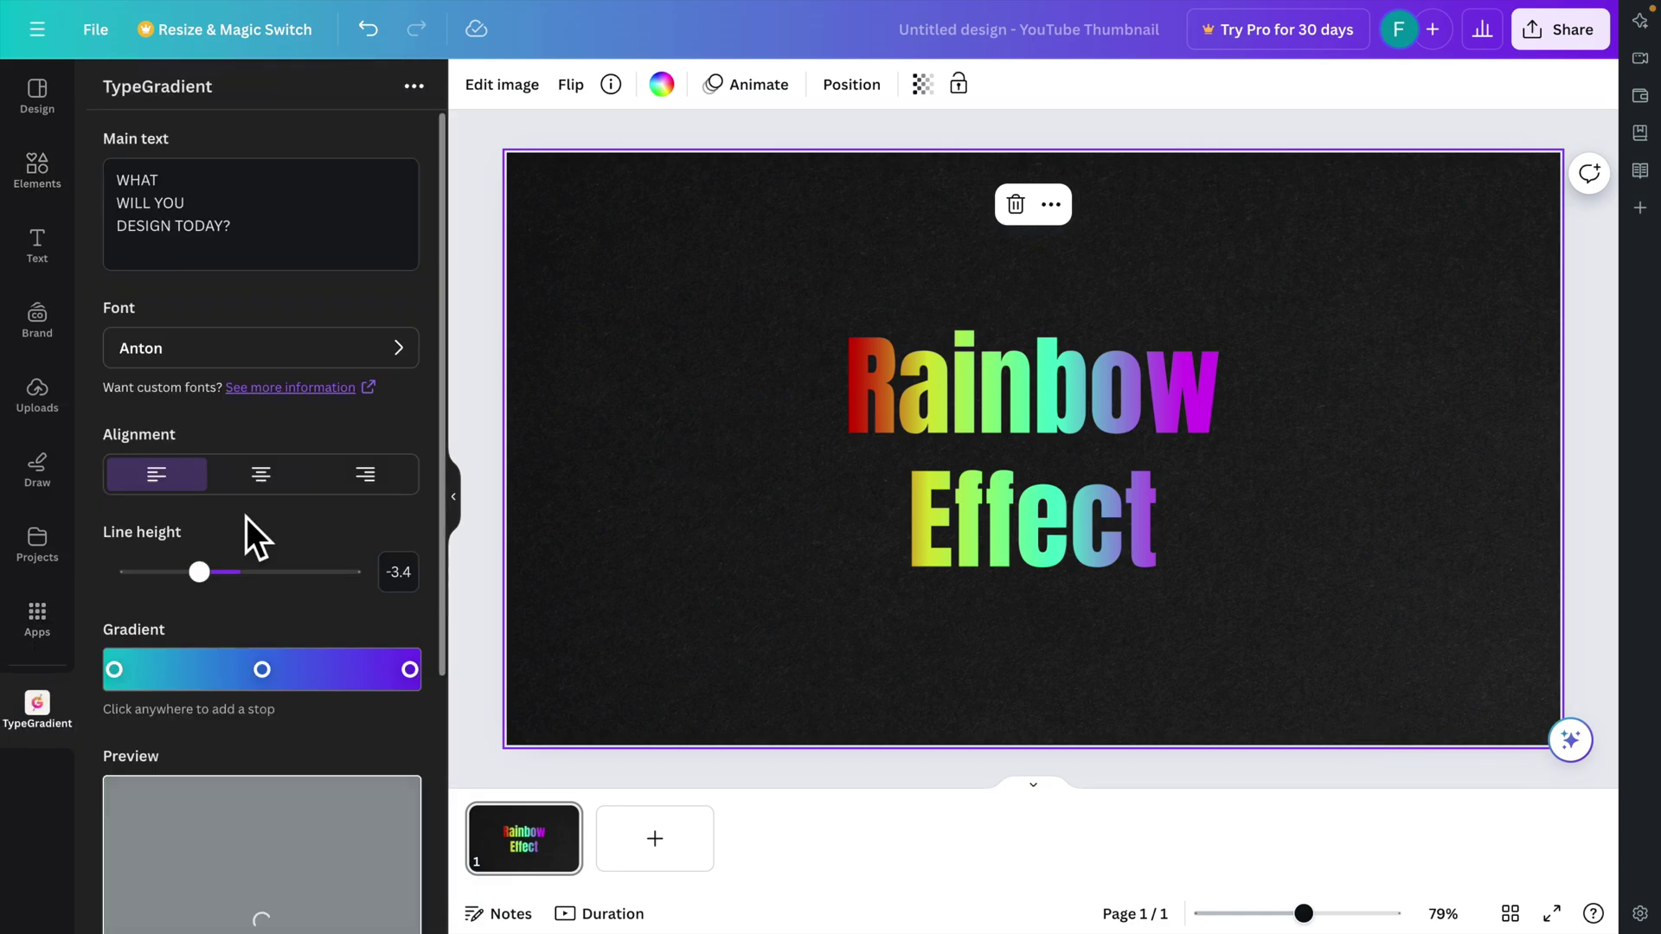
pyautogui.scroll(-4, 313, 506)
pyautogui.click(1024, 452)
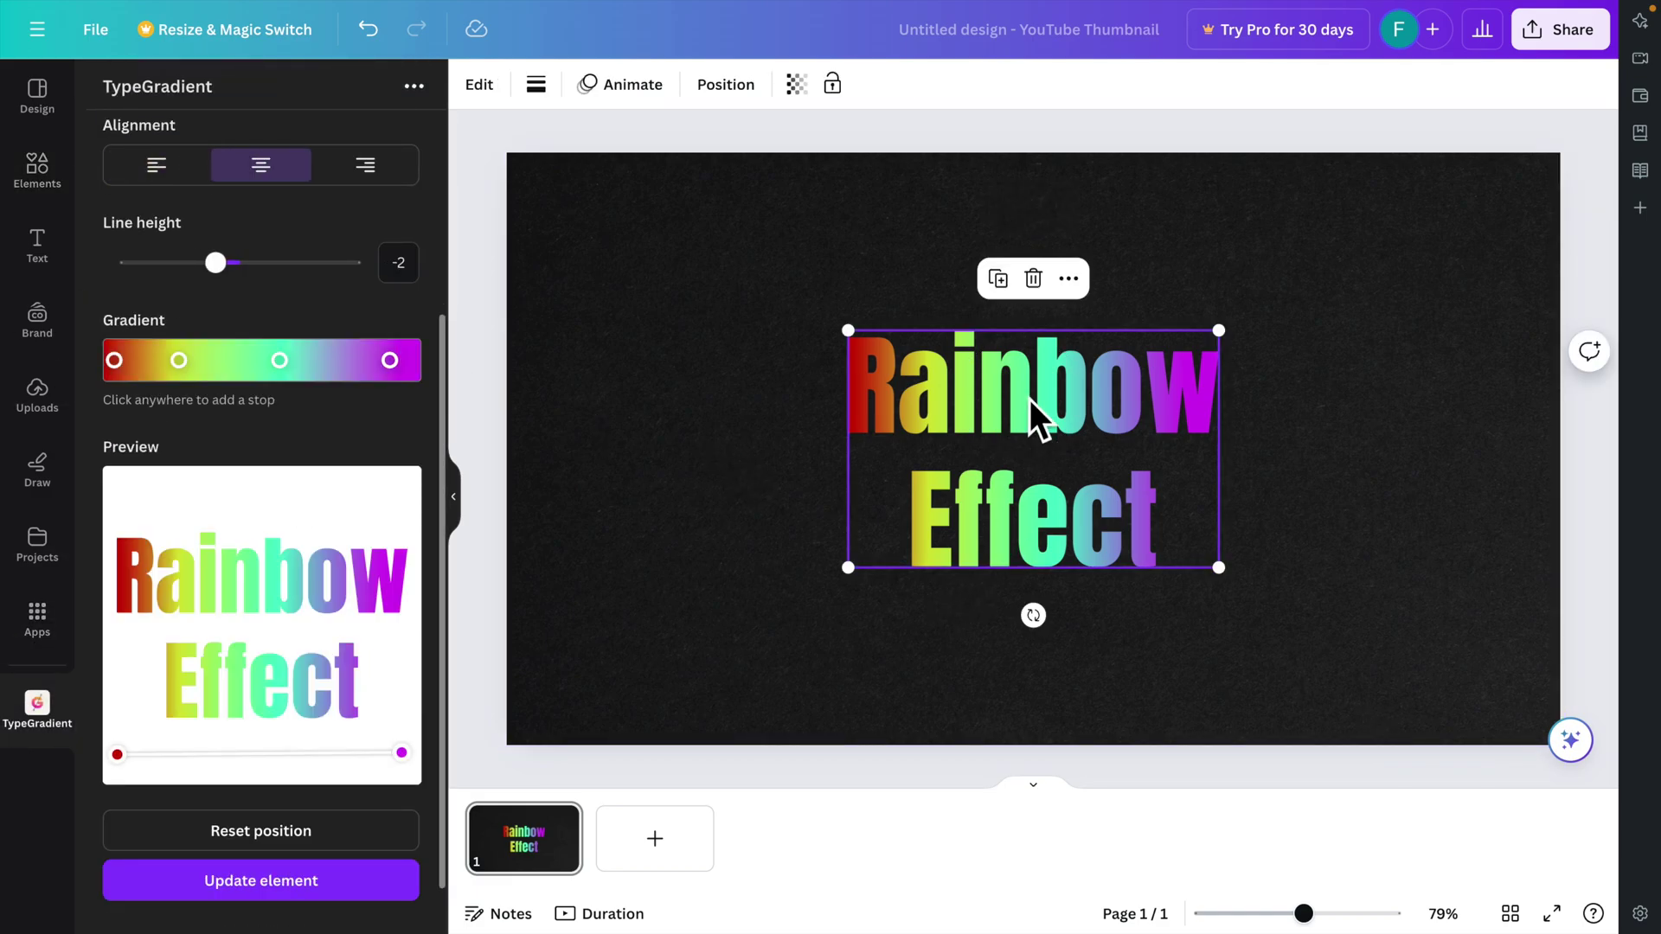
# Step: Look over the gradient settings, then select the dark background instead of the text
pyautogui.scroll(2, 271, 530)
pyautogui.scroll(-2, 320, 519)
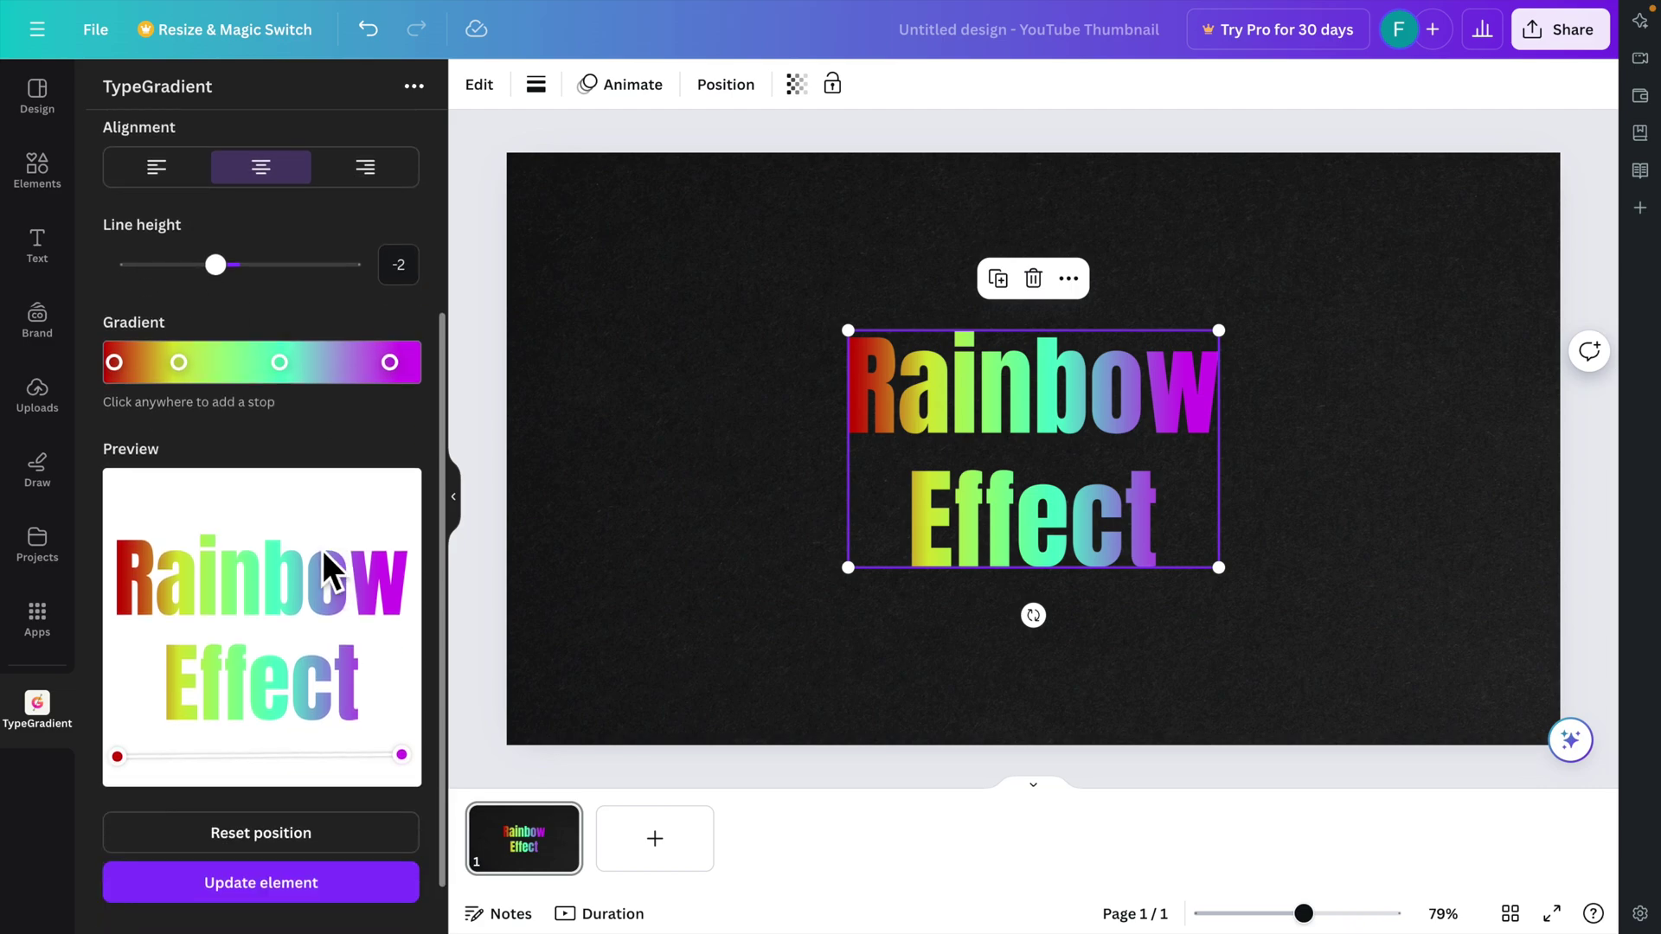
pyautogui.scroll(2, 313, 519)
pyautogui.click(1448, 545)
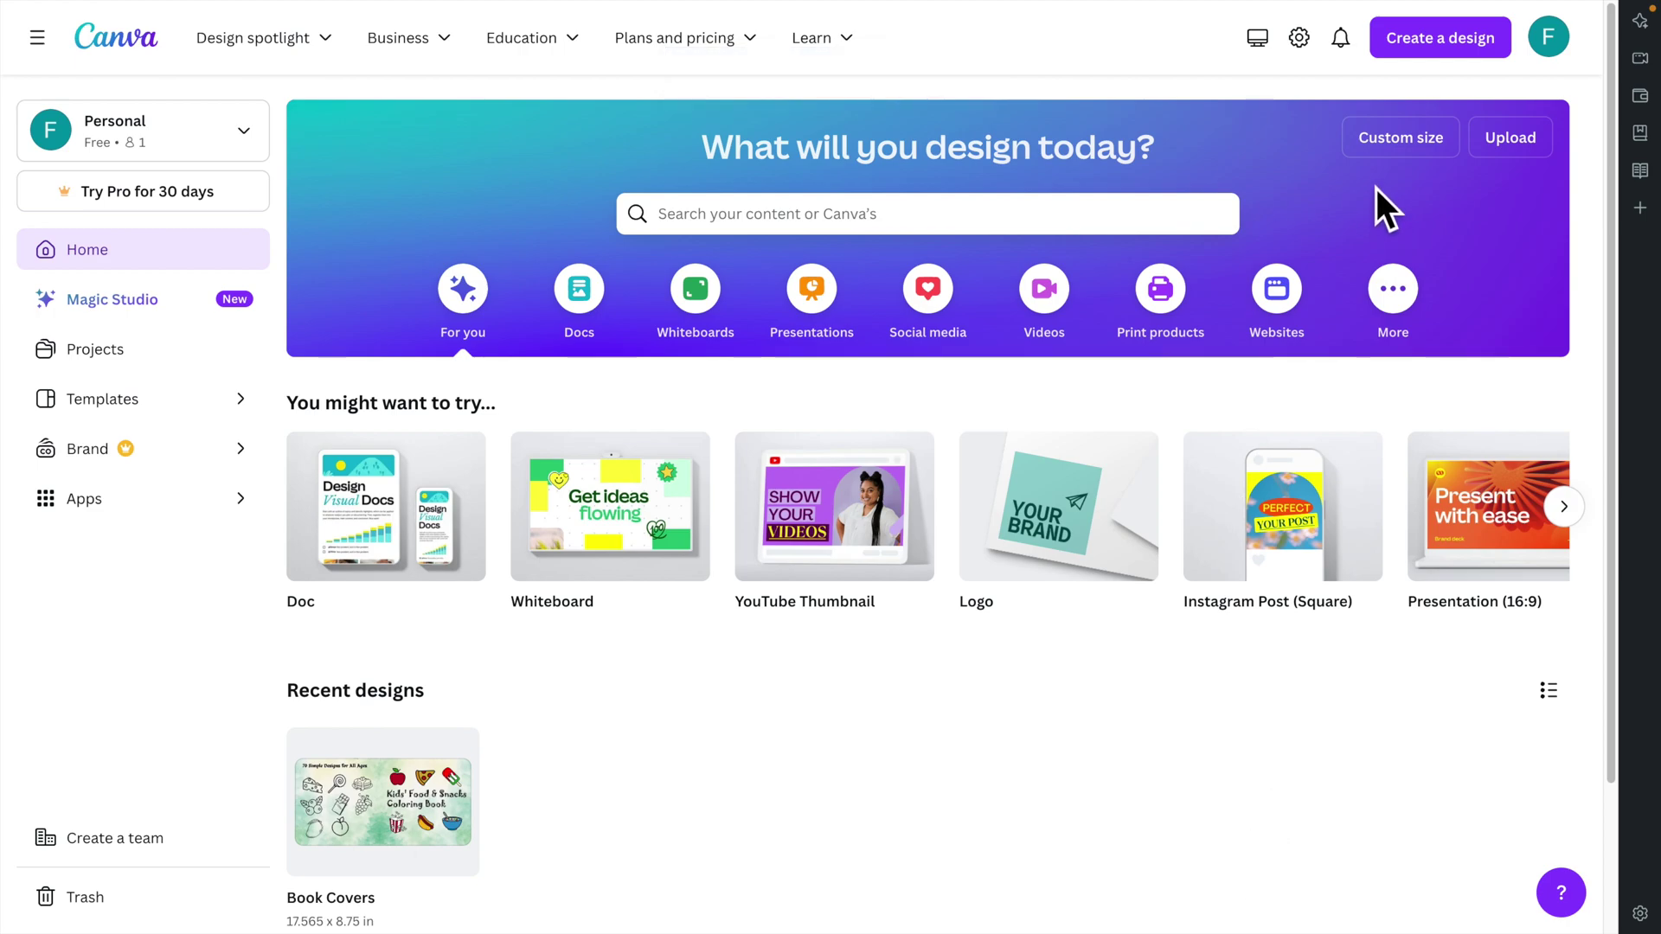
# Step: Create a new 1280 × 720 px YouTube Thumbnail design
pyautogui.click(1423, 52)
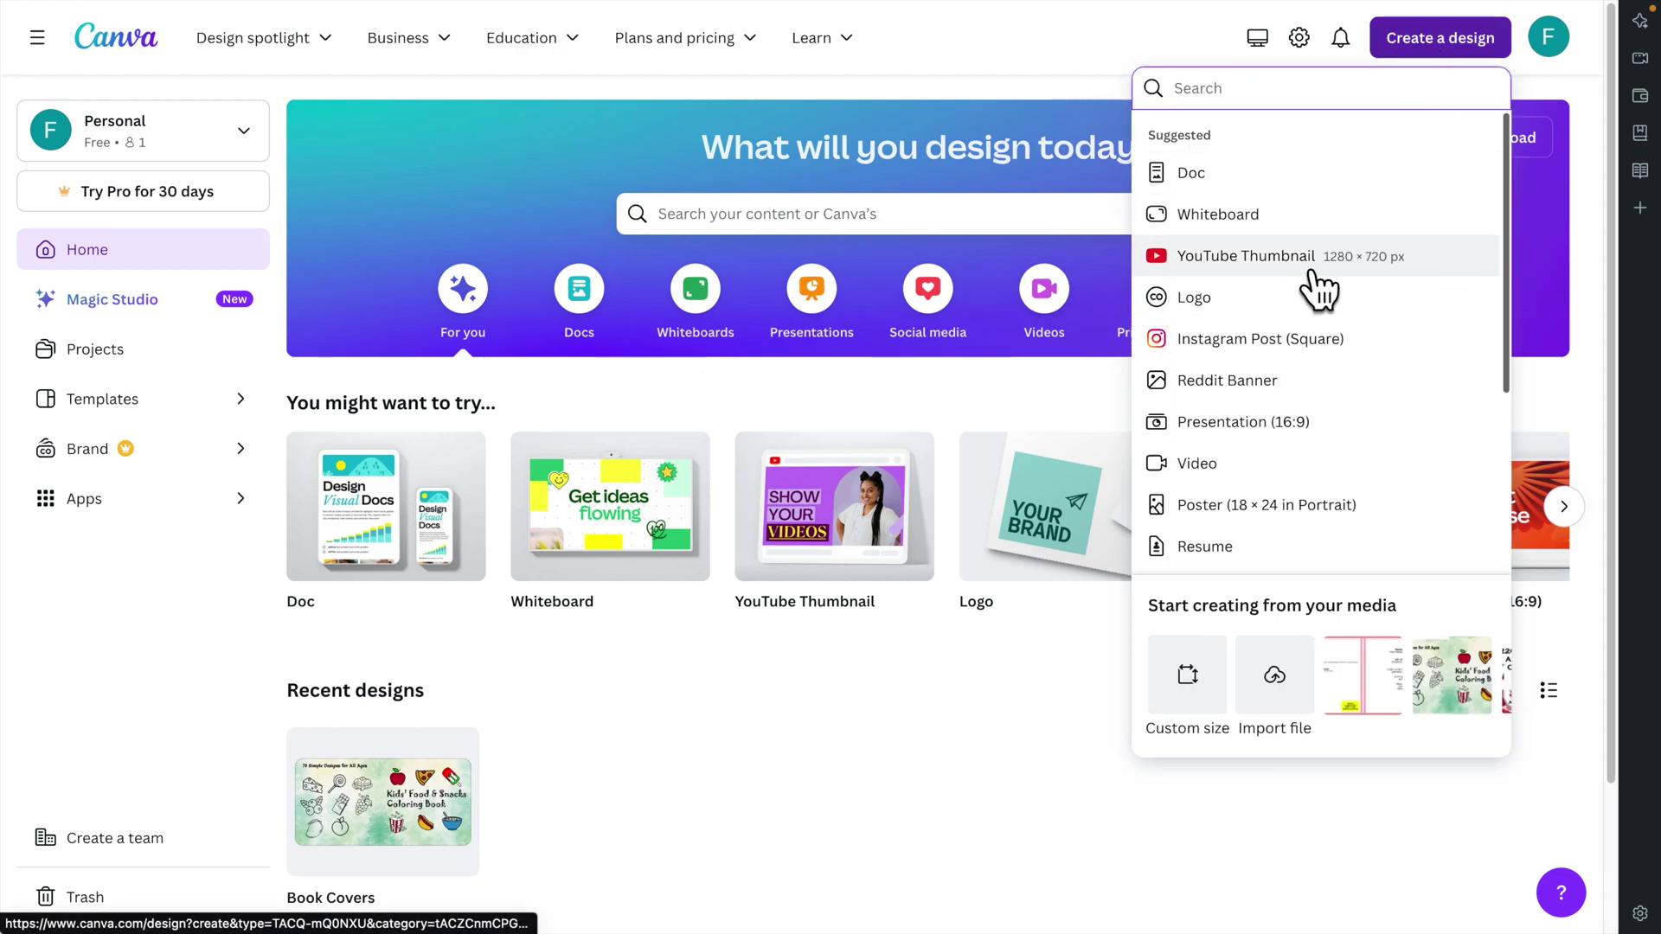
pyautogui.click(1246, 260)
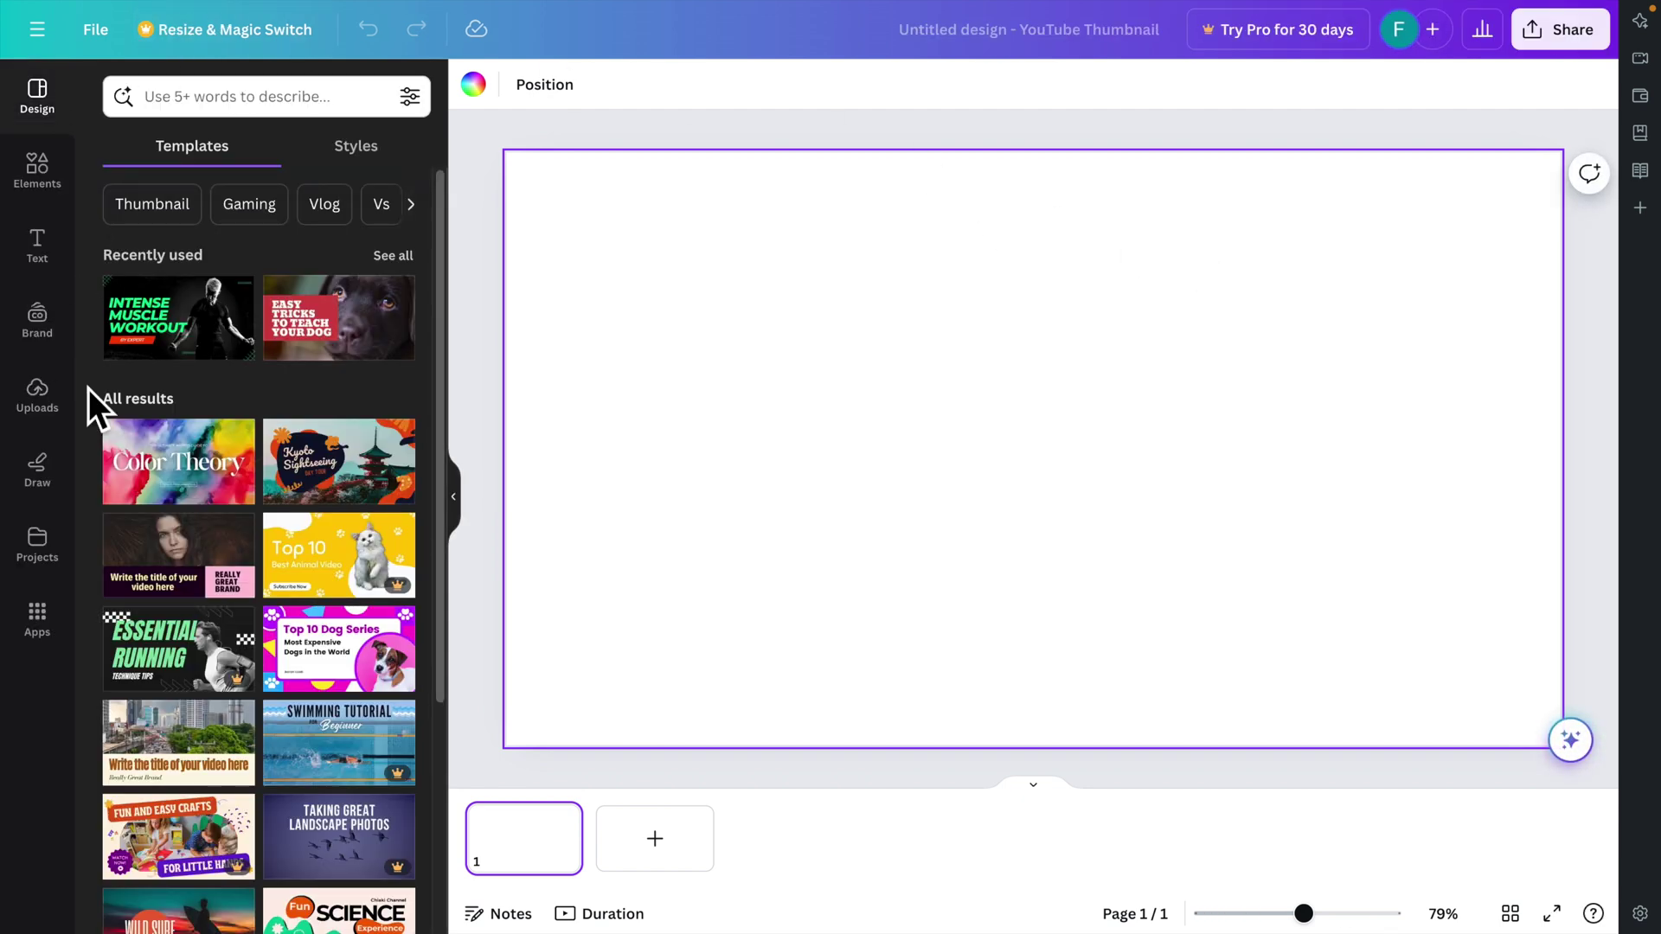
# Step: Search the apps for 'gradiant' and view the TypeGradient app's details
pyautogui.click(38, 625)
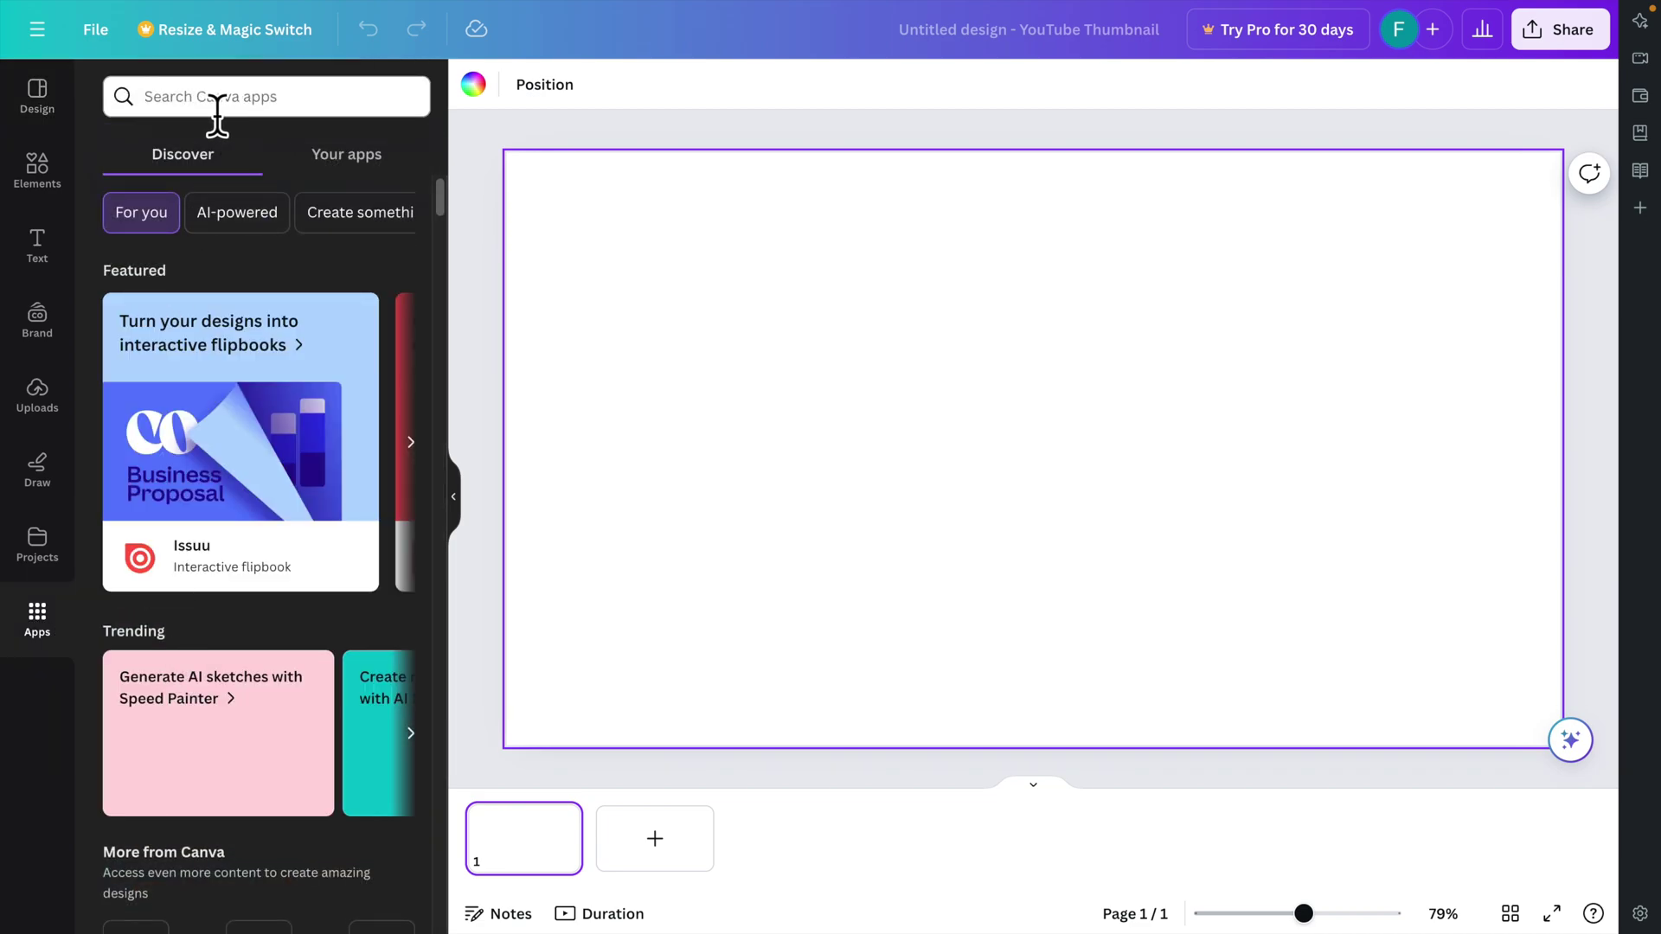
pyautogui.click(218, 107)
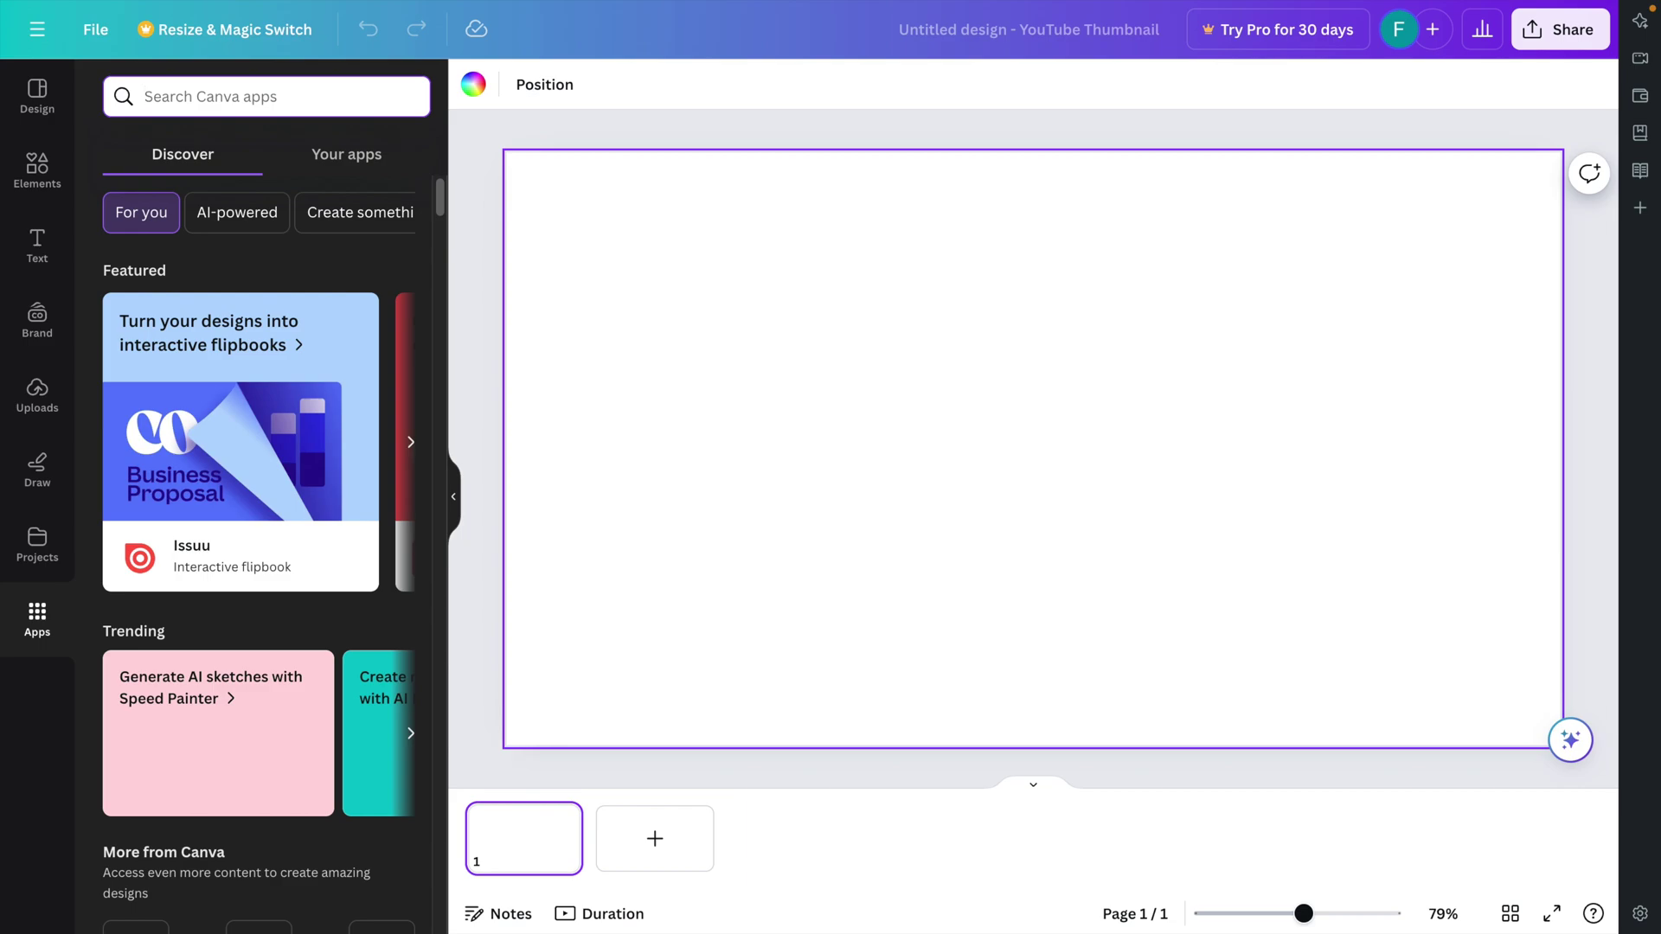
pyautogui.write('gradiant')
pyautogui.press('Return')
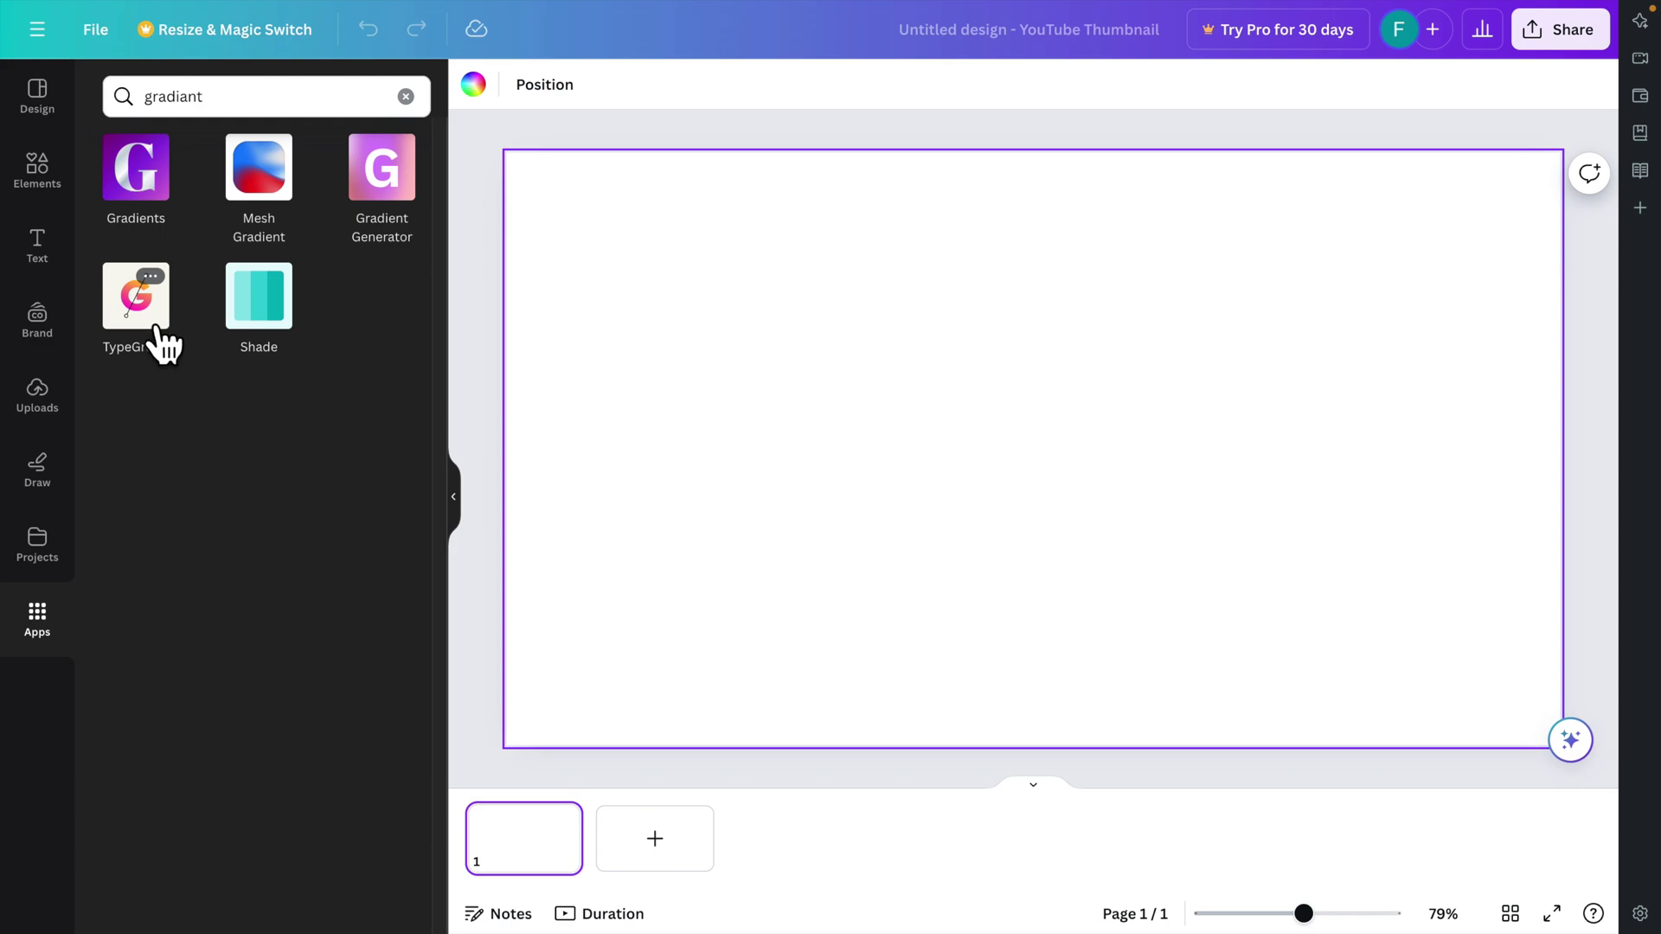
pyautogui.click(131, 291)
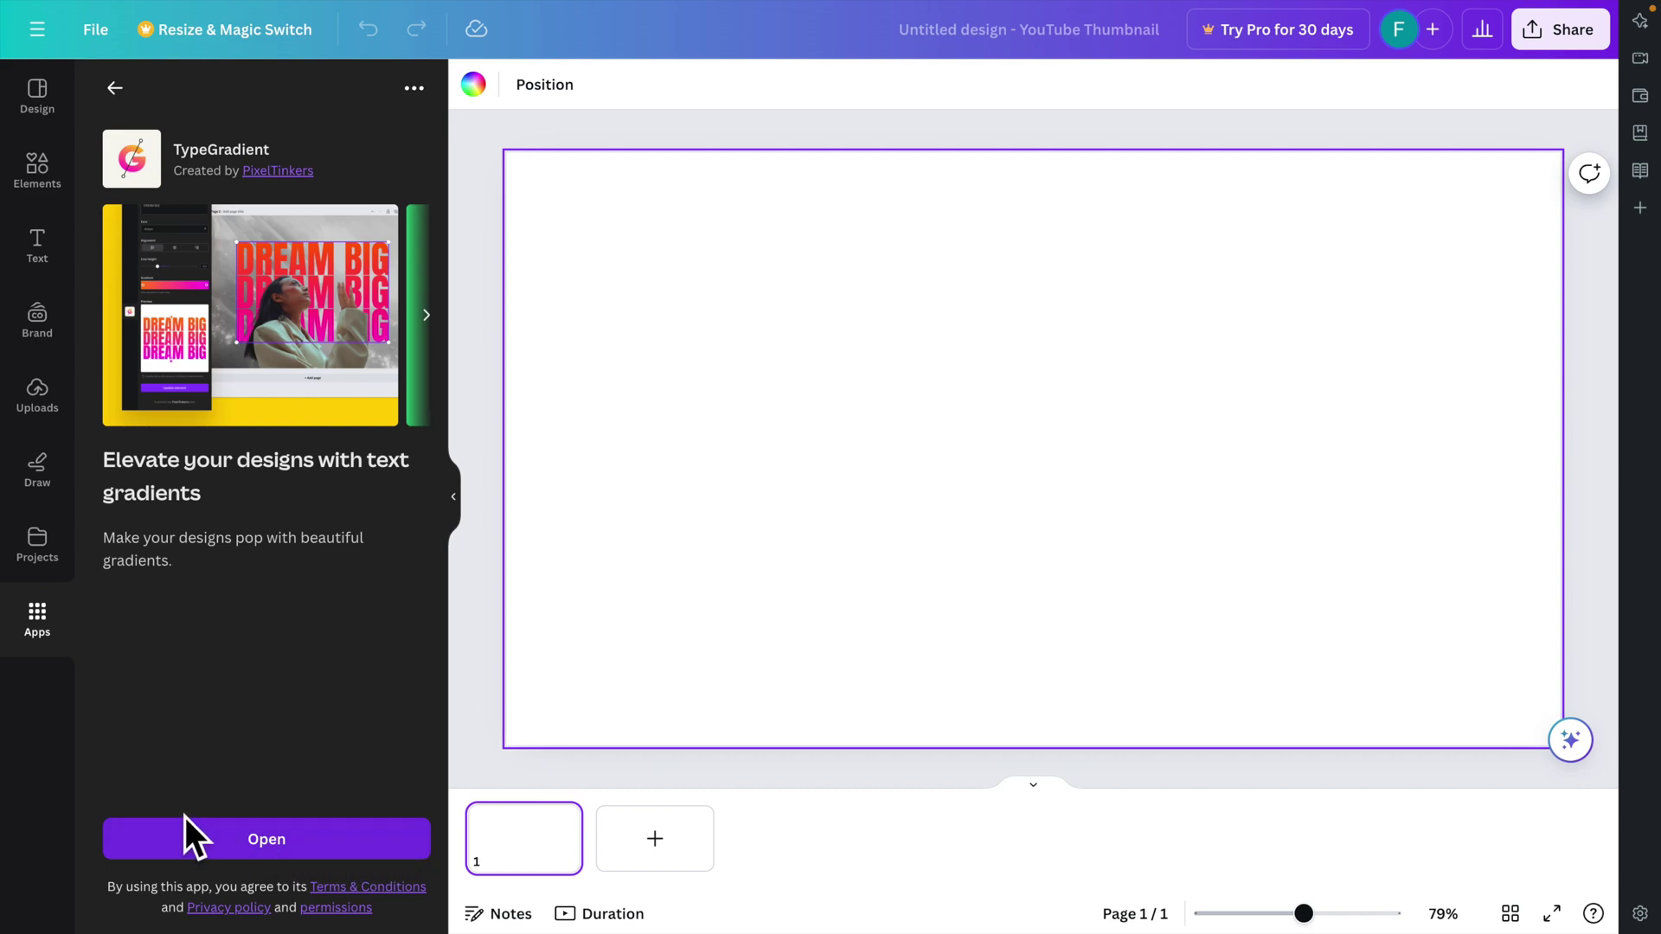
# Step: Open TypeGradient and replace the sample main text with 'Rainbow Effect'
pyautogui.click(294, 852)
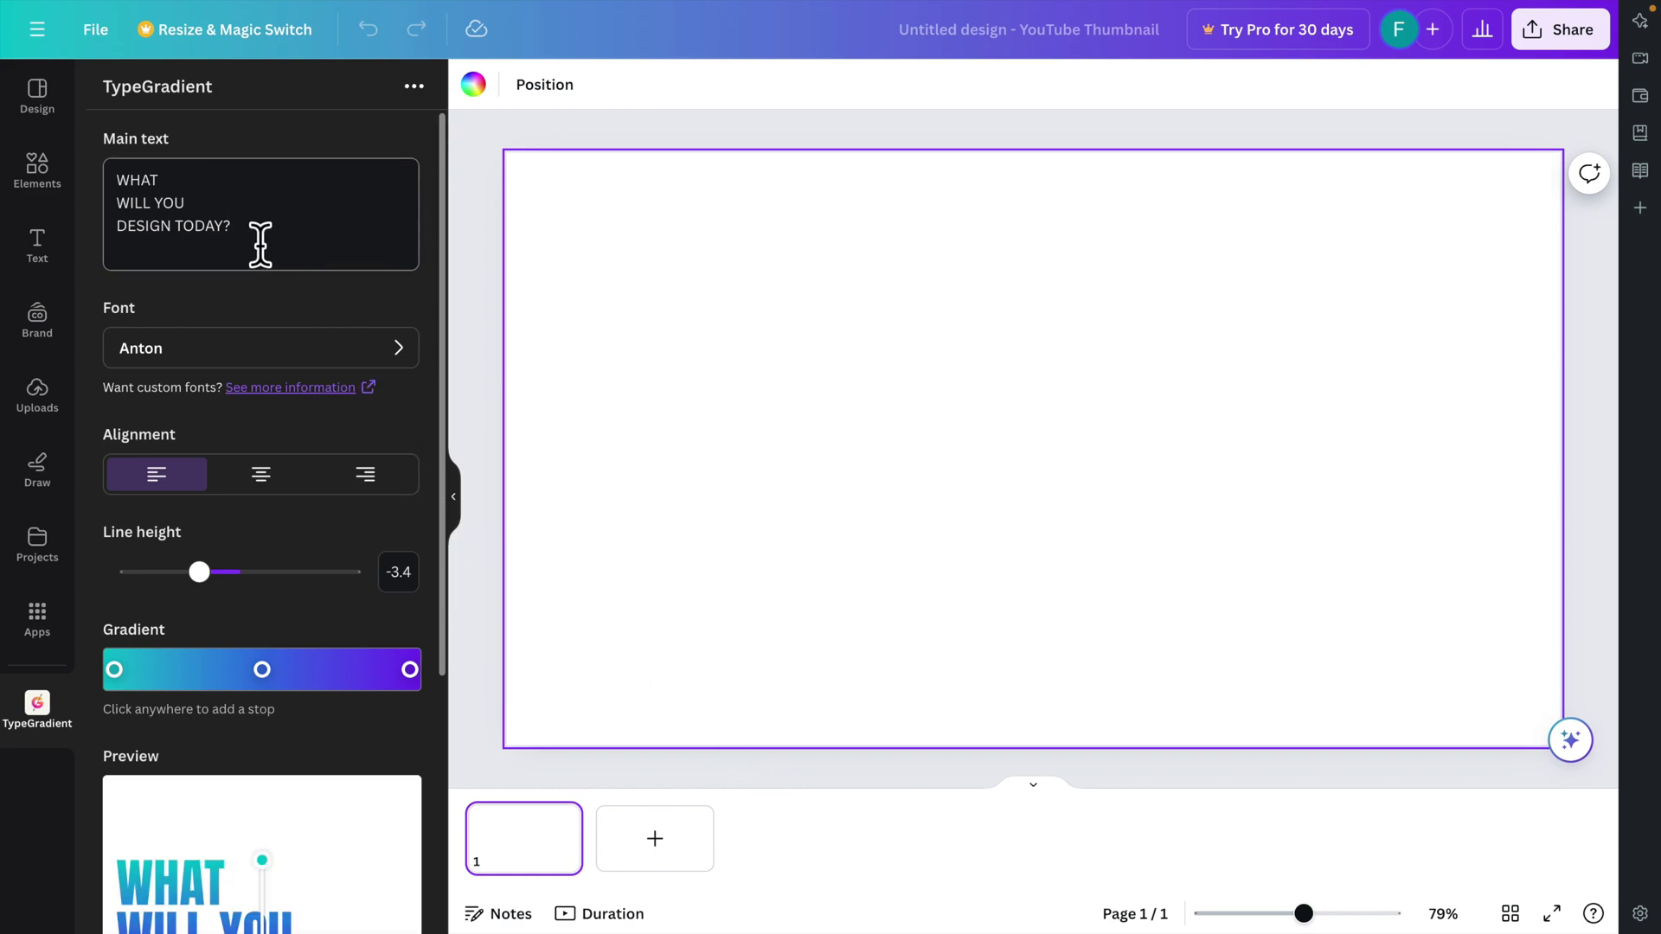
pyautogui.moveTo(256, 230); pyautogui.dragTo(86, 173)
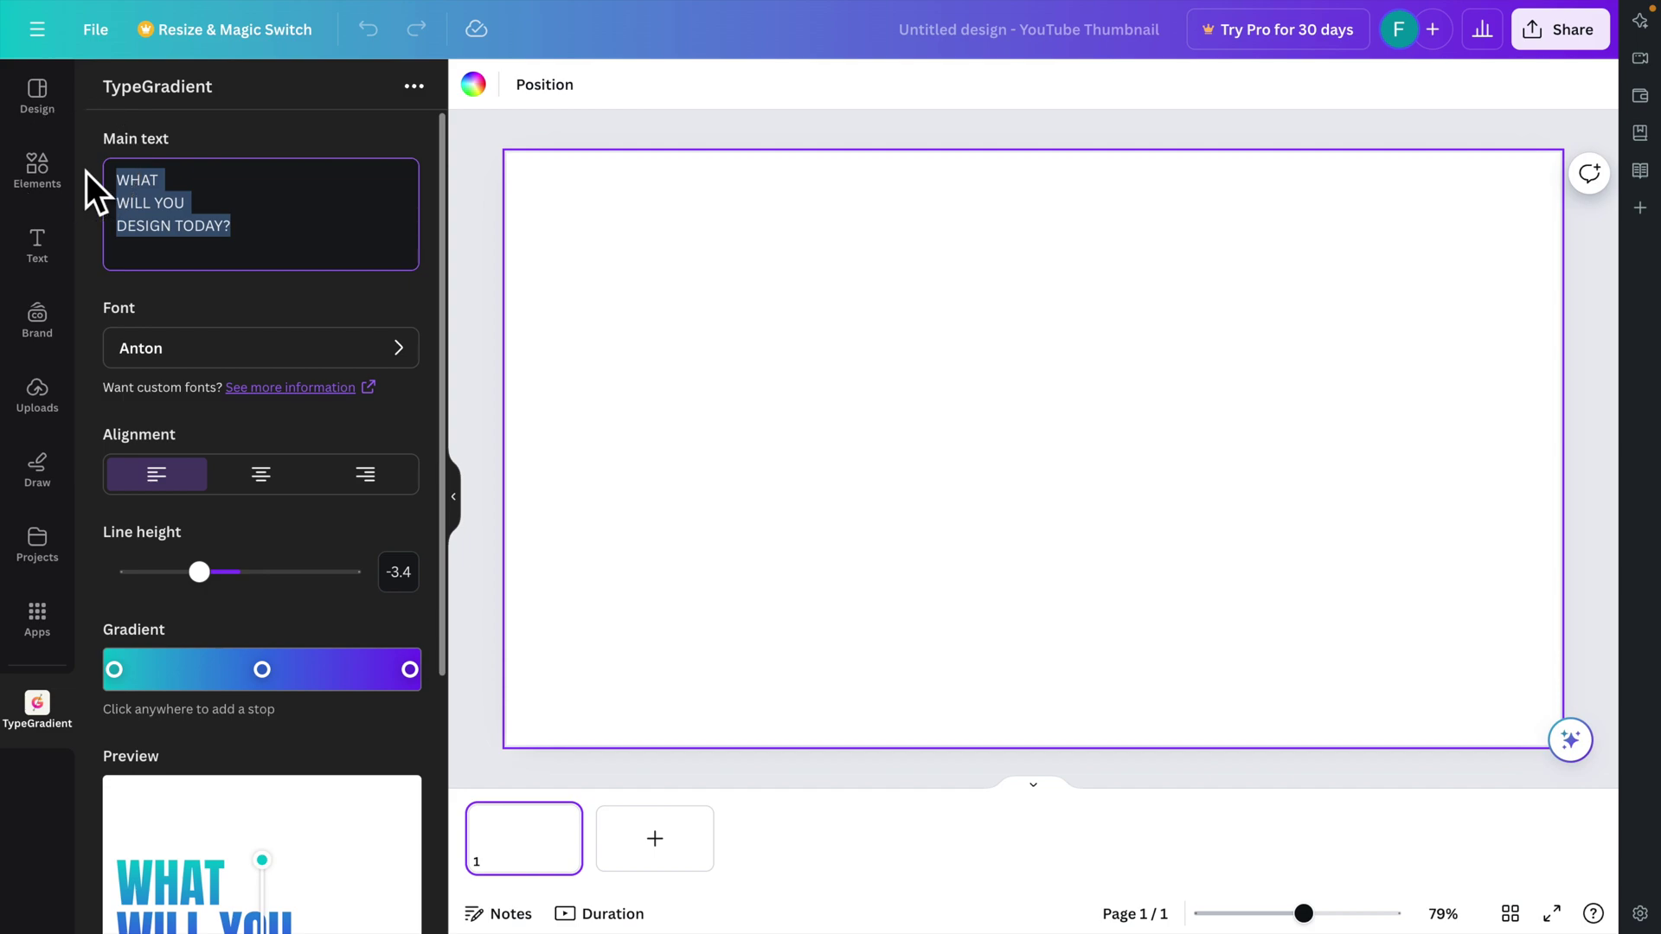
pyautogui.press('BackSpace')
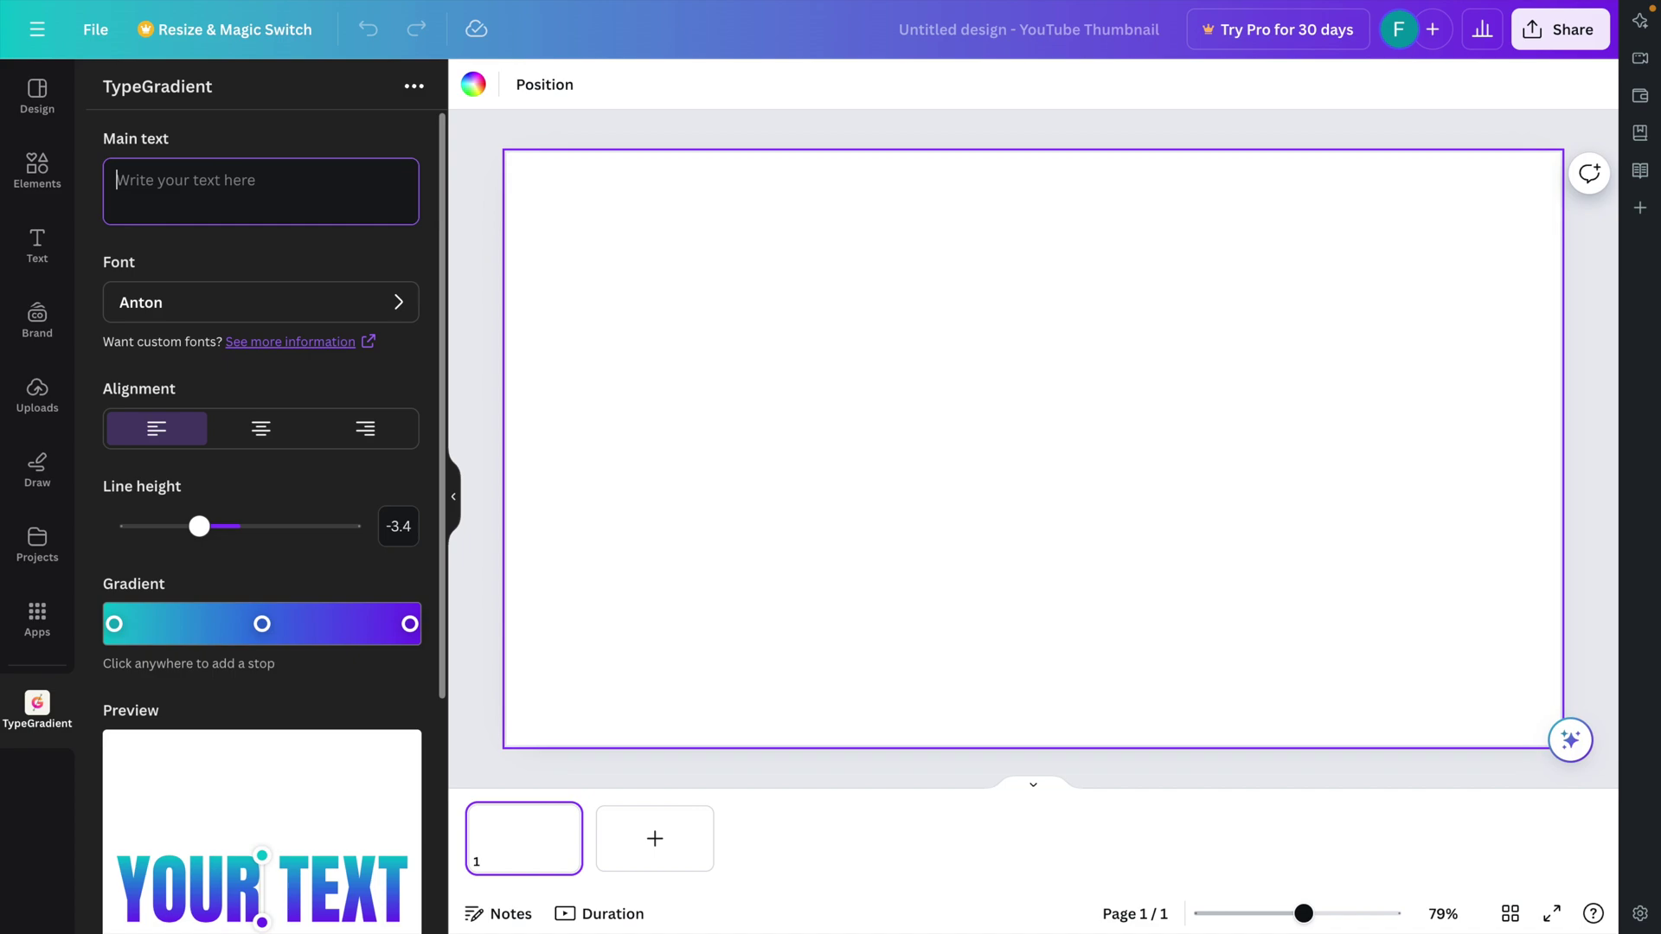
pyautogui.write('Rainbo')
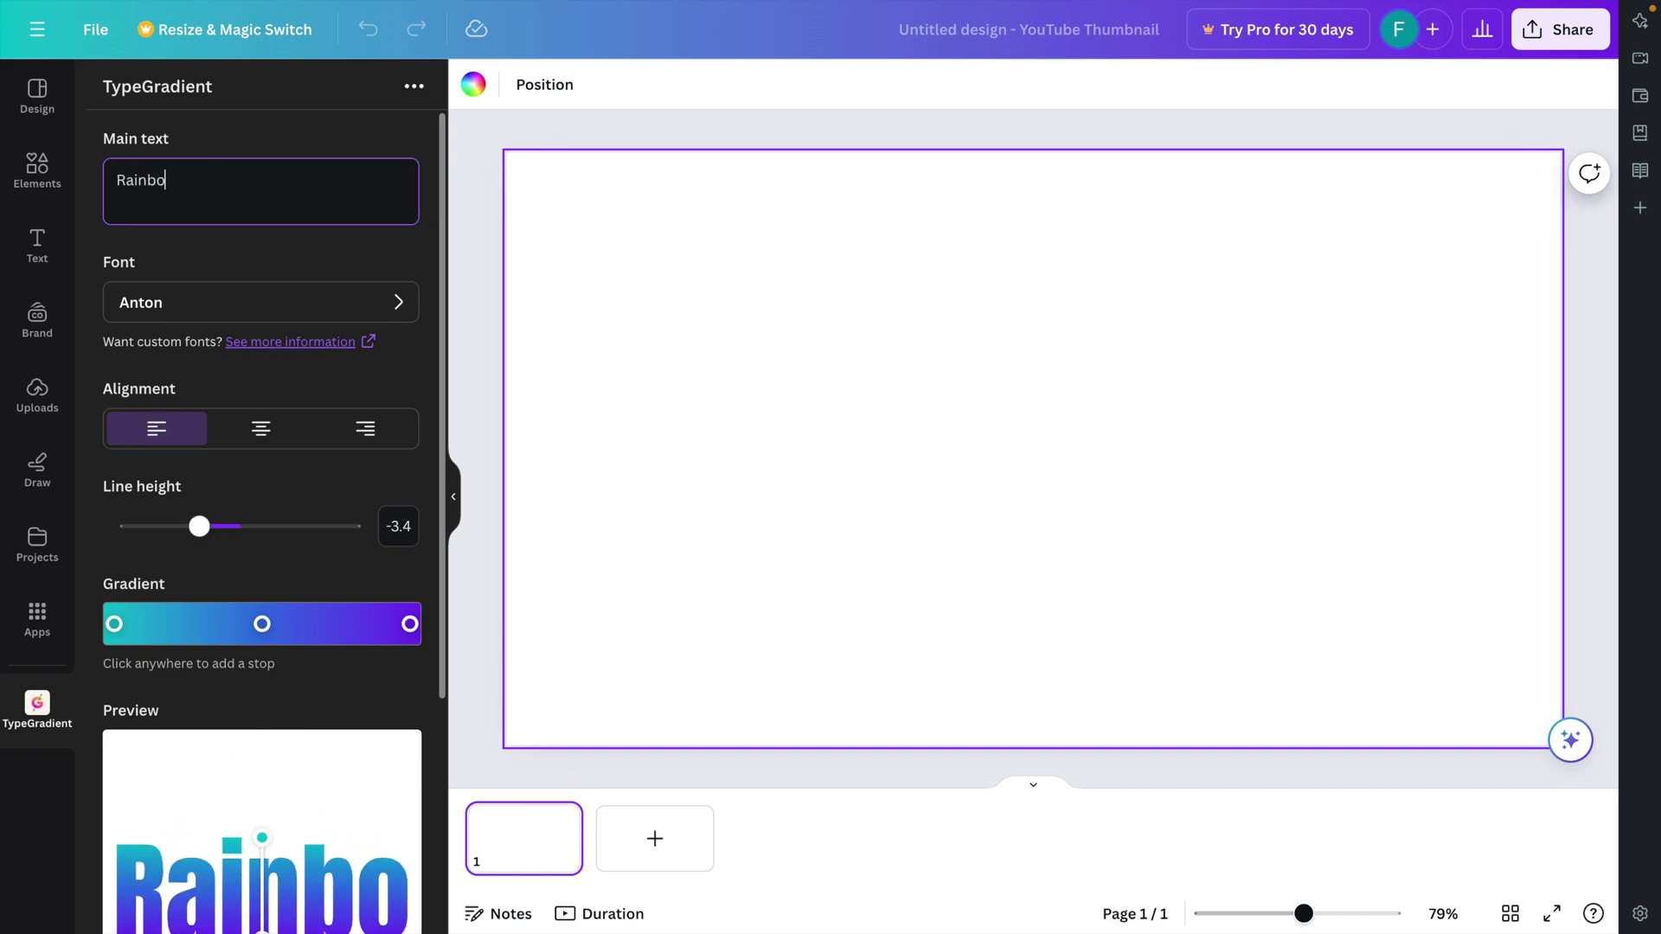
pyautogui.write('w')
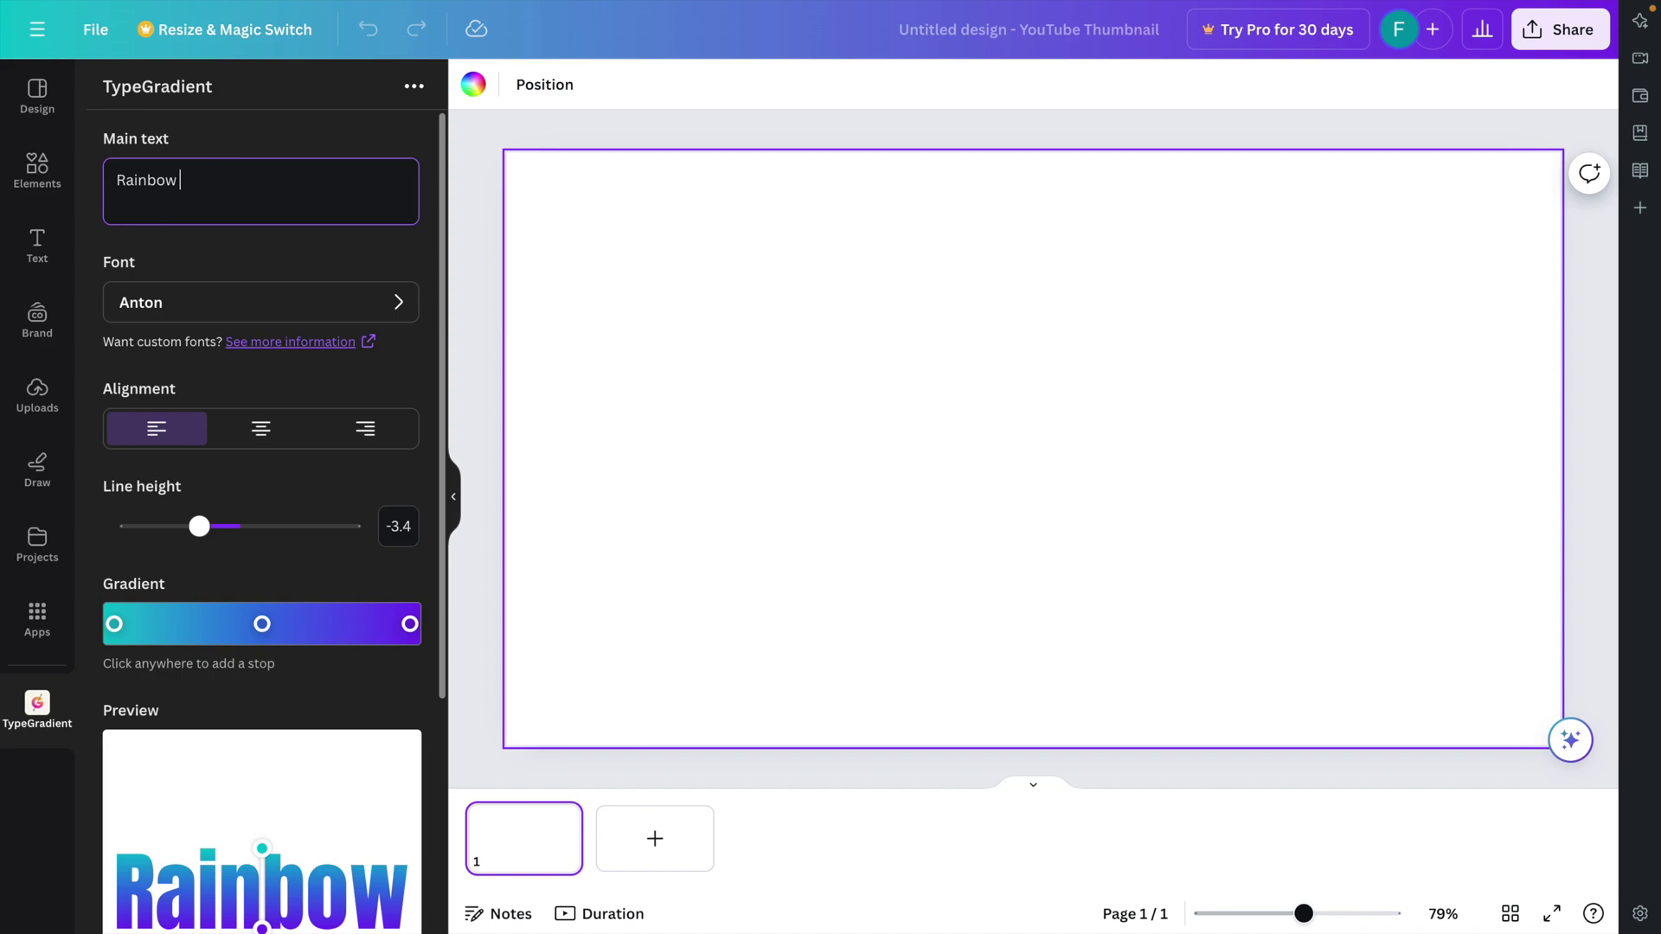
pyautogui.write(' Effec')
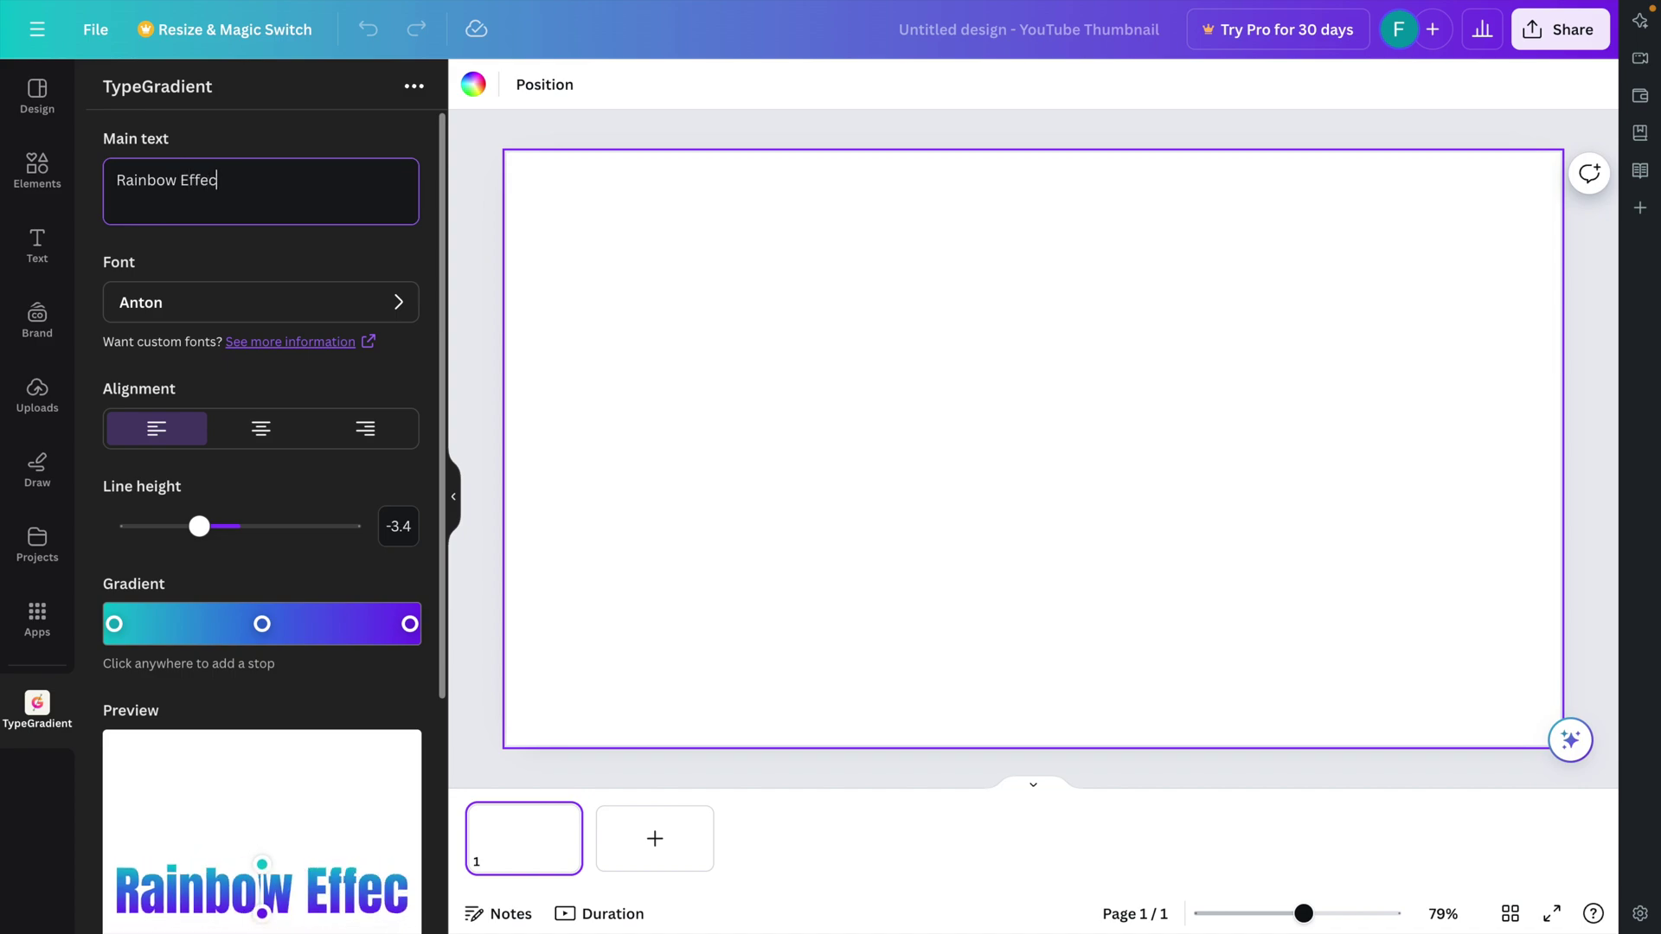
pyautogui.write('t')
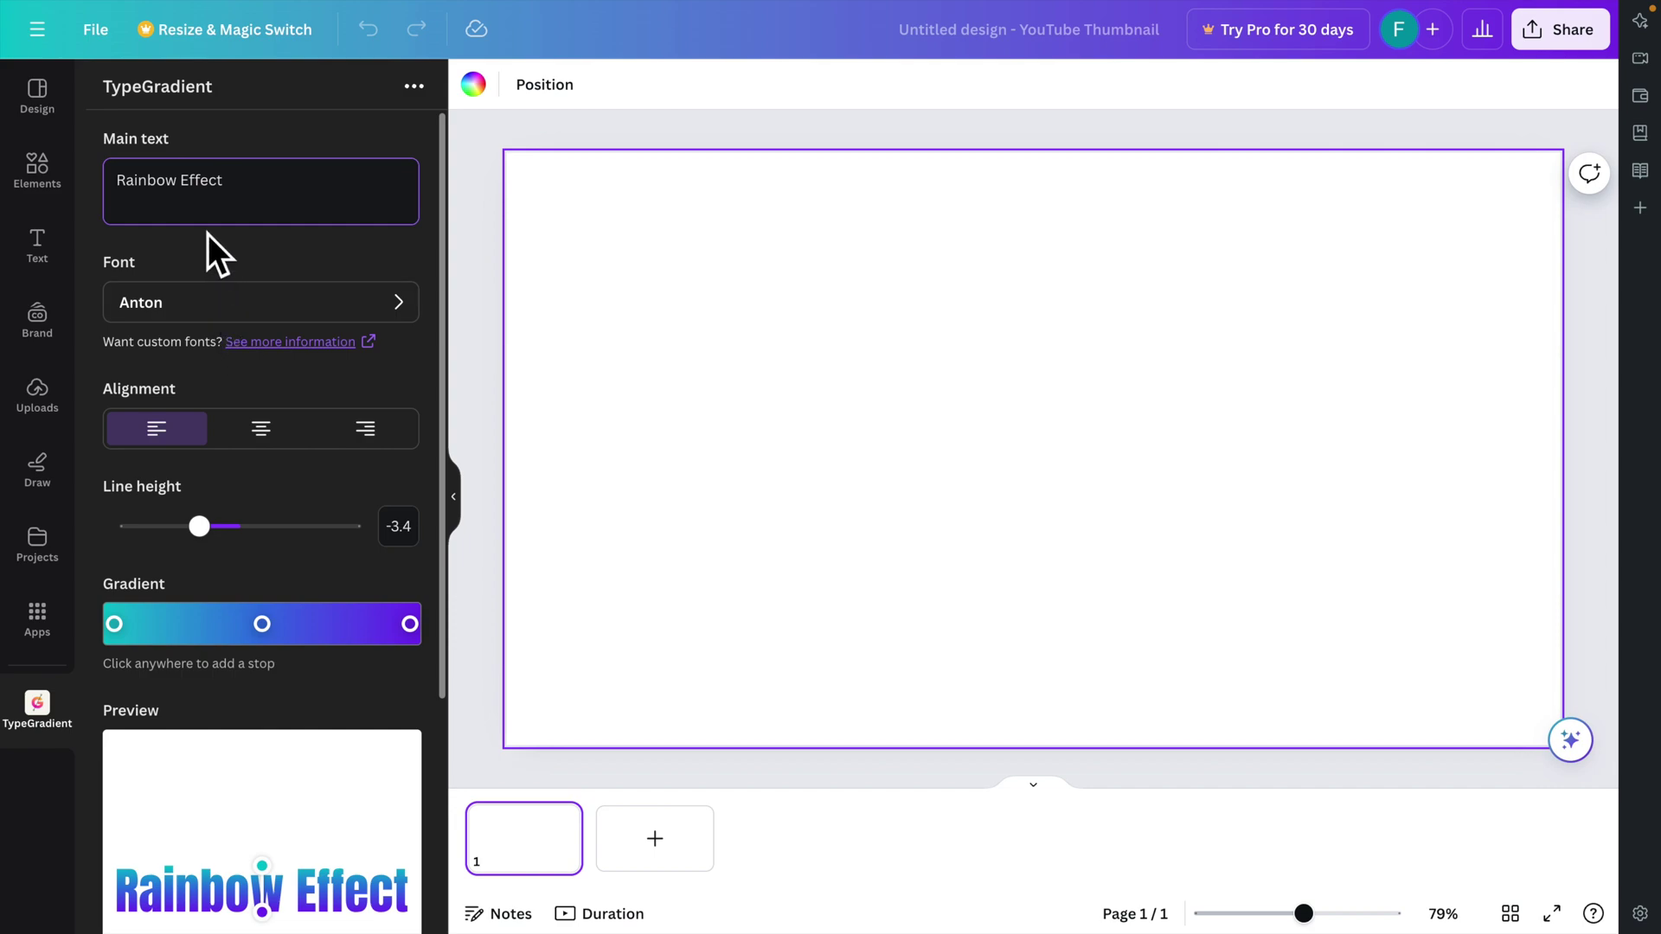
# Step: Put 'Effect' on its own second line below 'Rainbow'
pyautogui.click(182, 184)
pyautogui.press('BackSpace')
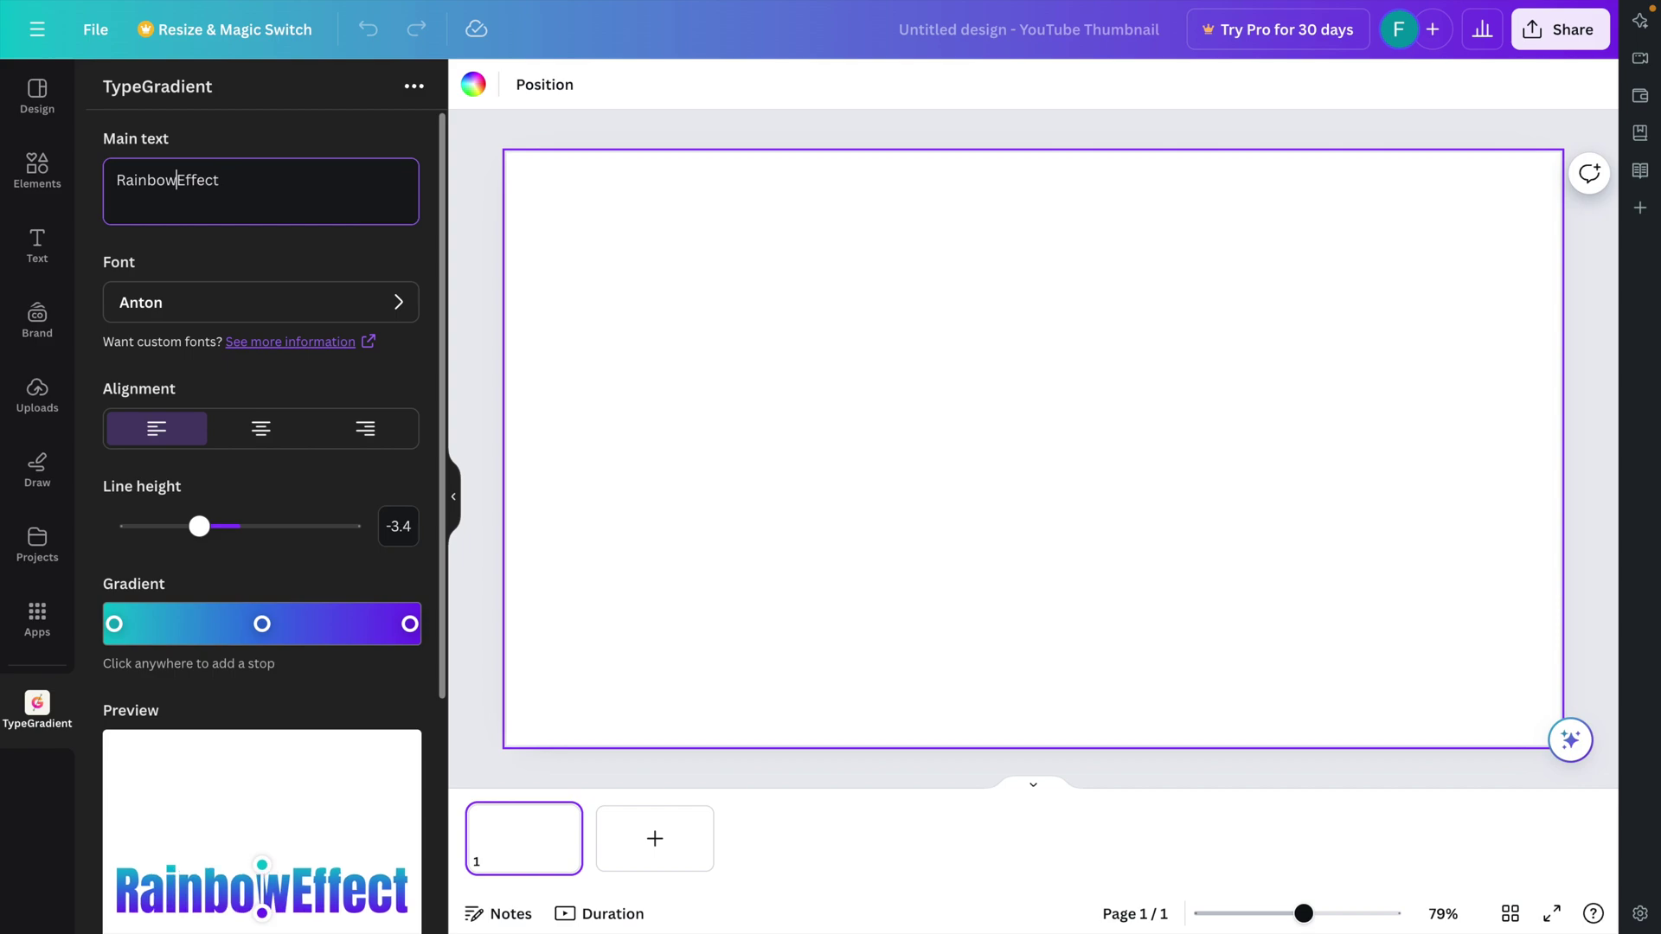
pyautogui.press('Return')
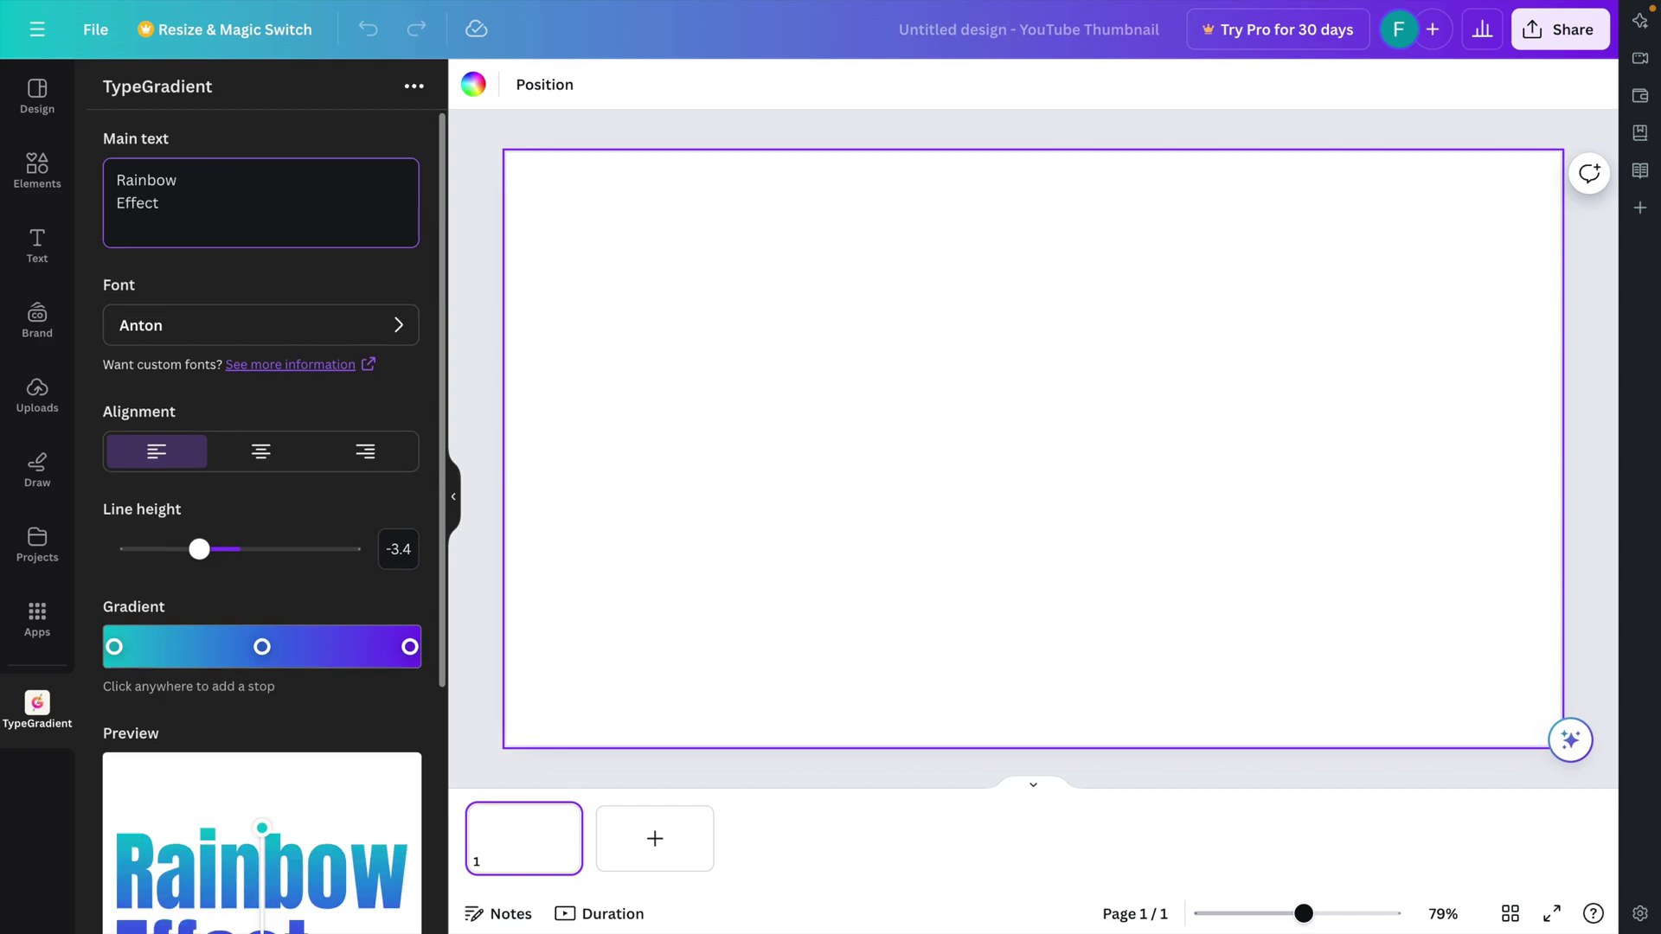
pyautogui.scroll(-4, 306, 732)
pyautogui.scroll(4, 270, 645)
# Step: Browse the TypeGradient font list and return to settings, keeping the Anton font
pyautogui.click(391, 333)
pyautogui.scroll(-5, 341, 770)
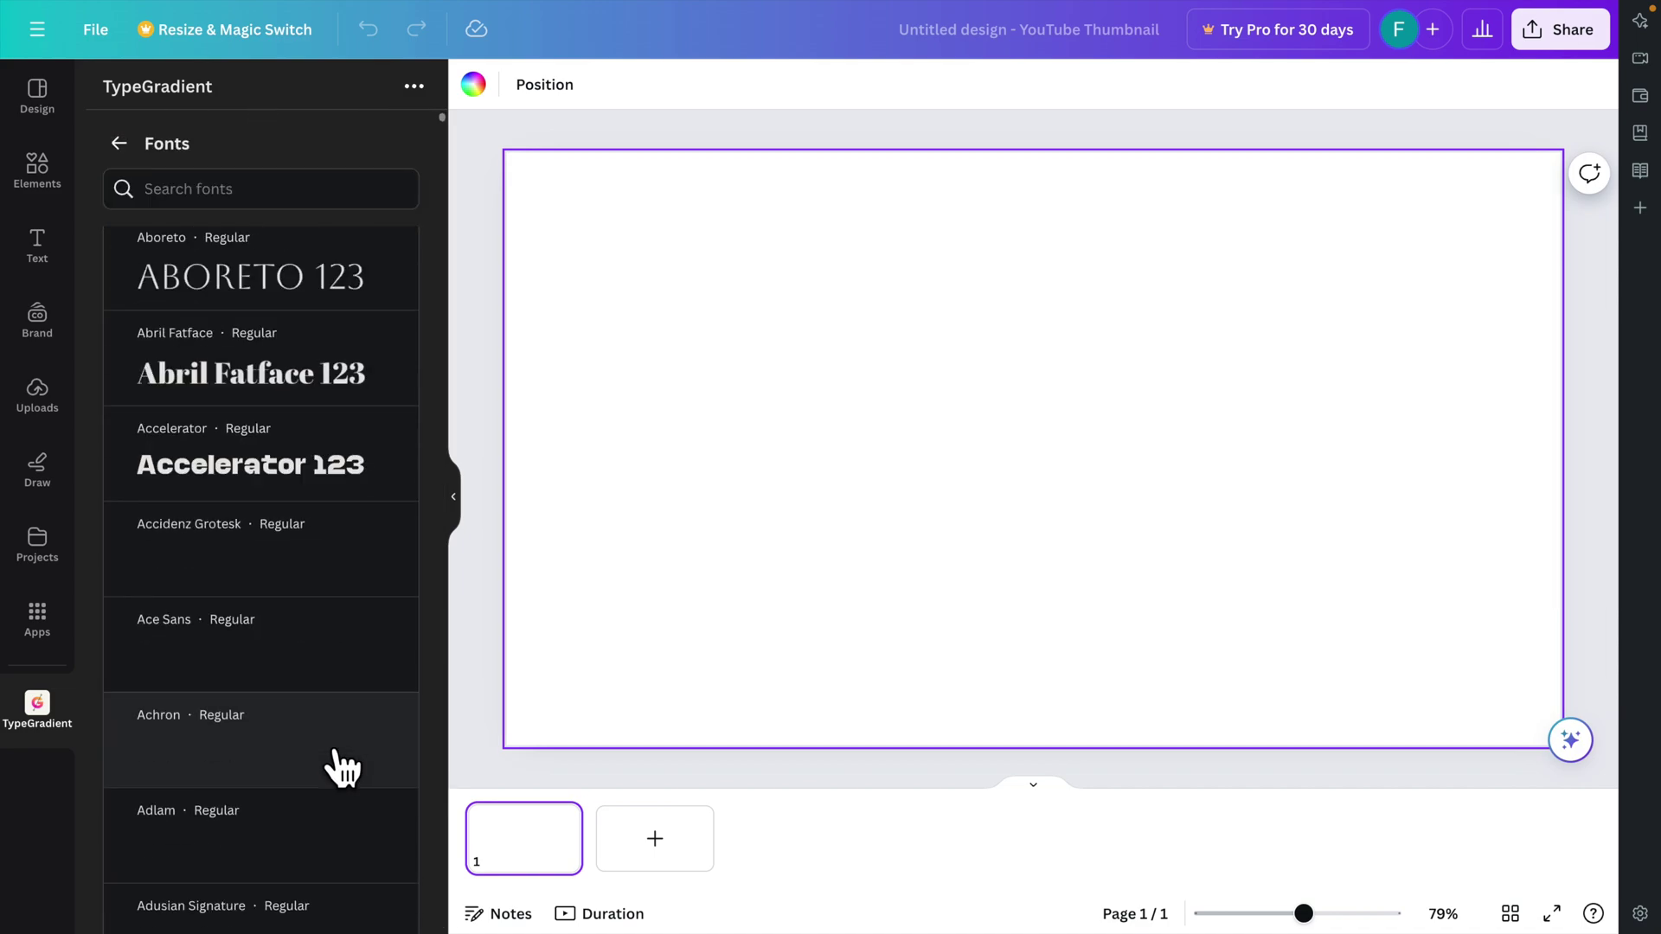
pyautogui.scroll(-7, 342, 767)
pyautogui.scroll(-6, 297, 610)
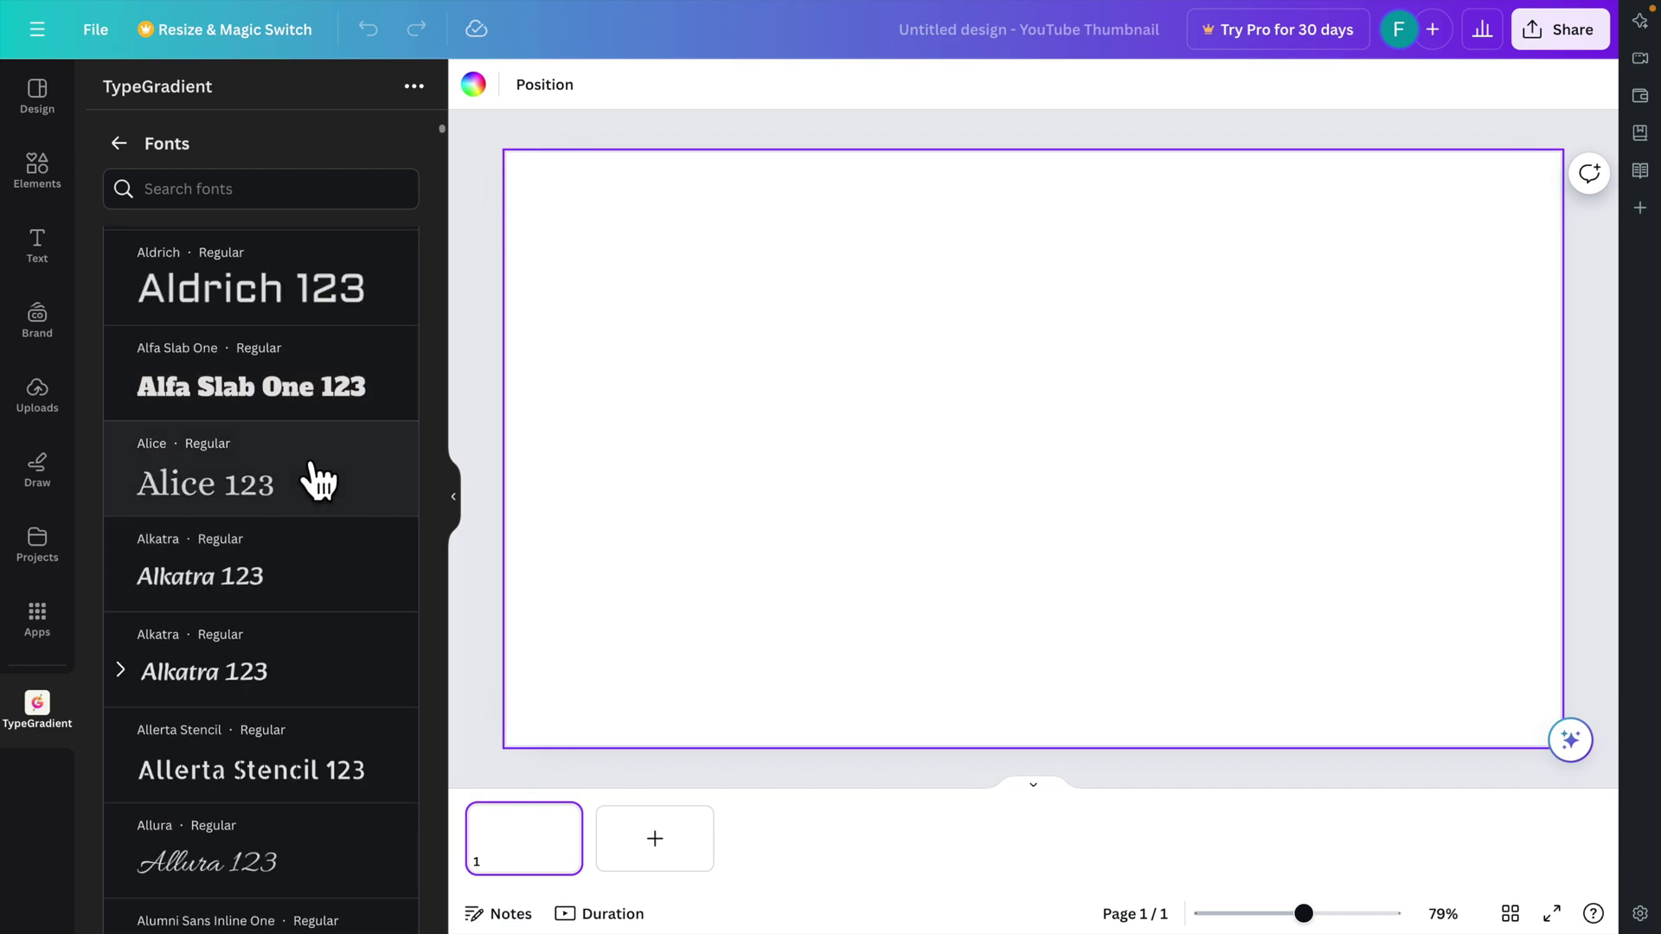
pyautogui.scroll(-4, 302, 480)
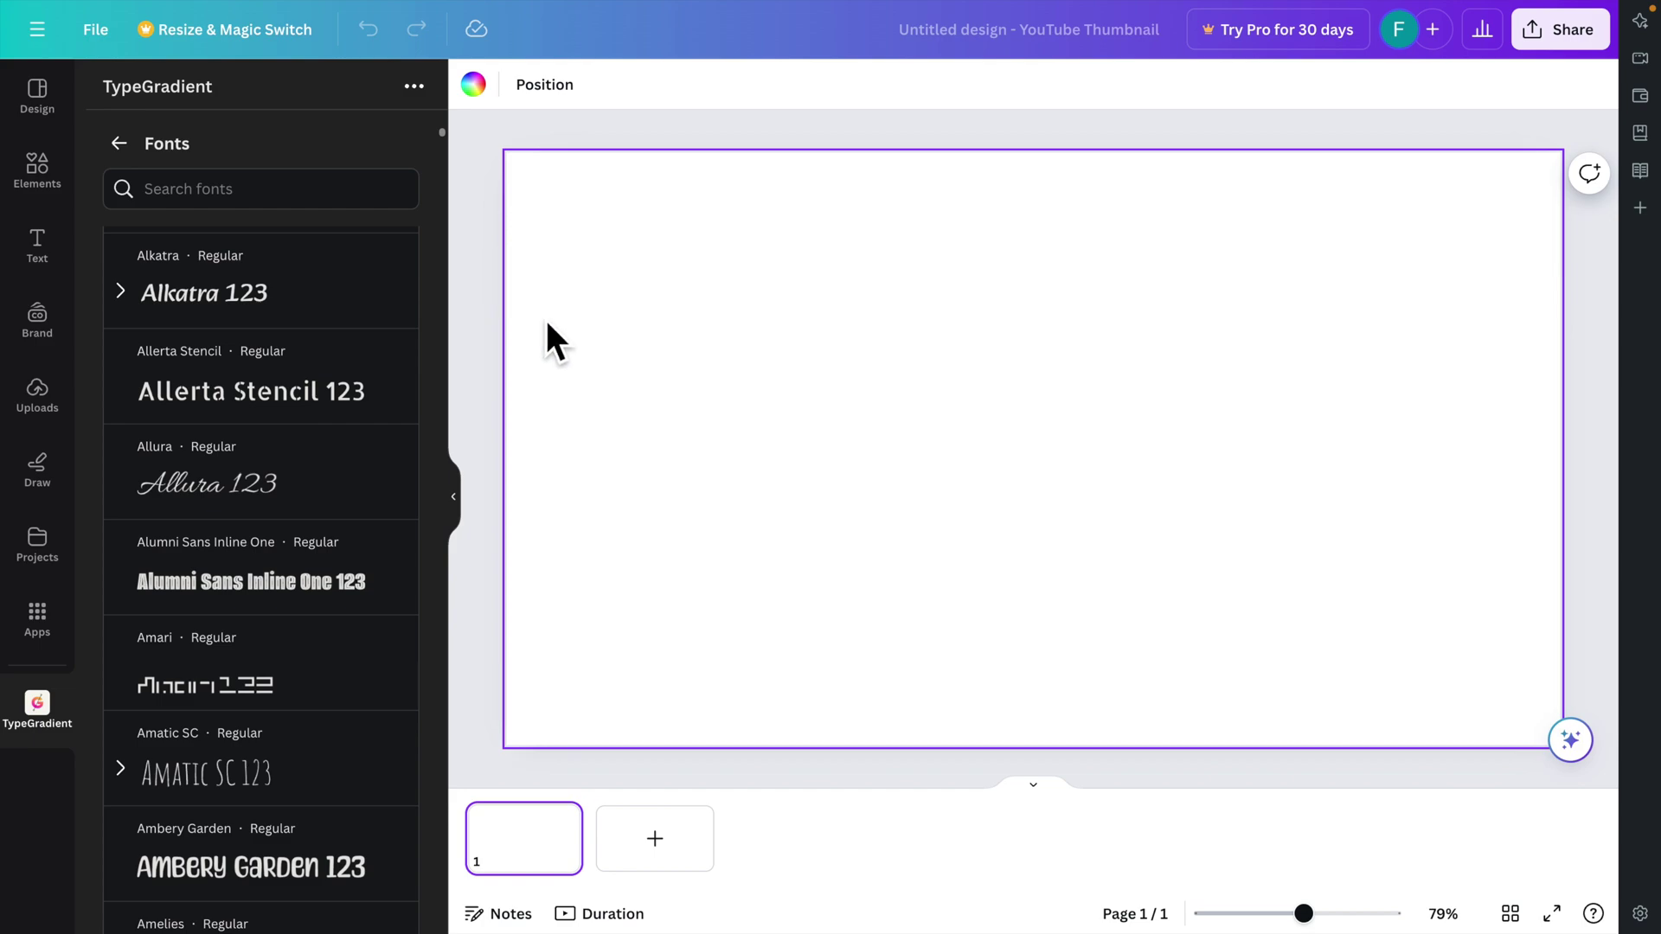
pyautogui.click(120, 145)
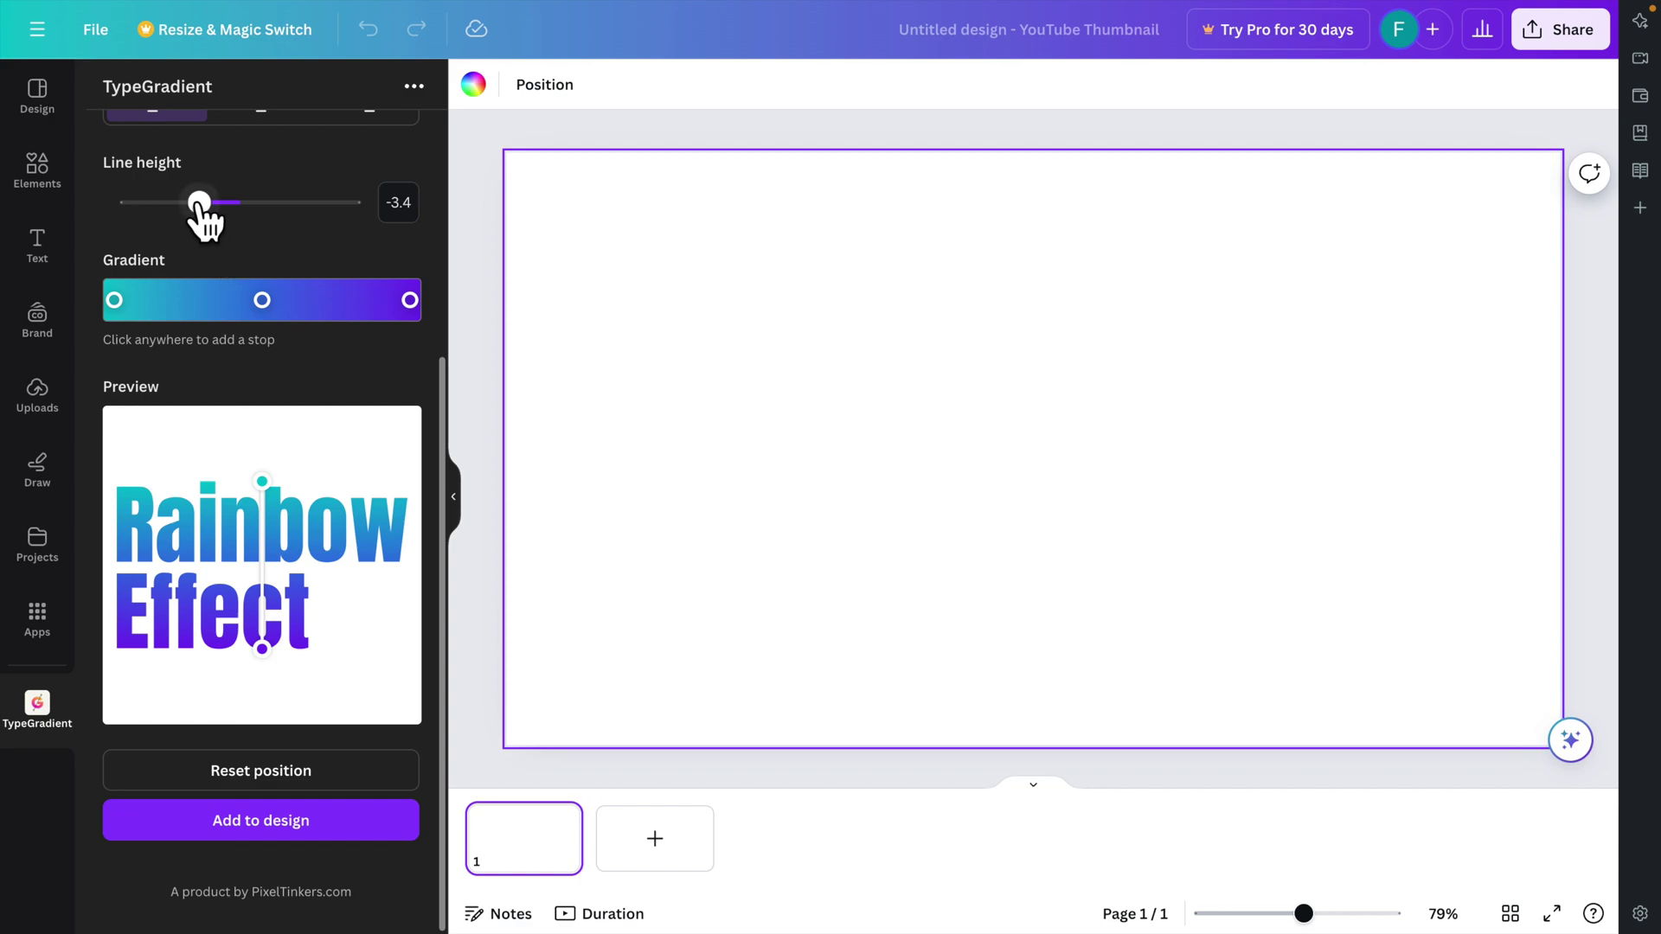
# Step: Centre-align the text and loosen the line height from -3.4 to -2
pyautogui.scroll(2, 271, 259)
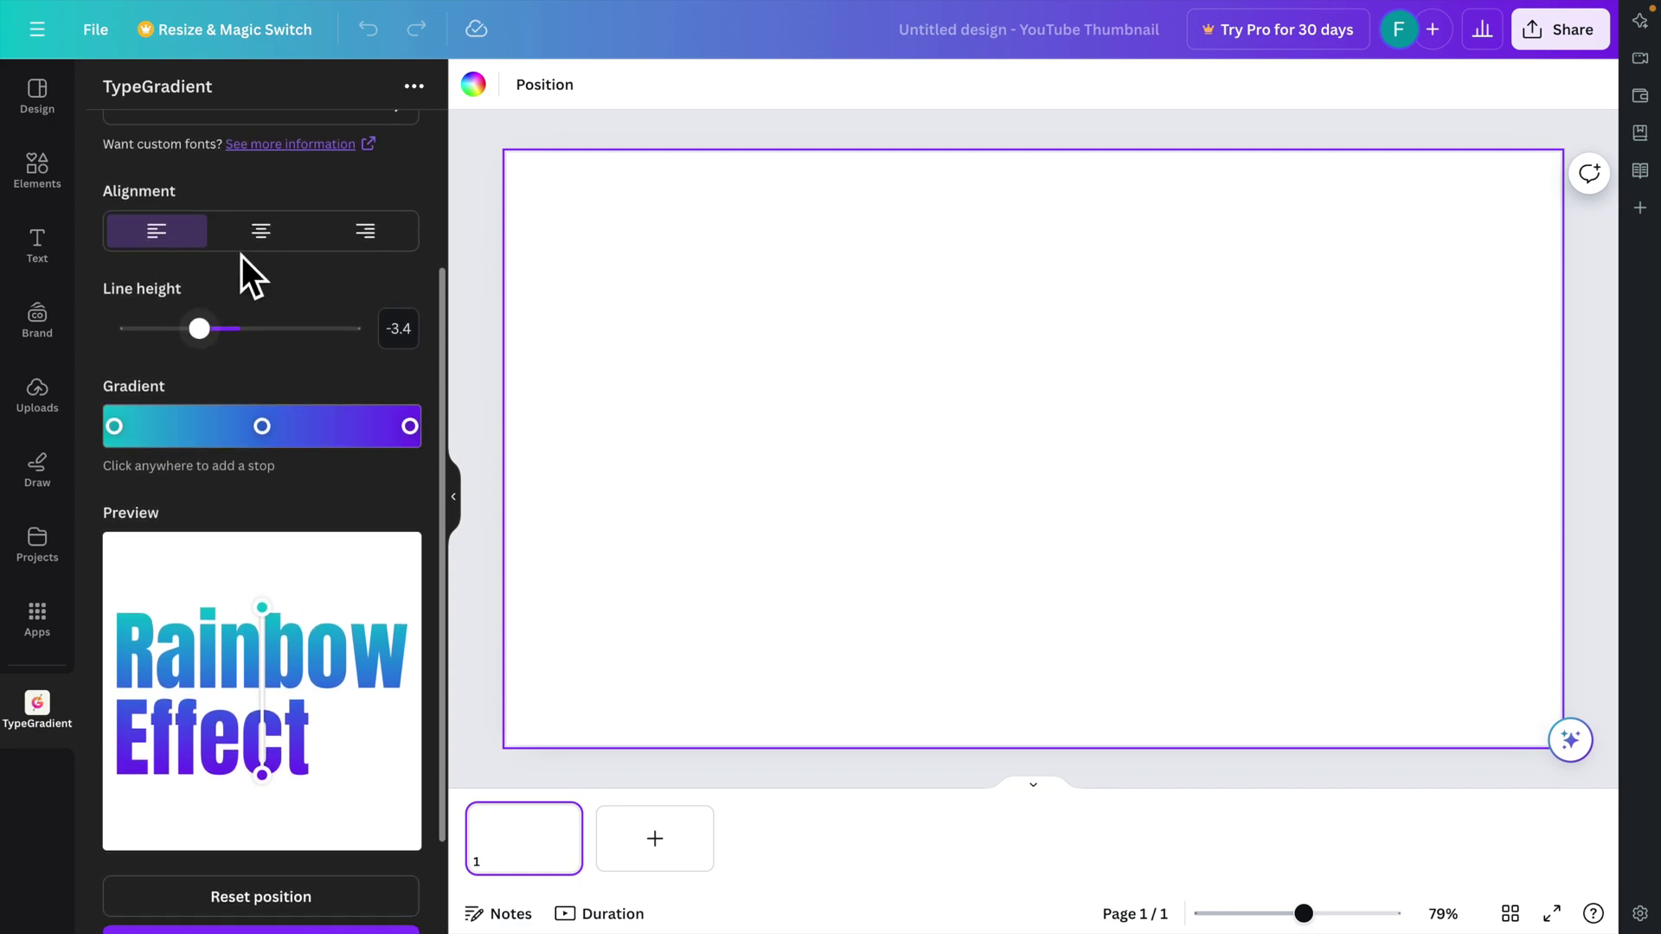
pyautogui.click(368, 242)
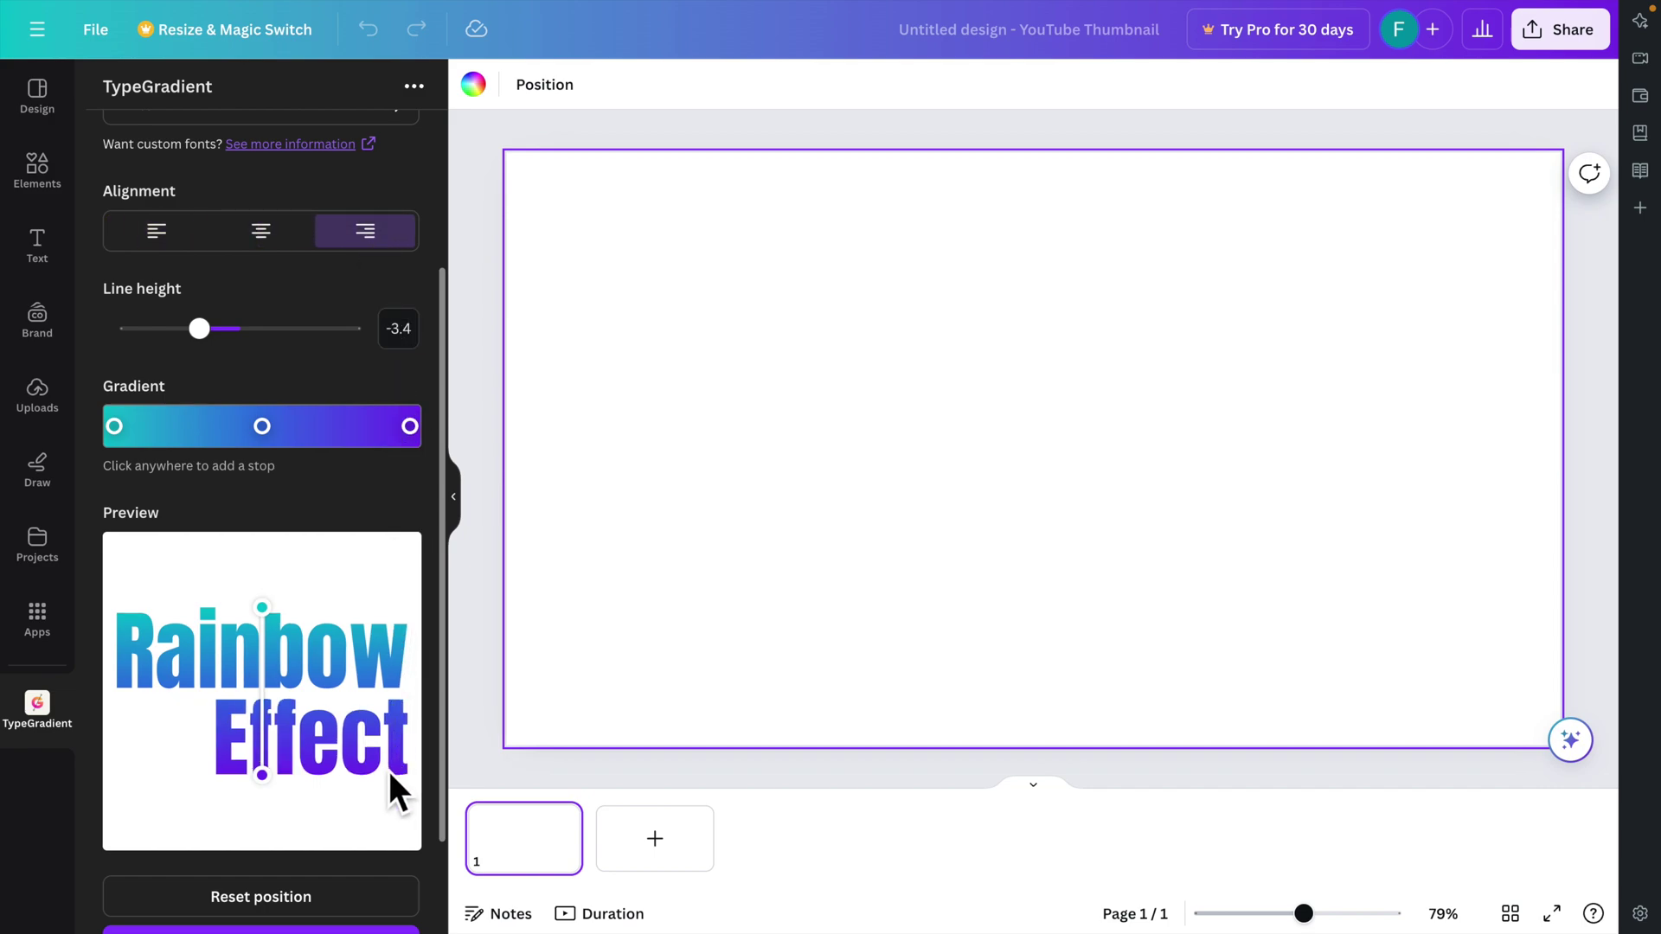
pyautogui.click(268, 232)
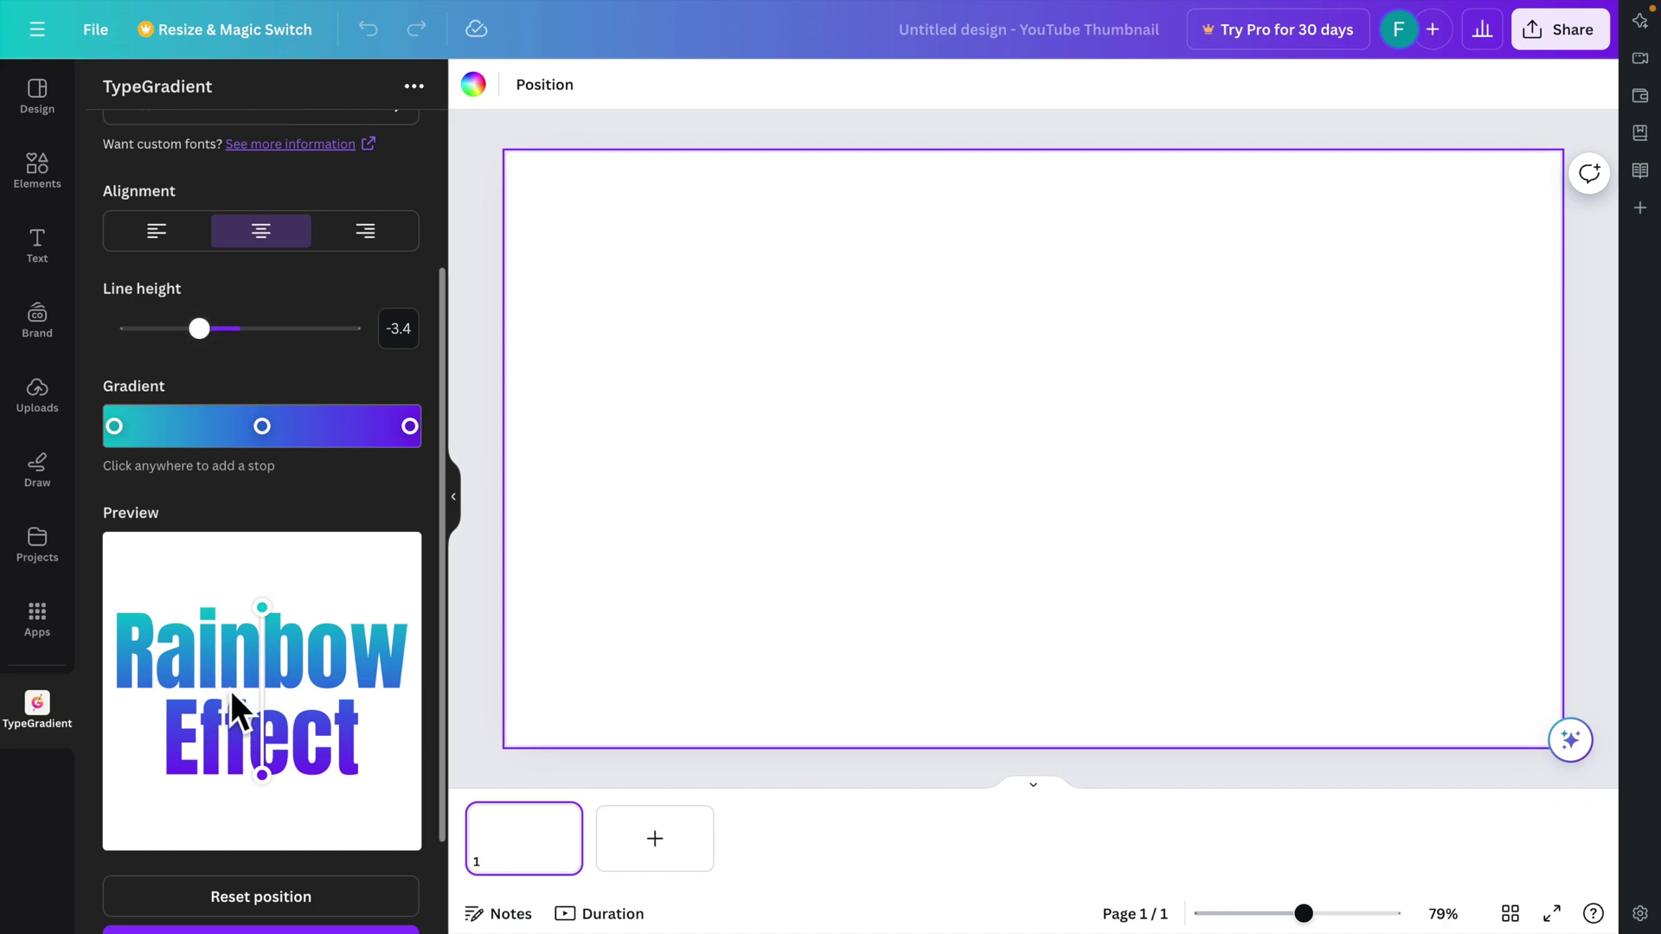
pyautogui.moveTo(201, 336)
pyautogui.mouseDown()
pyautogui.moveTo(237, 346)
pyautogui.moveTo(216, 346)
pyautogui.mouseUp()
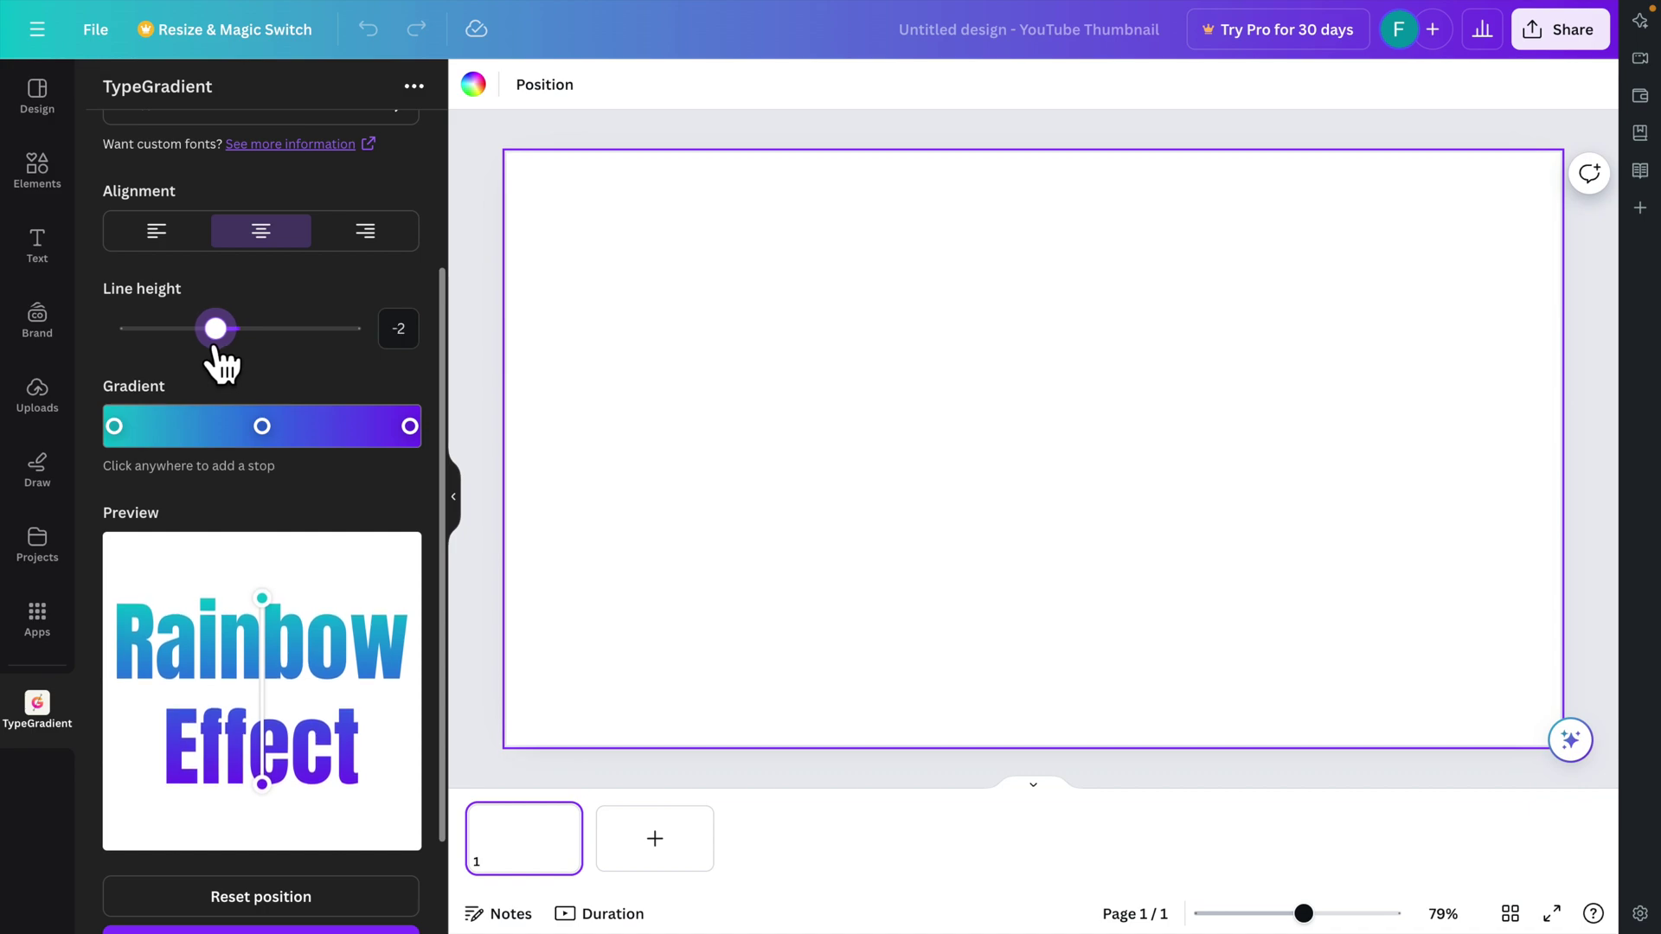
pyautogui.scroll(-1, 289, 475)
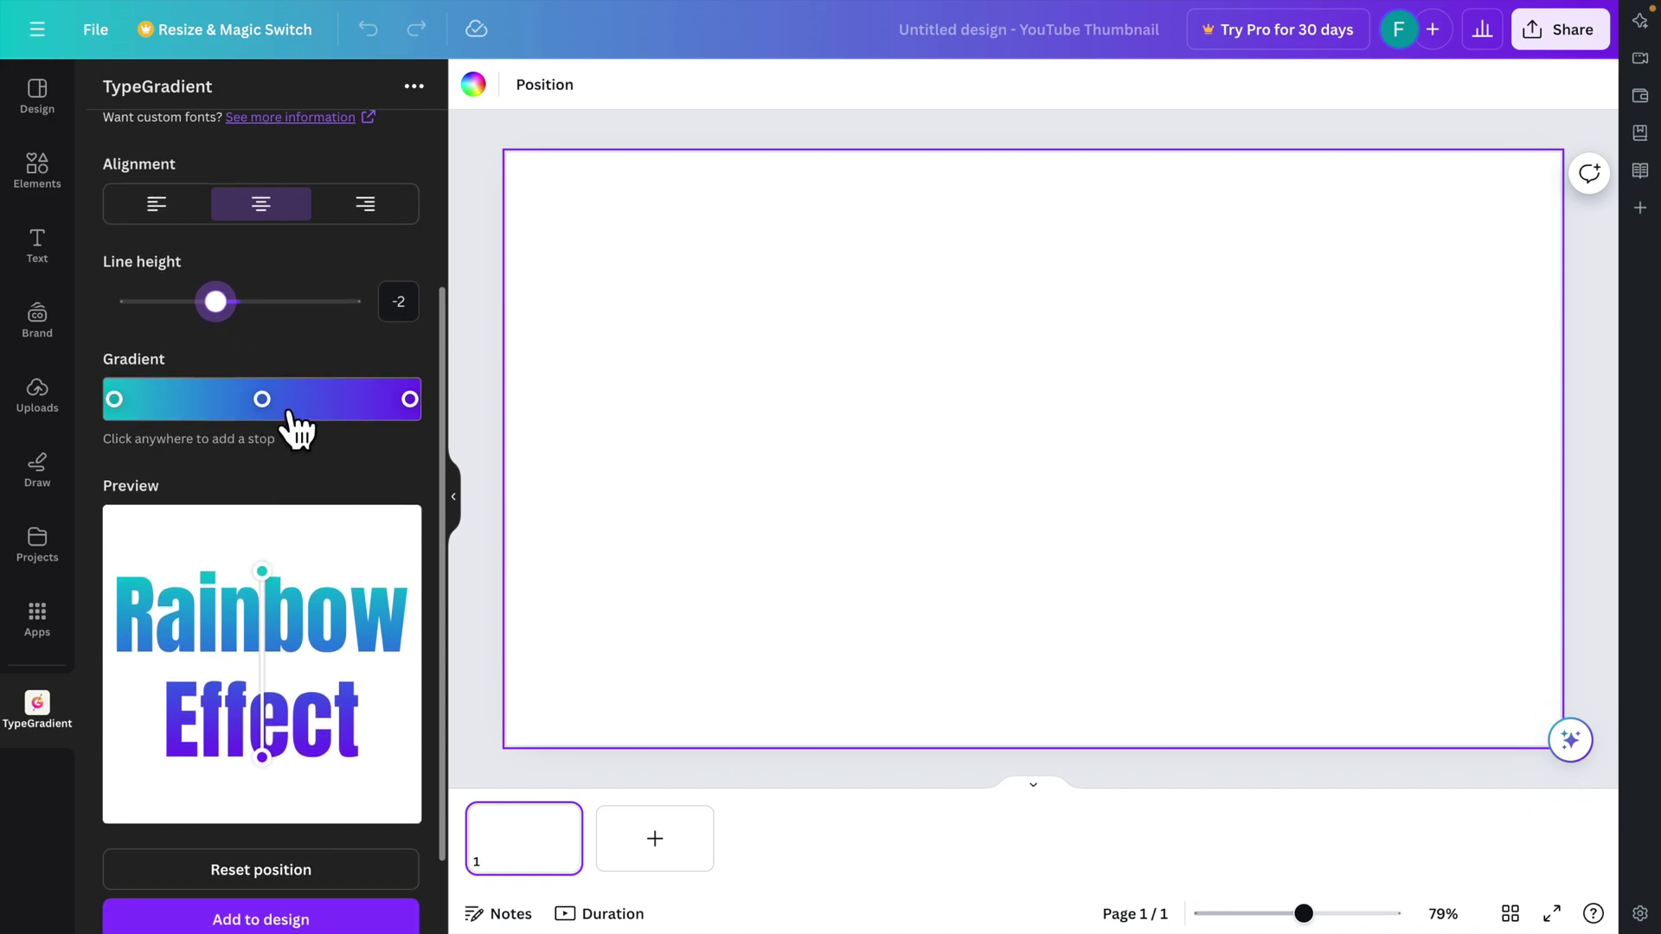
# Step: Make the first gradient stop red, the last violet, and the middle stop yellow
pyautogui.click(115, 398)
pyautogui.click(132, 571)
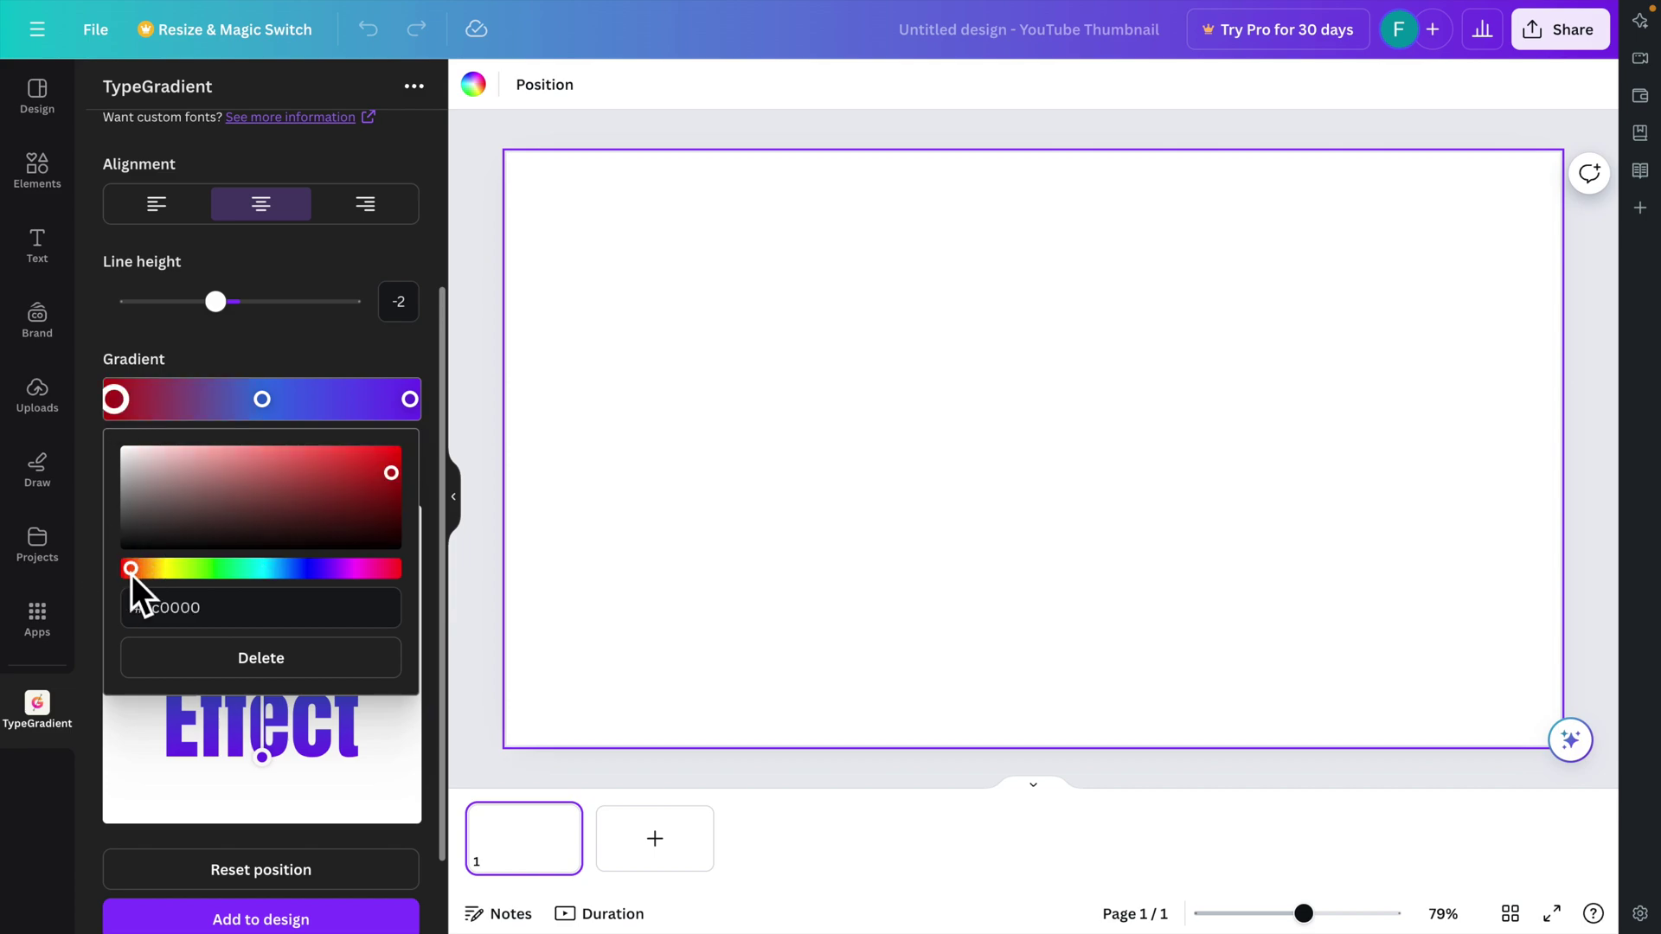
pyautogui.click(409, 399)
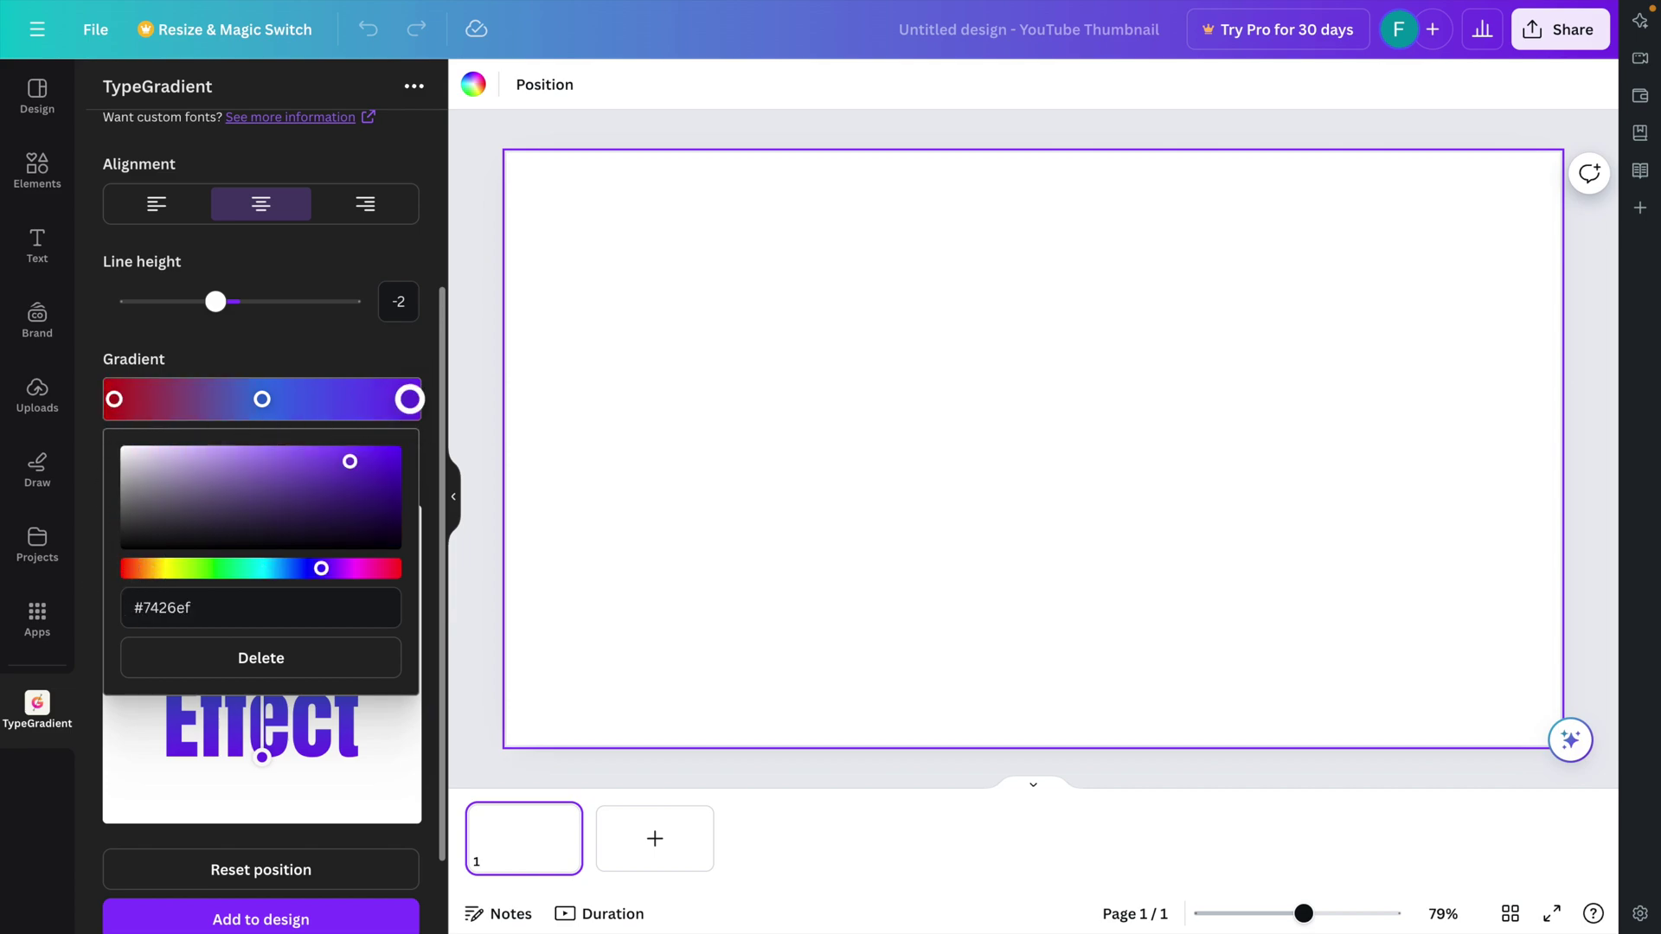
pyautogui.moveTo(325, 576)
pyautogui.mouseDown()
pyautogui.moveTo(381, 568)
pyautogui.moveTo(319, 569)
pyautogui.moveTo(341, 568)
pyautogui.mouseUp()
pyautogui.moveTo(264, 400); pyautogui.dragTo(162, 399)
pyautogui.moveTo(153, 572); pyautogui.dragTo(141, 573)
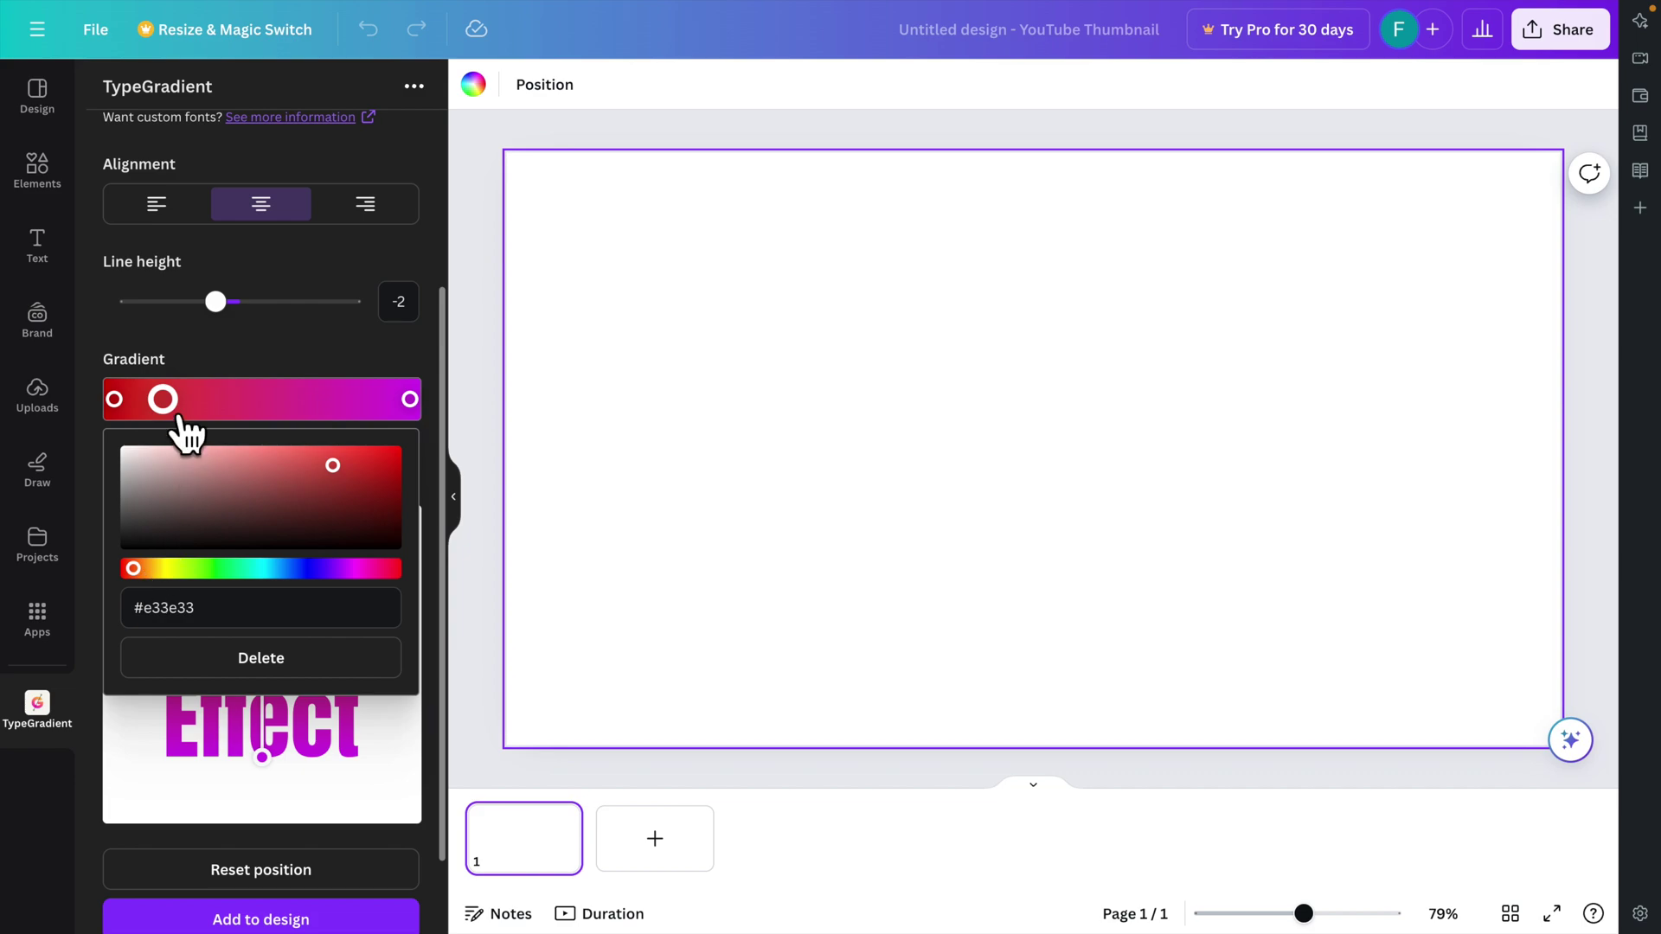
pyautogui.moveTo(163, 398); pyautogui.dragTo(208, 399)
pyautogui.click(139, 568)
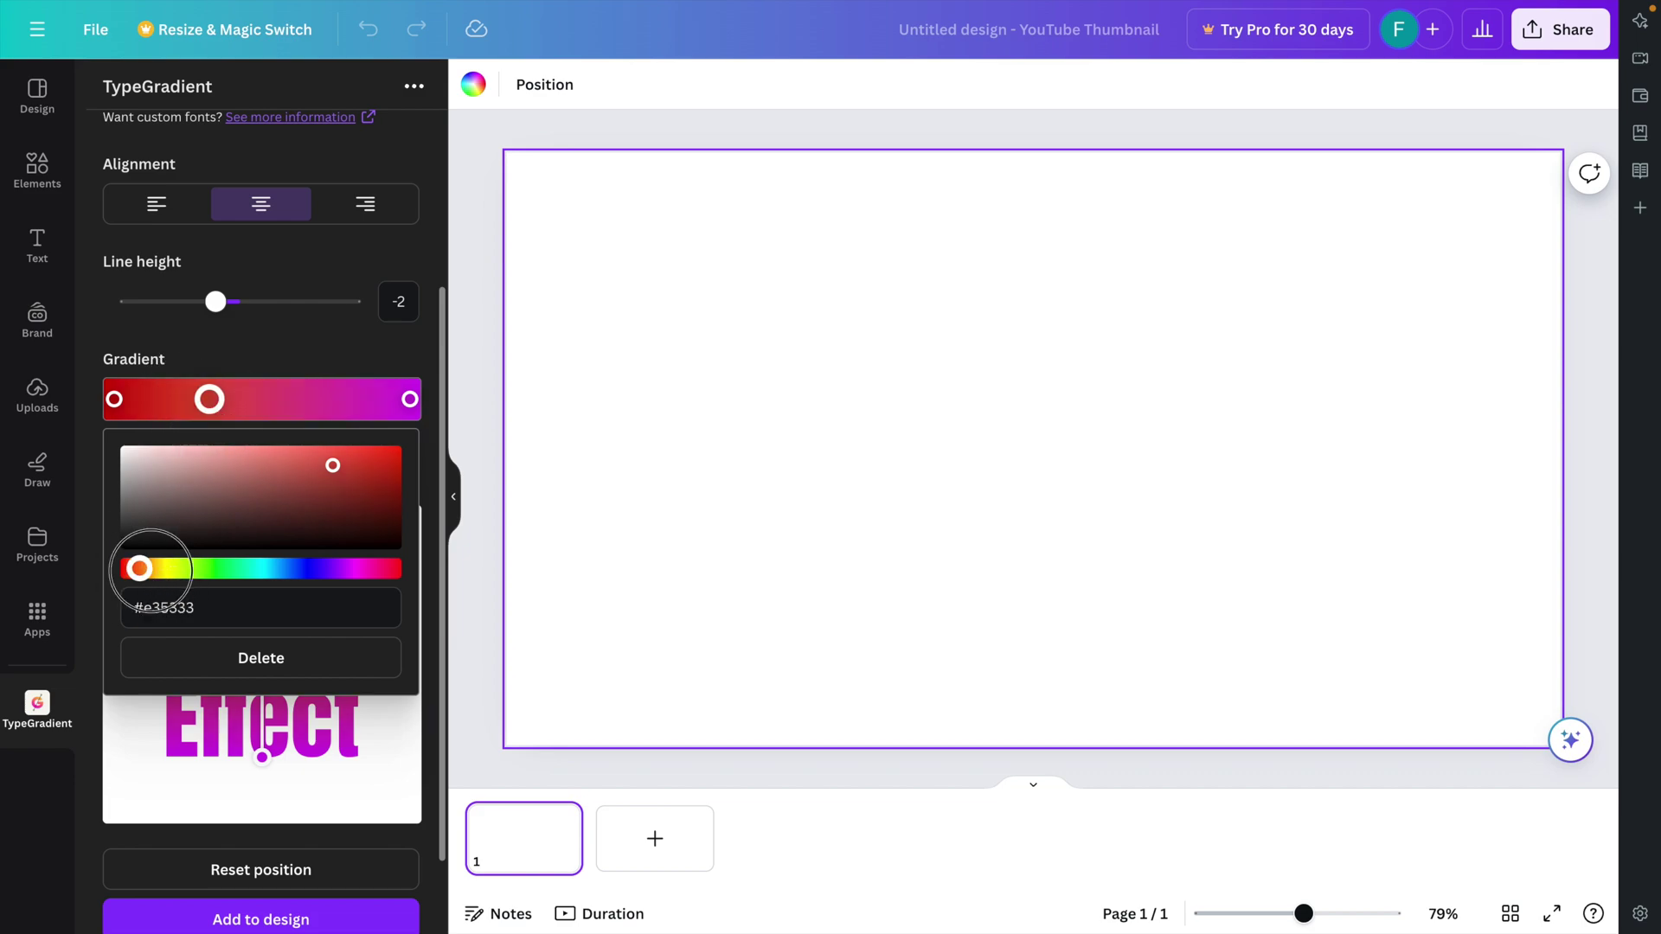
pyautogui.moveTo(139, 568); pyautogui.dragTo(174, 568)
# Step: Add a new gradient stop further right and colour it blue
pyautogui.click(269, 399)
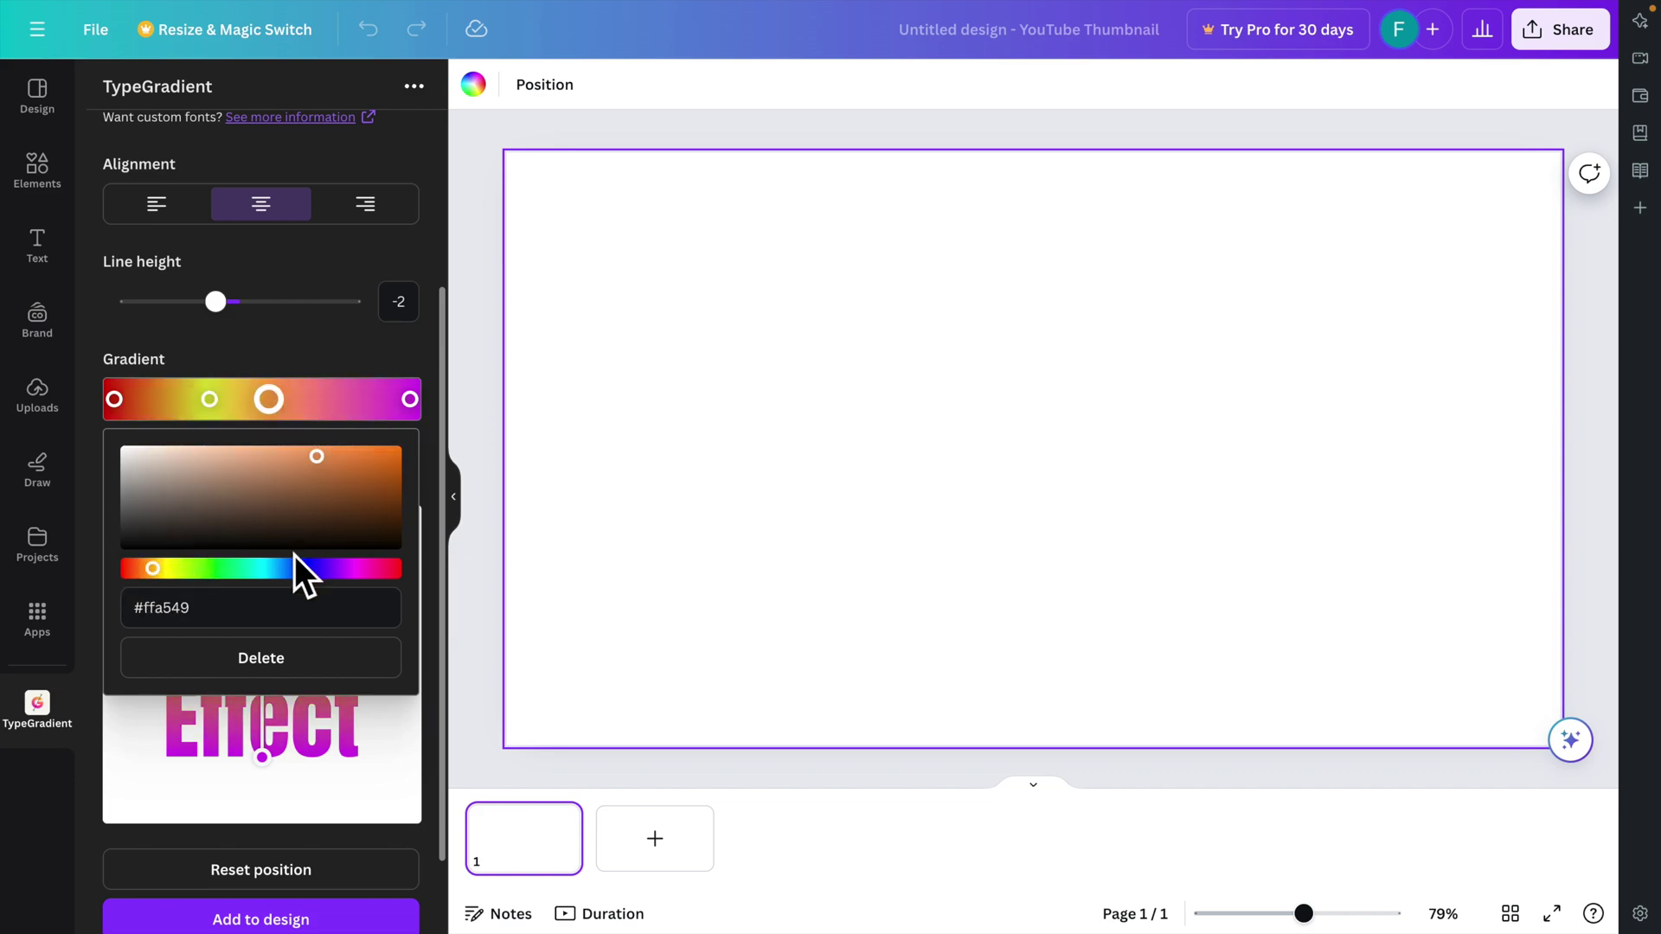
pyautogui.click(216, 569)
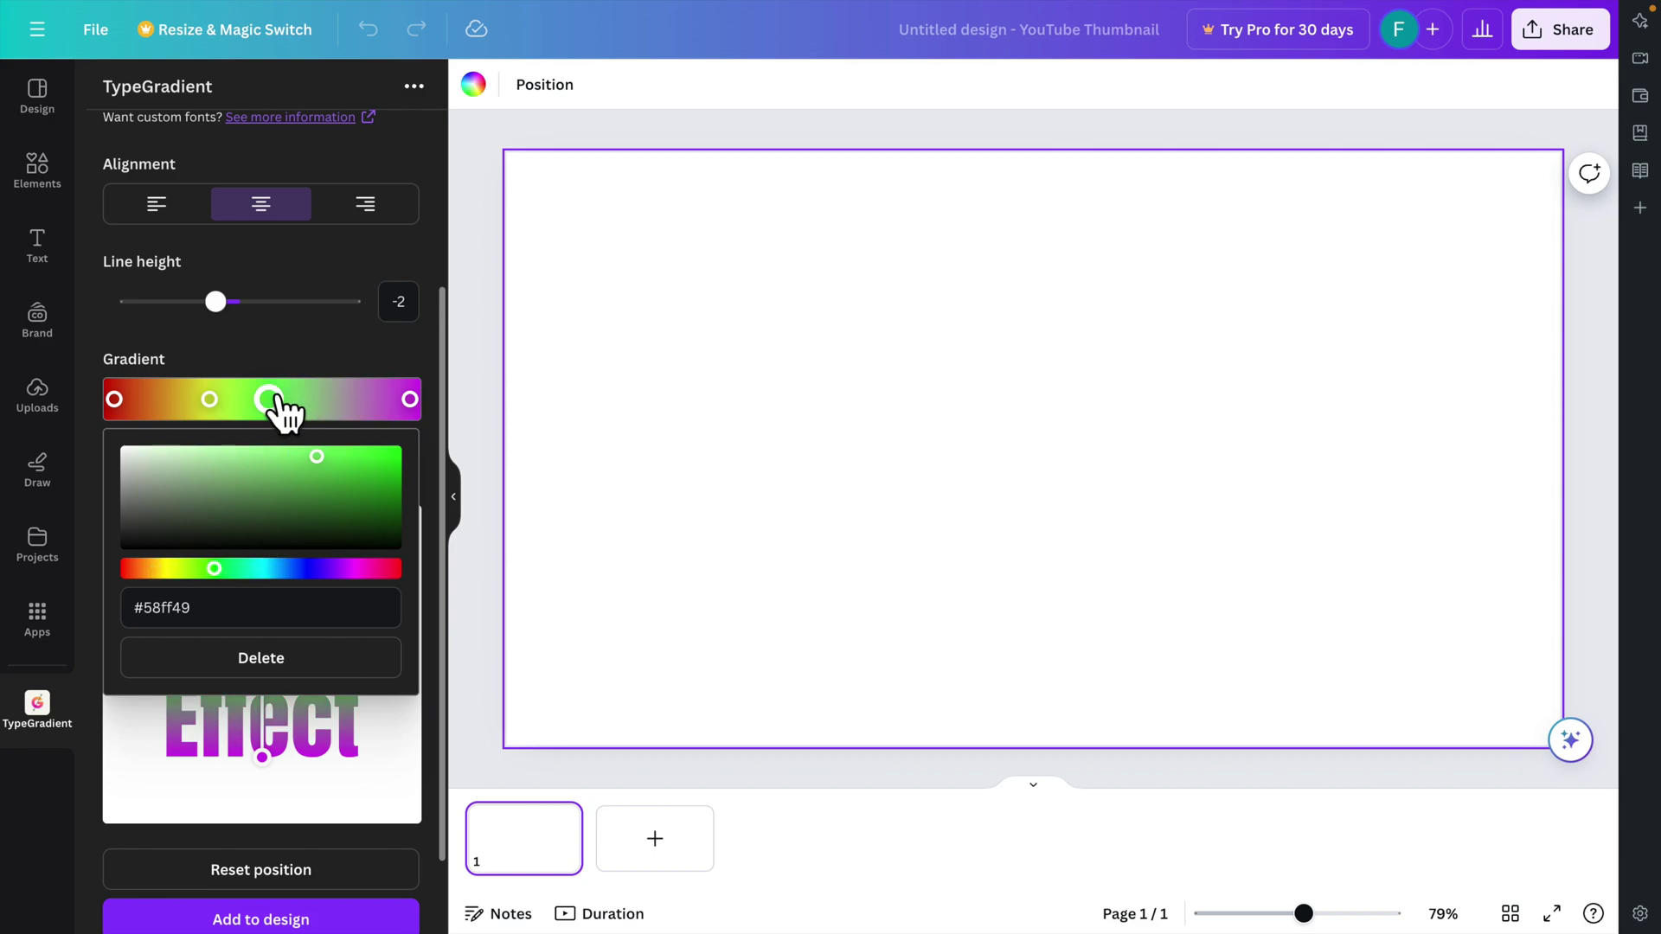
pyautogui.moveTo(269, 398); pyautogui.dragTo(353, 399)
pyautogui.click(262, 570)
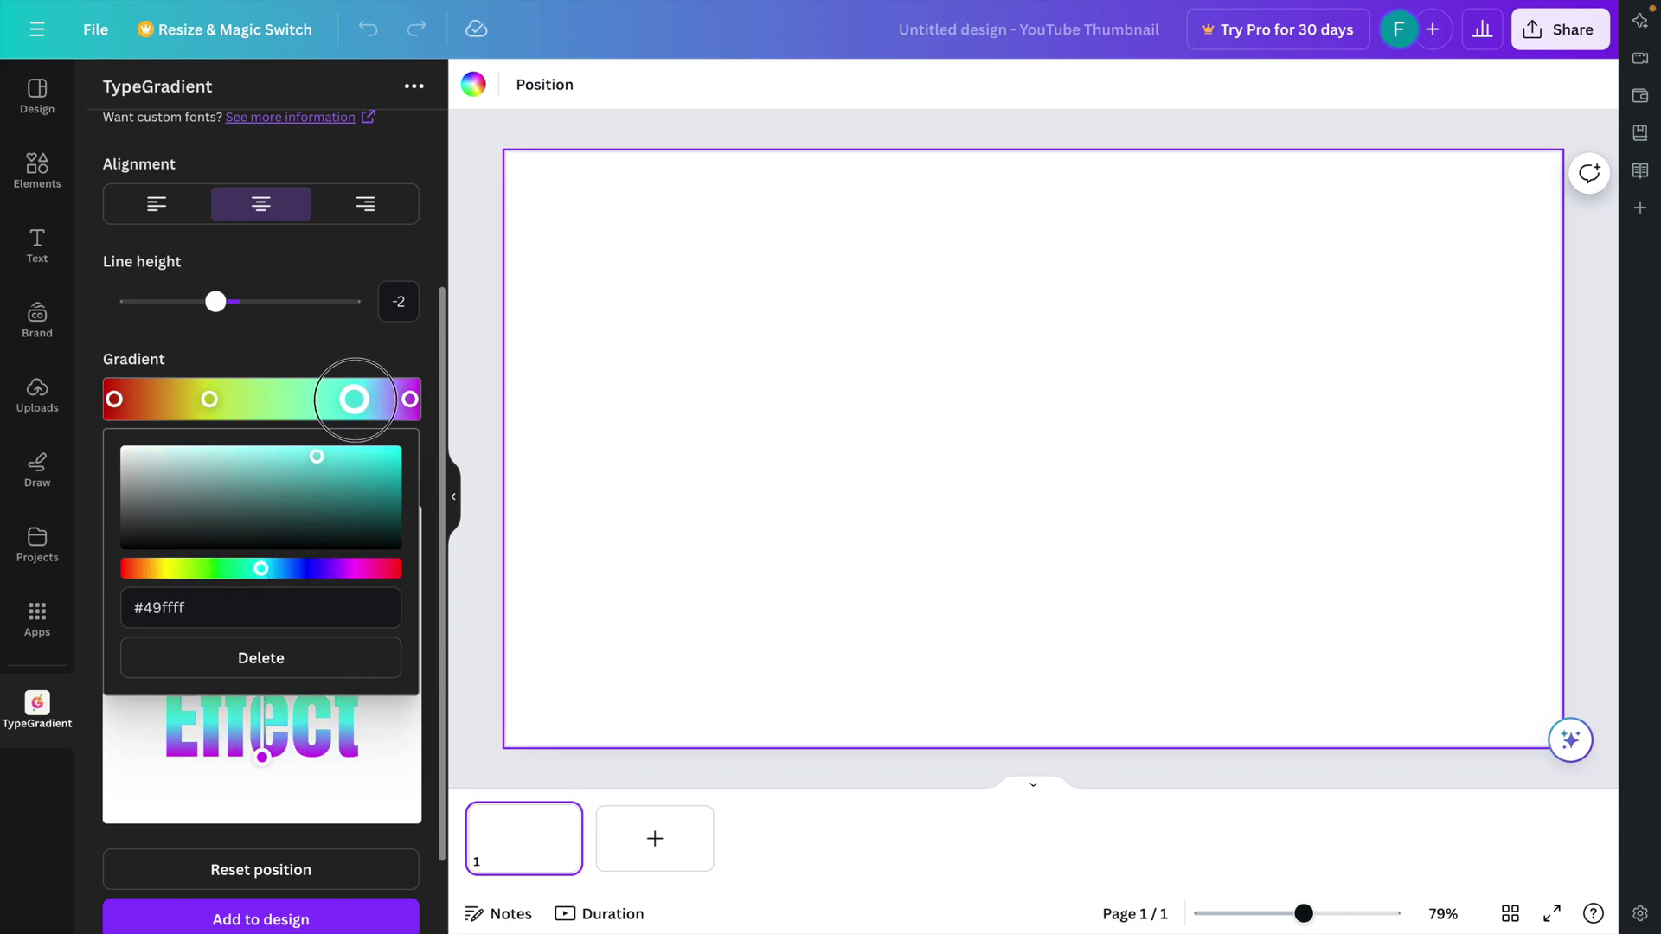
pyautogui.click(304, 569)
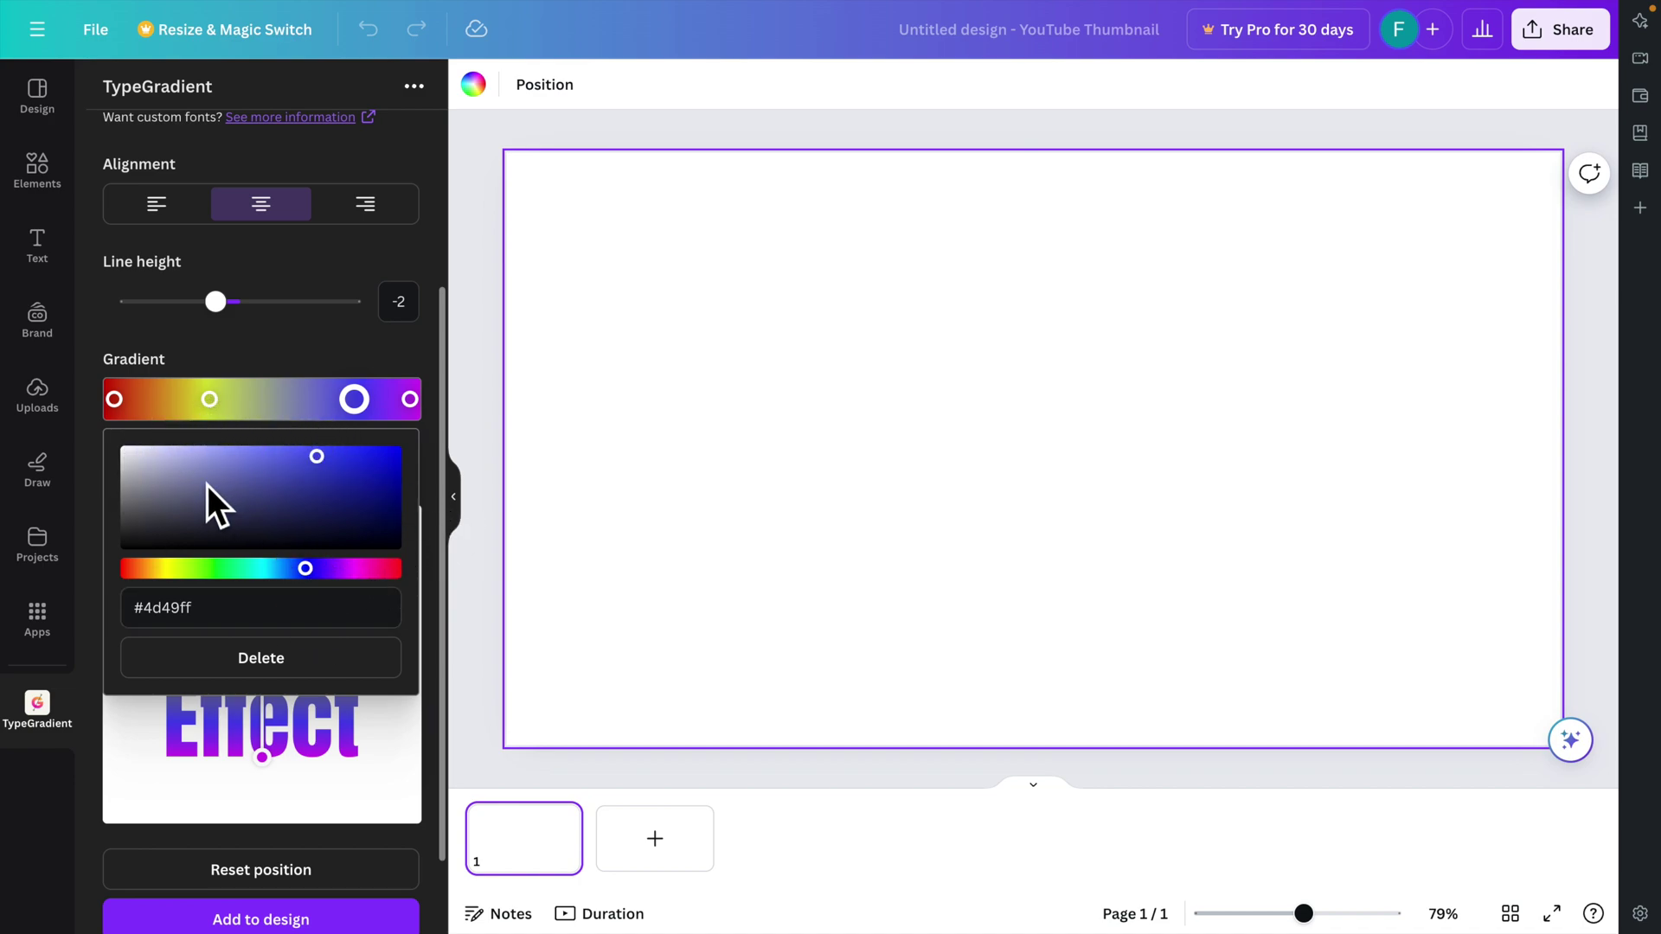
# Step: Reposition the stops and change the blue stop to mint #49ffc8
pyautogui.moveTo(209, 399); pyautogui.dragTo(166, 399)
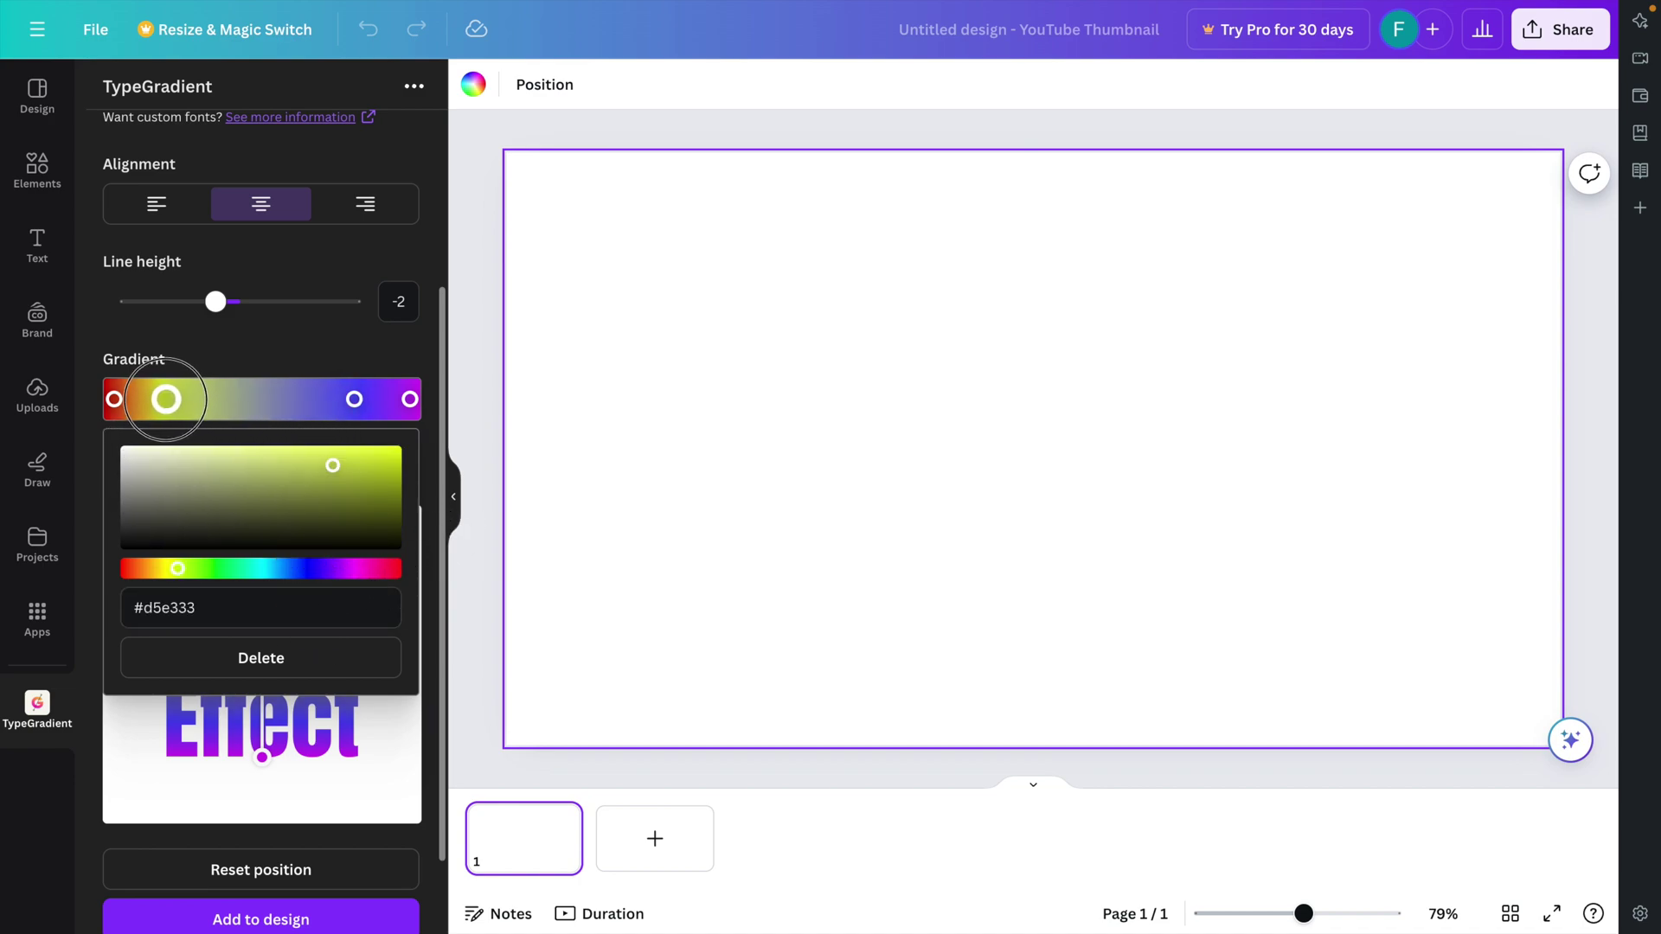
pyautogui.moveTo(354, 399); pyautogui.dragTo(178, 399)
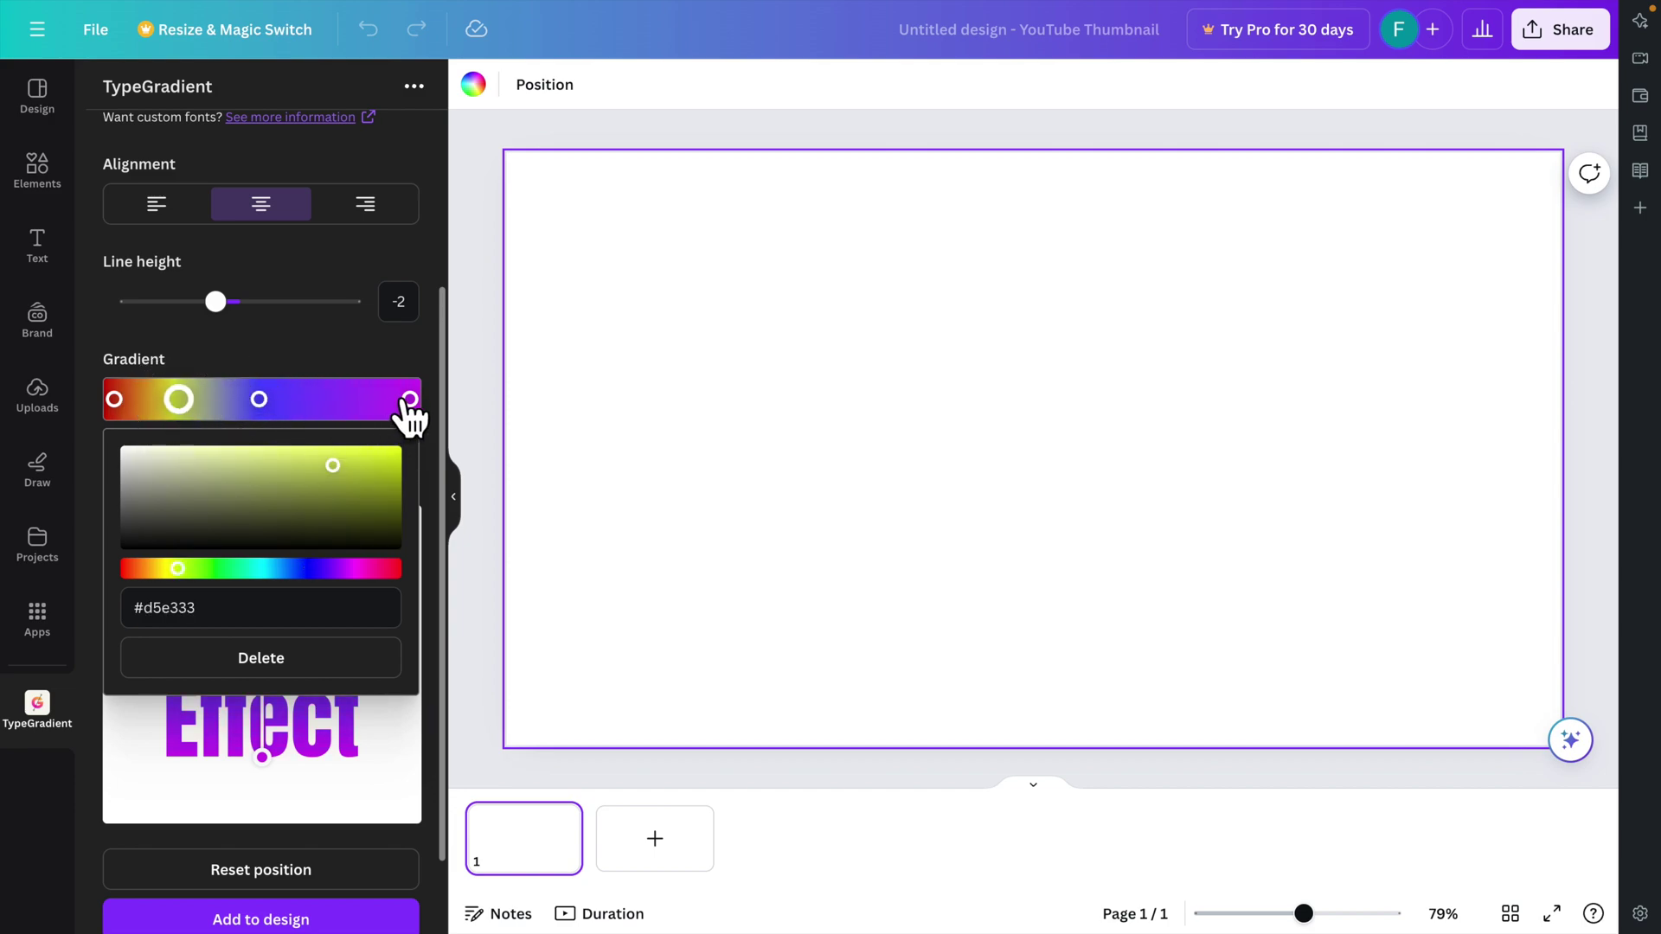
pyautogui.moveTo(410, 399); pyautogui.dragTo(389, 399)
pyautogui.moveTo(259, 399); pyautogui.dragTo(279, 399)
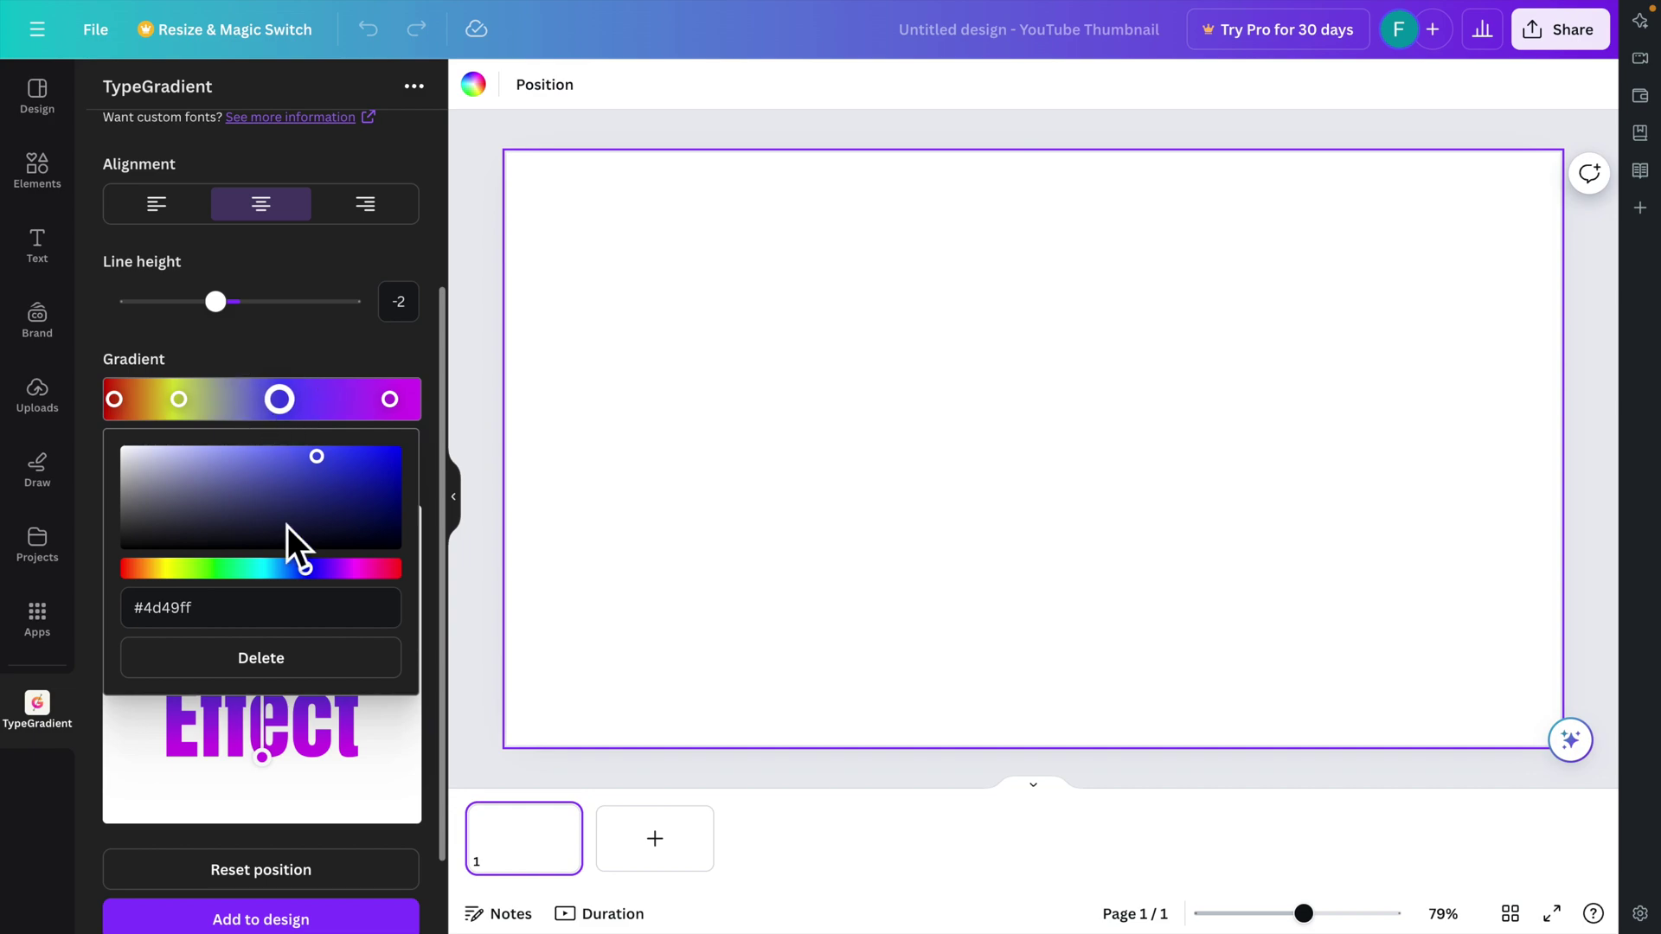
pyautogui.moveTo(304, 569); pyautogui.dragTo(248, 568)
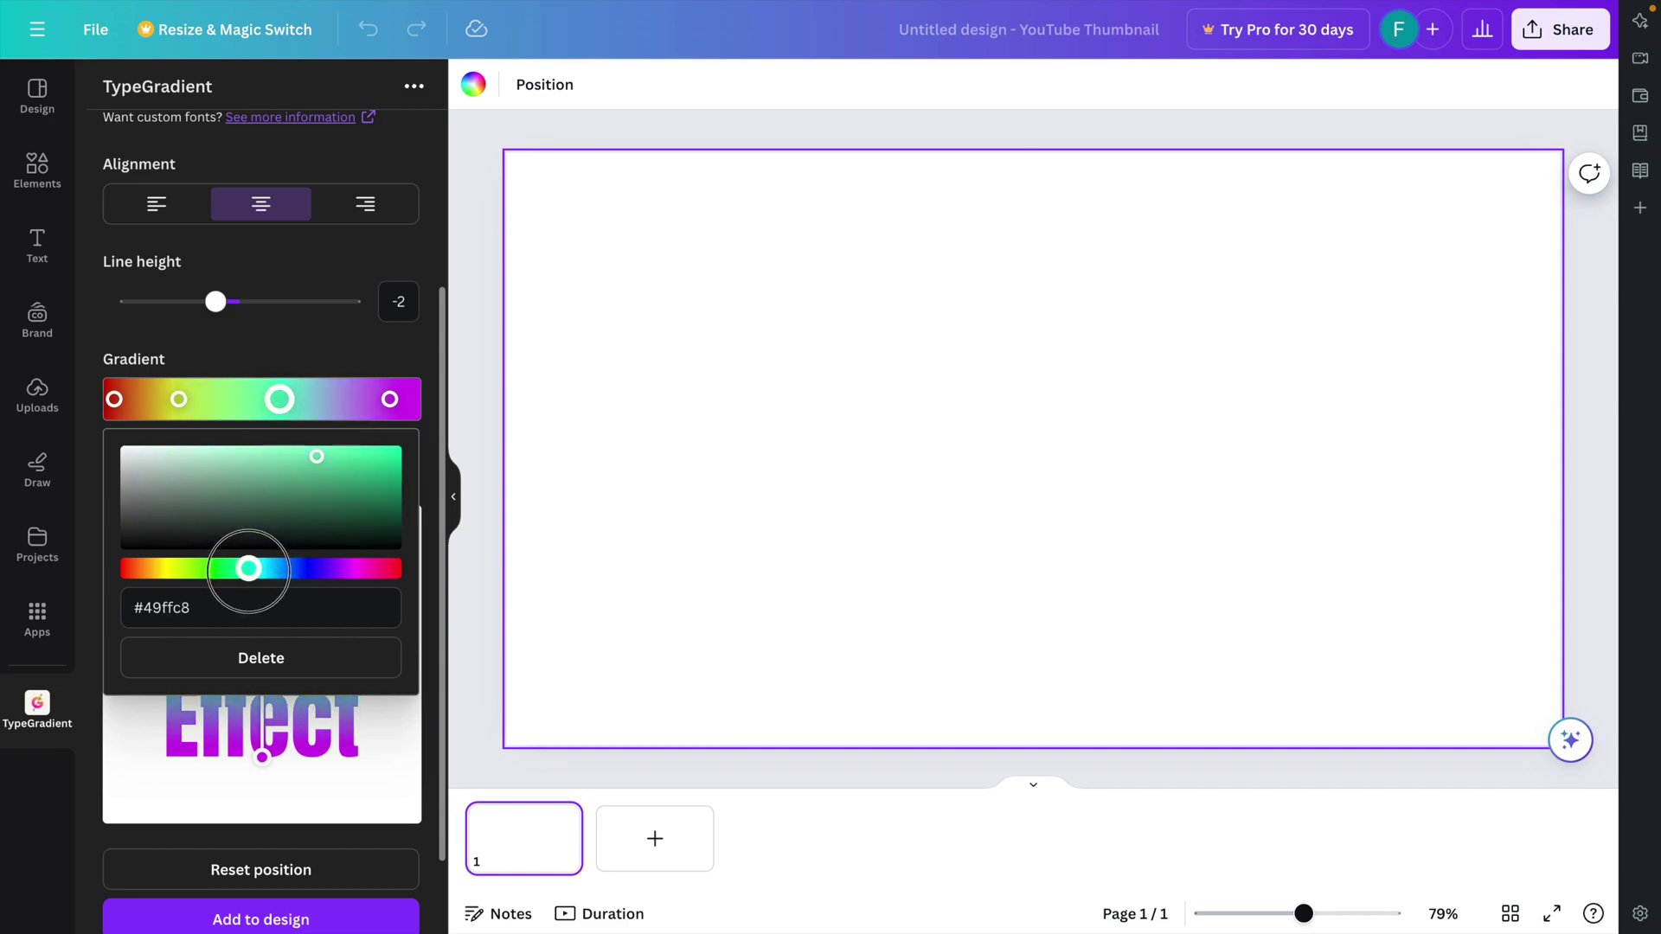
pyautogui.click(370, 776)
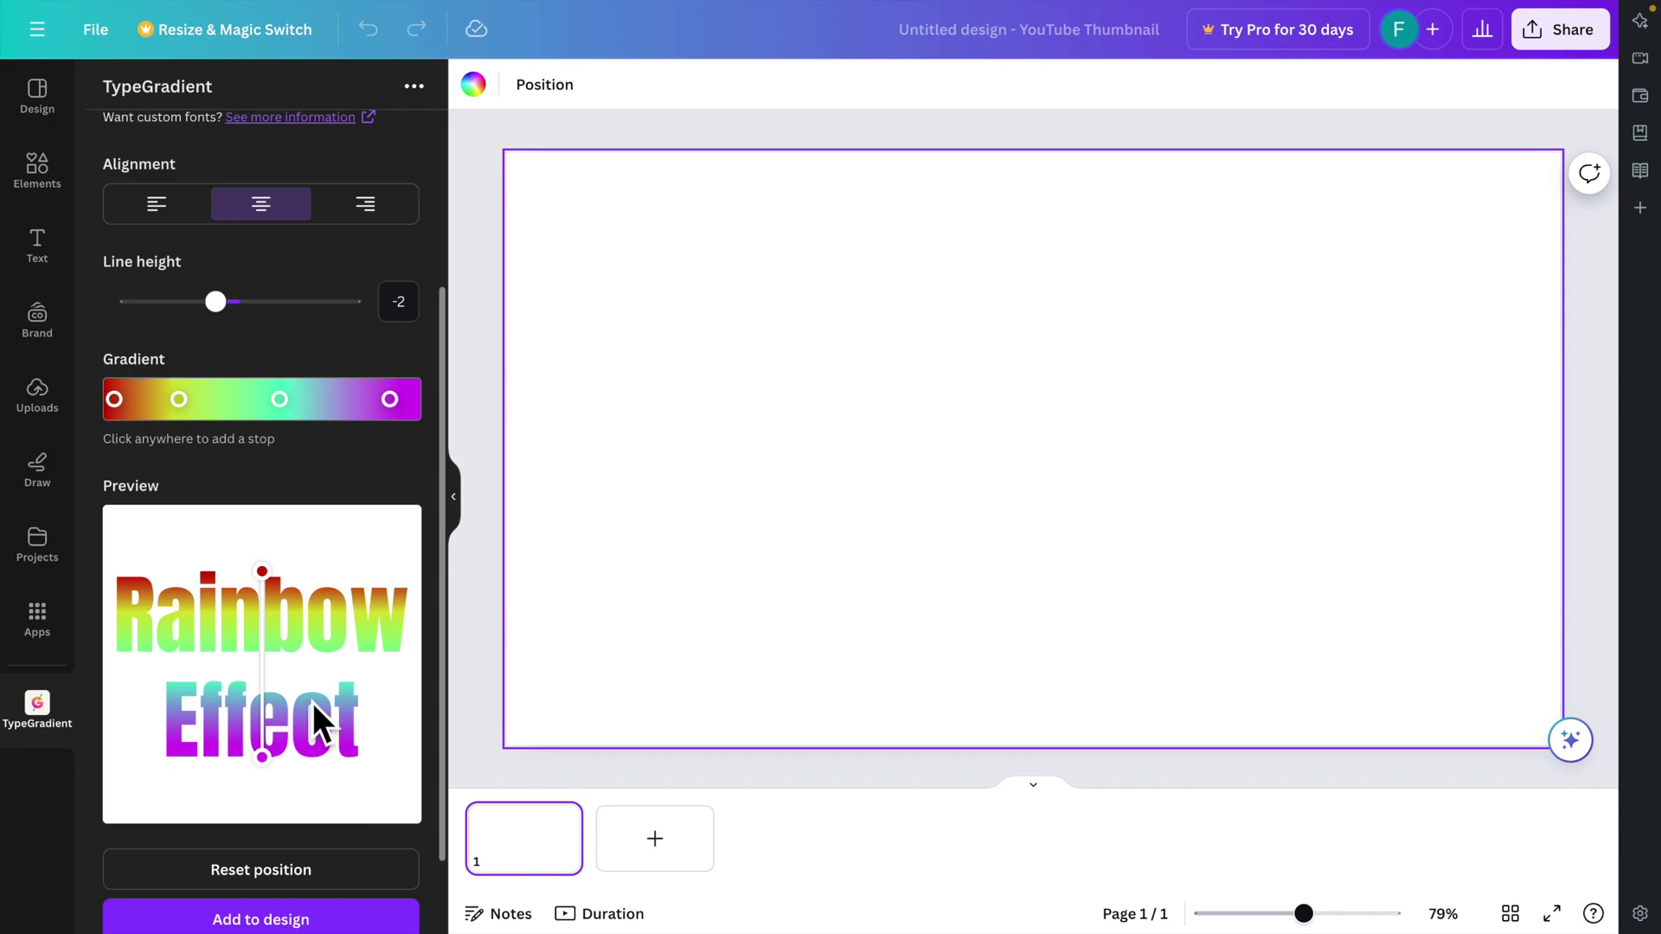
# Step: Drag the gradient handles so the colours run horizontally, red at left to purple at right
pyautogui.scroll(-2, 320, 692)
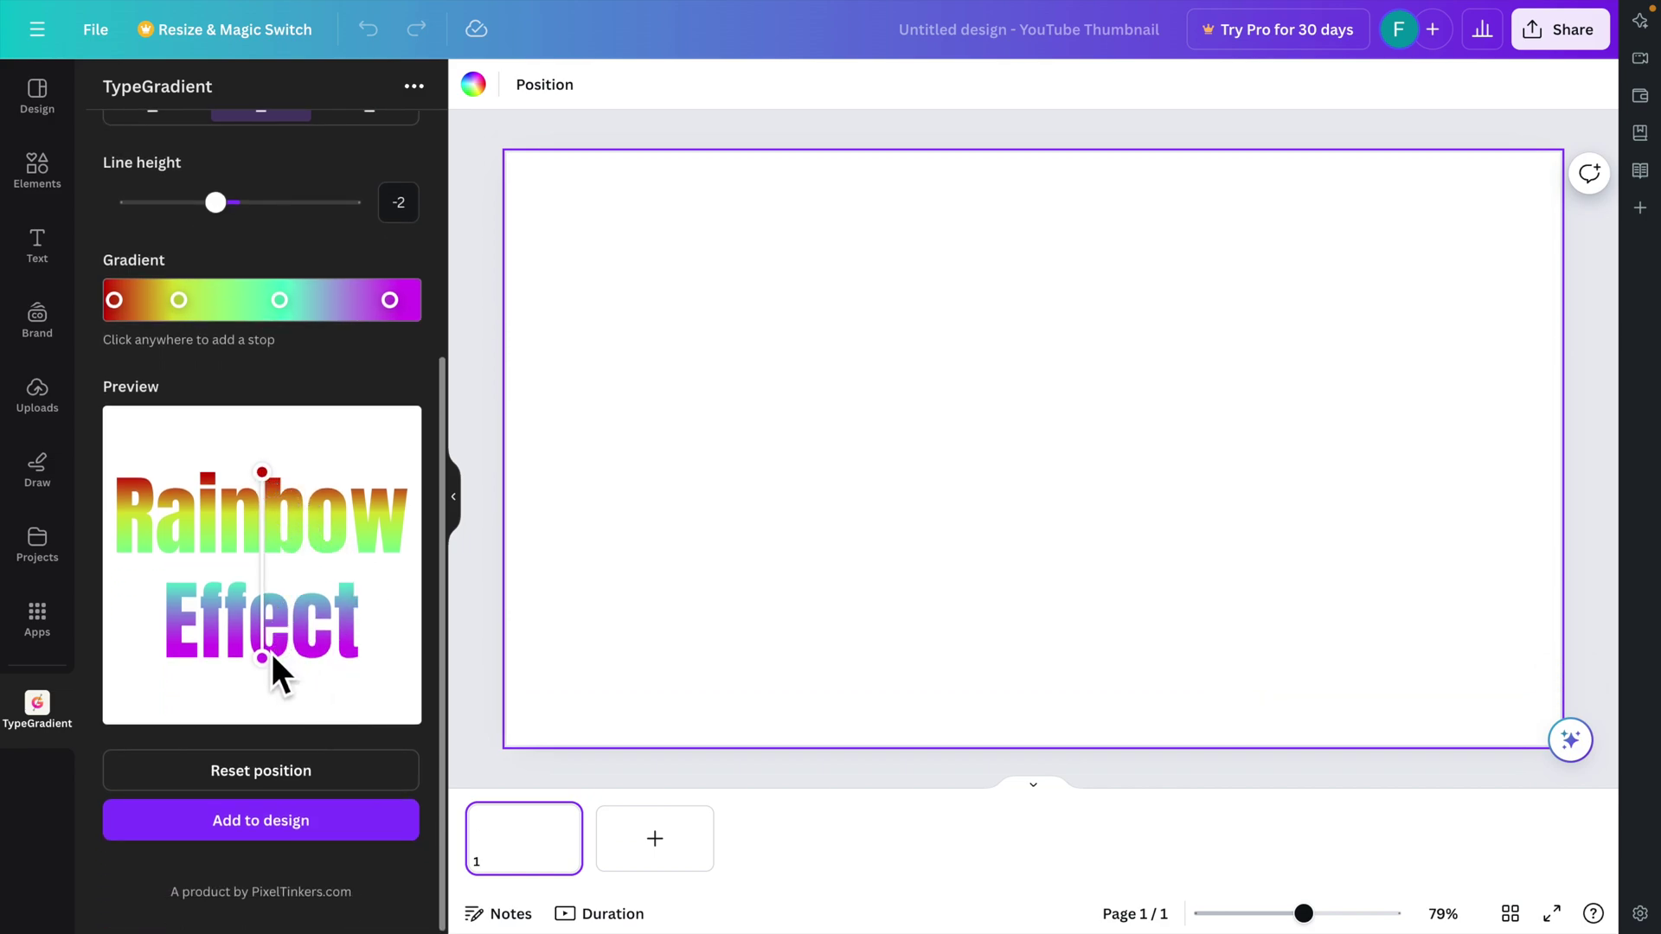
pyautogui.moveTo(267, 480); pyautogui.dragTo(147, 448)
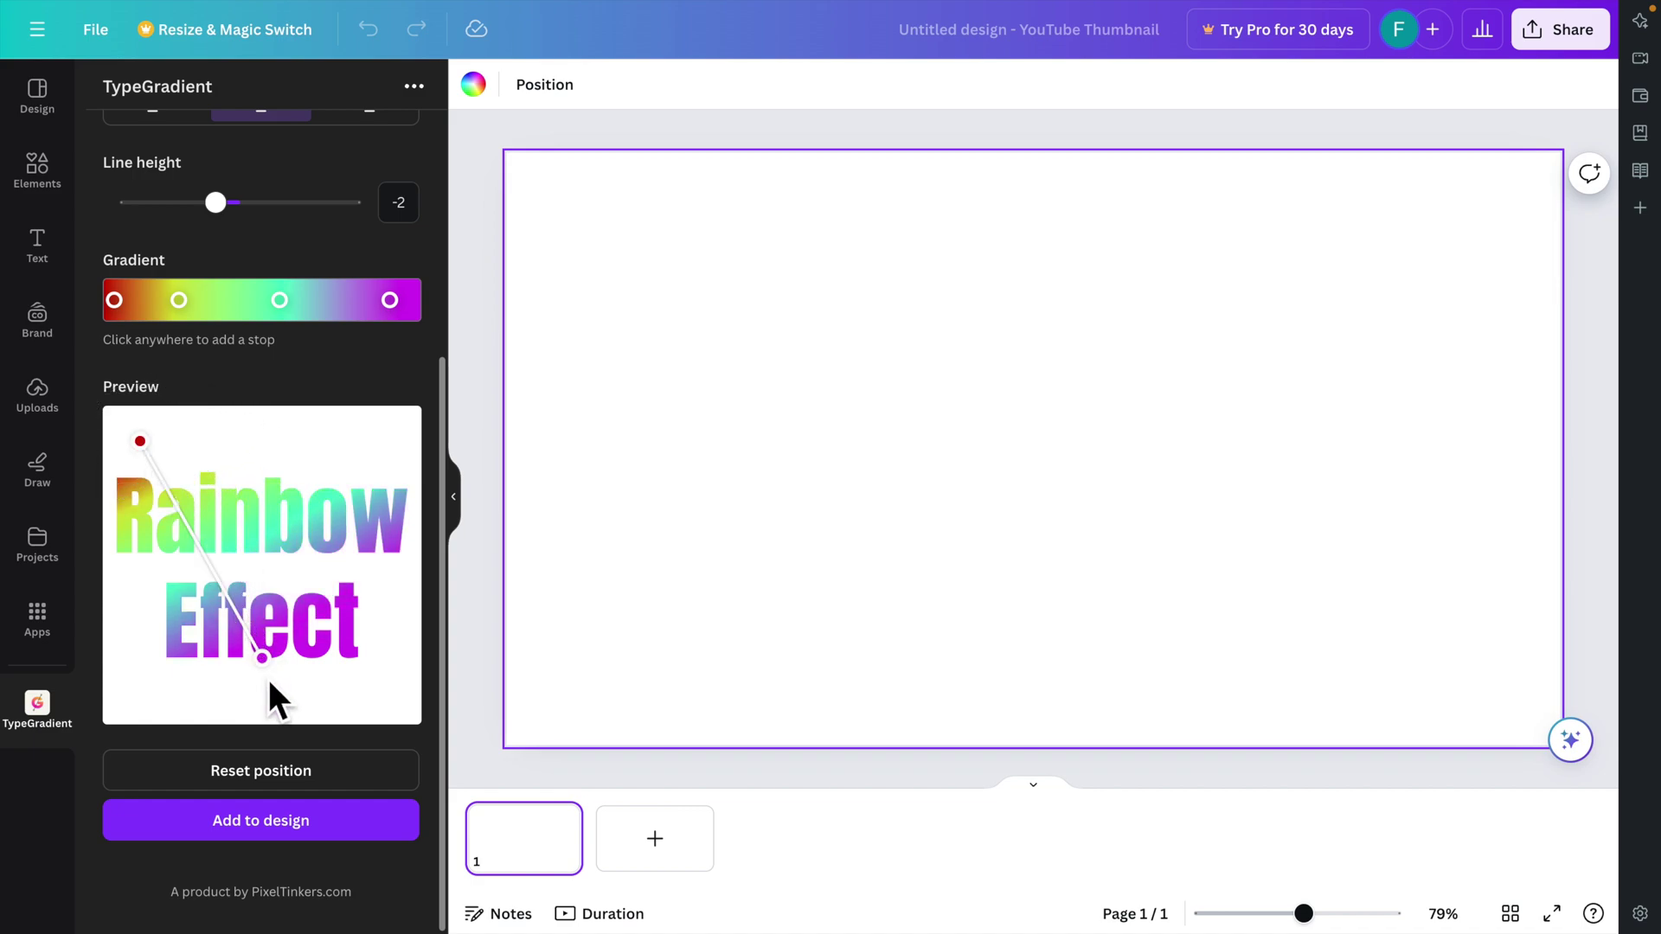
pyautogui.moveTo(268, 656); pyautogui.dragTo(407, 698)
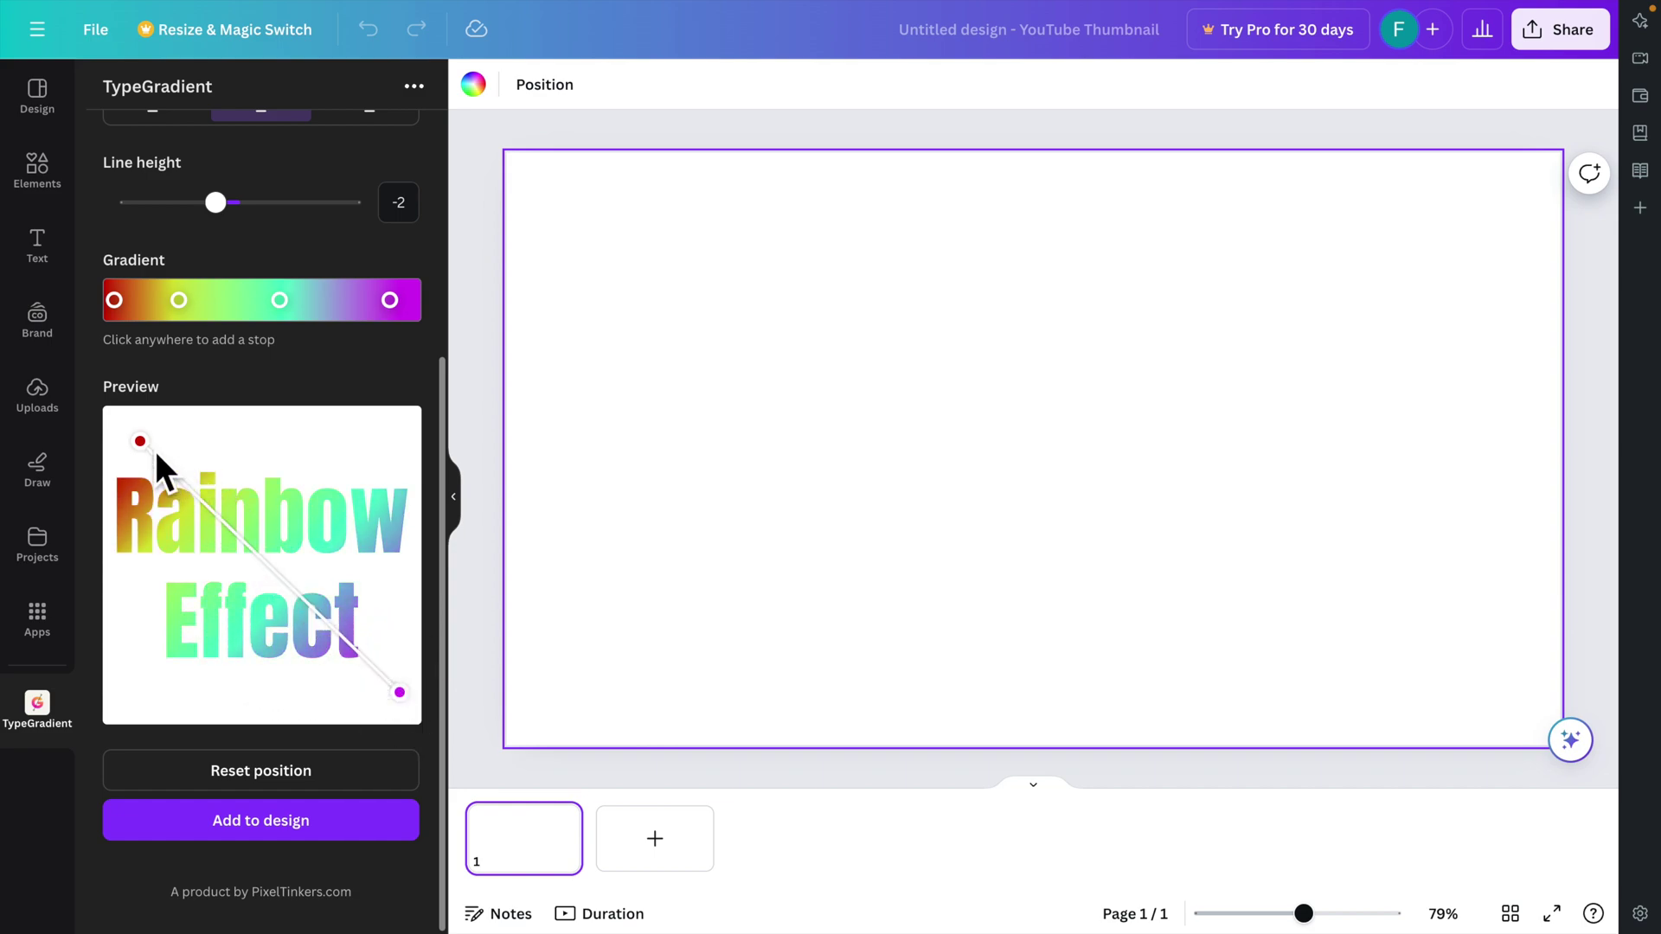
pyautogui.moveTo(144, 444); pyautogui.dragTo(126, 699)
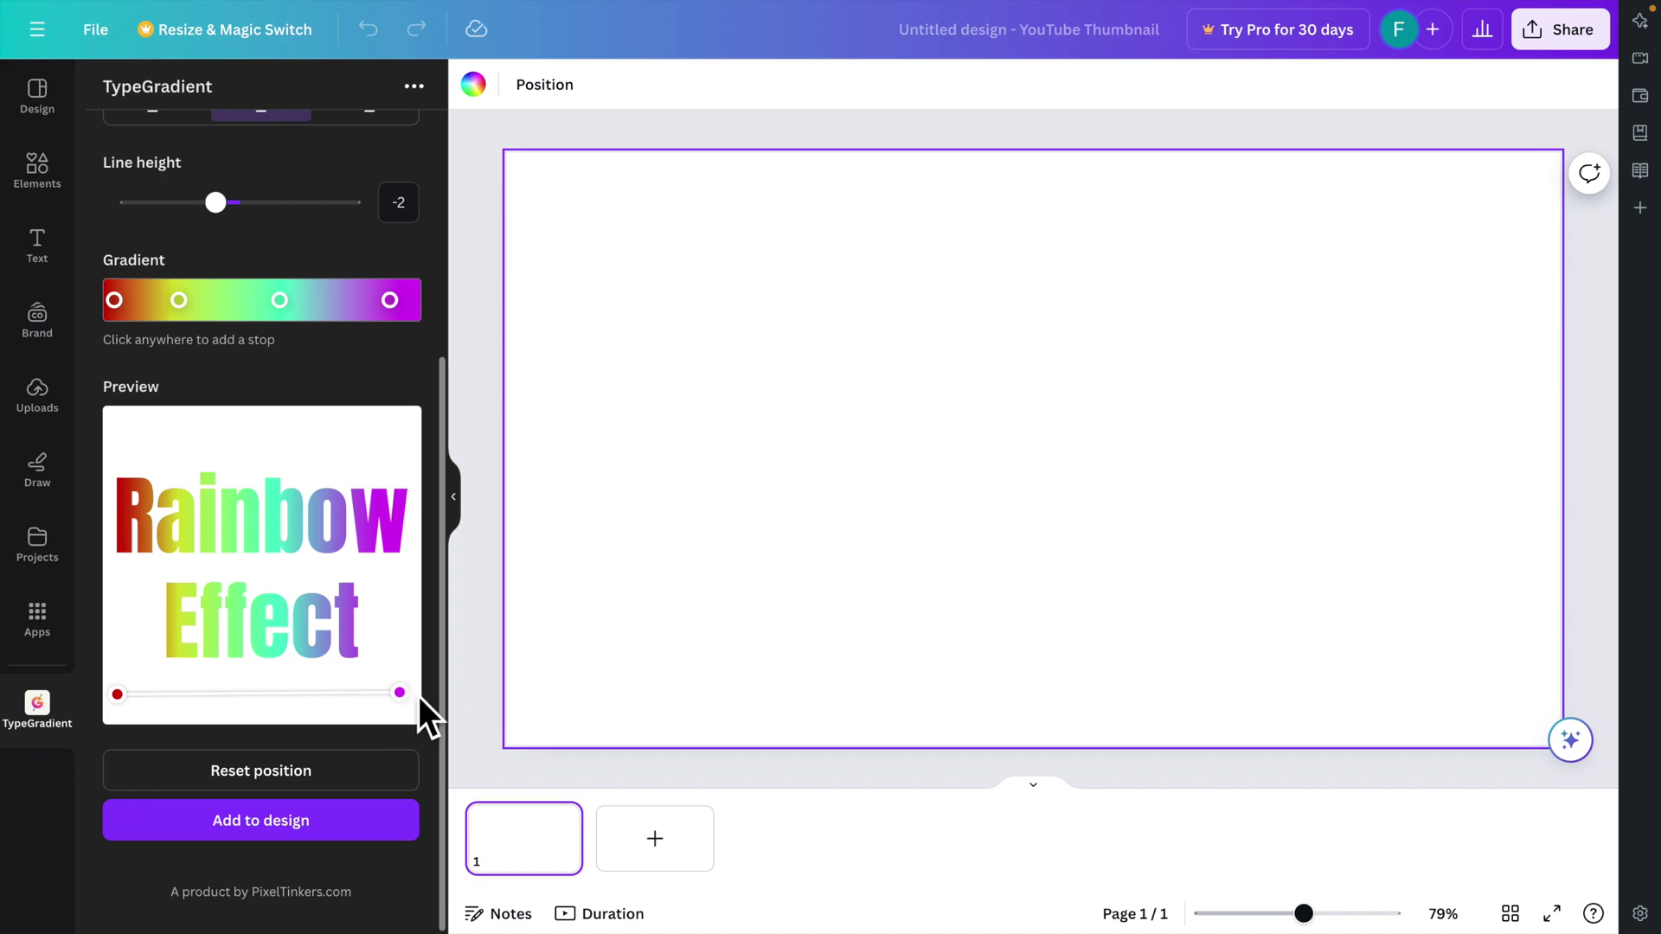
pyautogui.moveTo(399, 692); pyautogui.dragTo(409, 699)
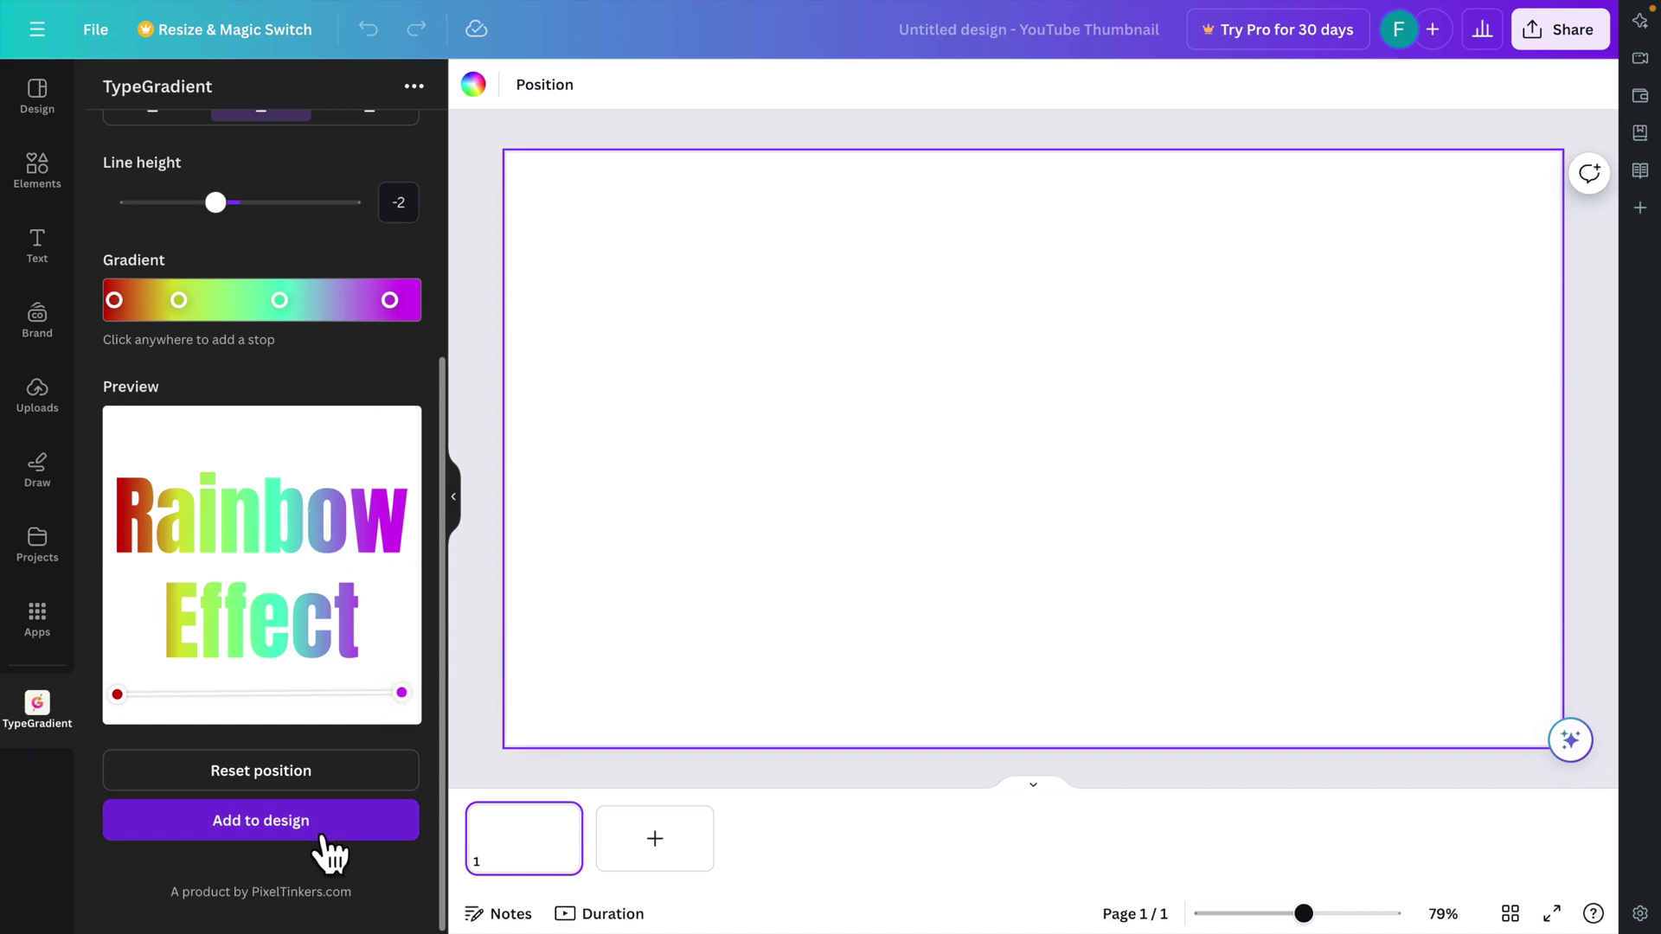
# Step: Add the rainbow 'Rainbow Effect' text to the thumbnail and deselect it
pyautogui.click(268, 818)
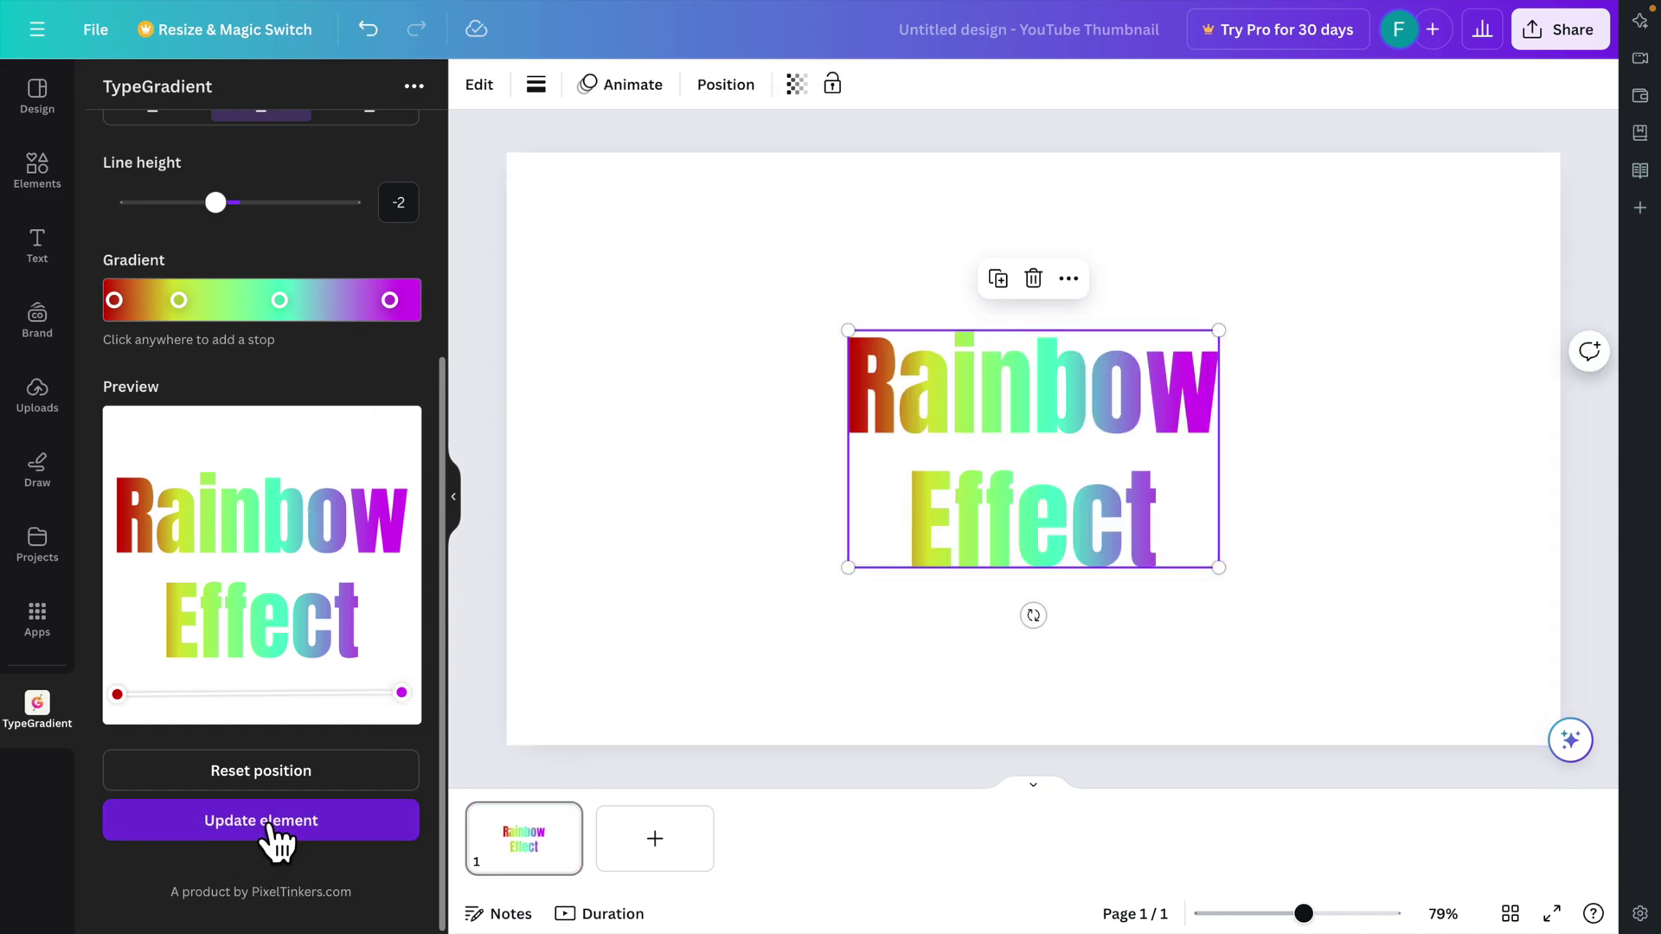
pyautogui.click(636, 582)
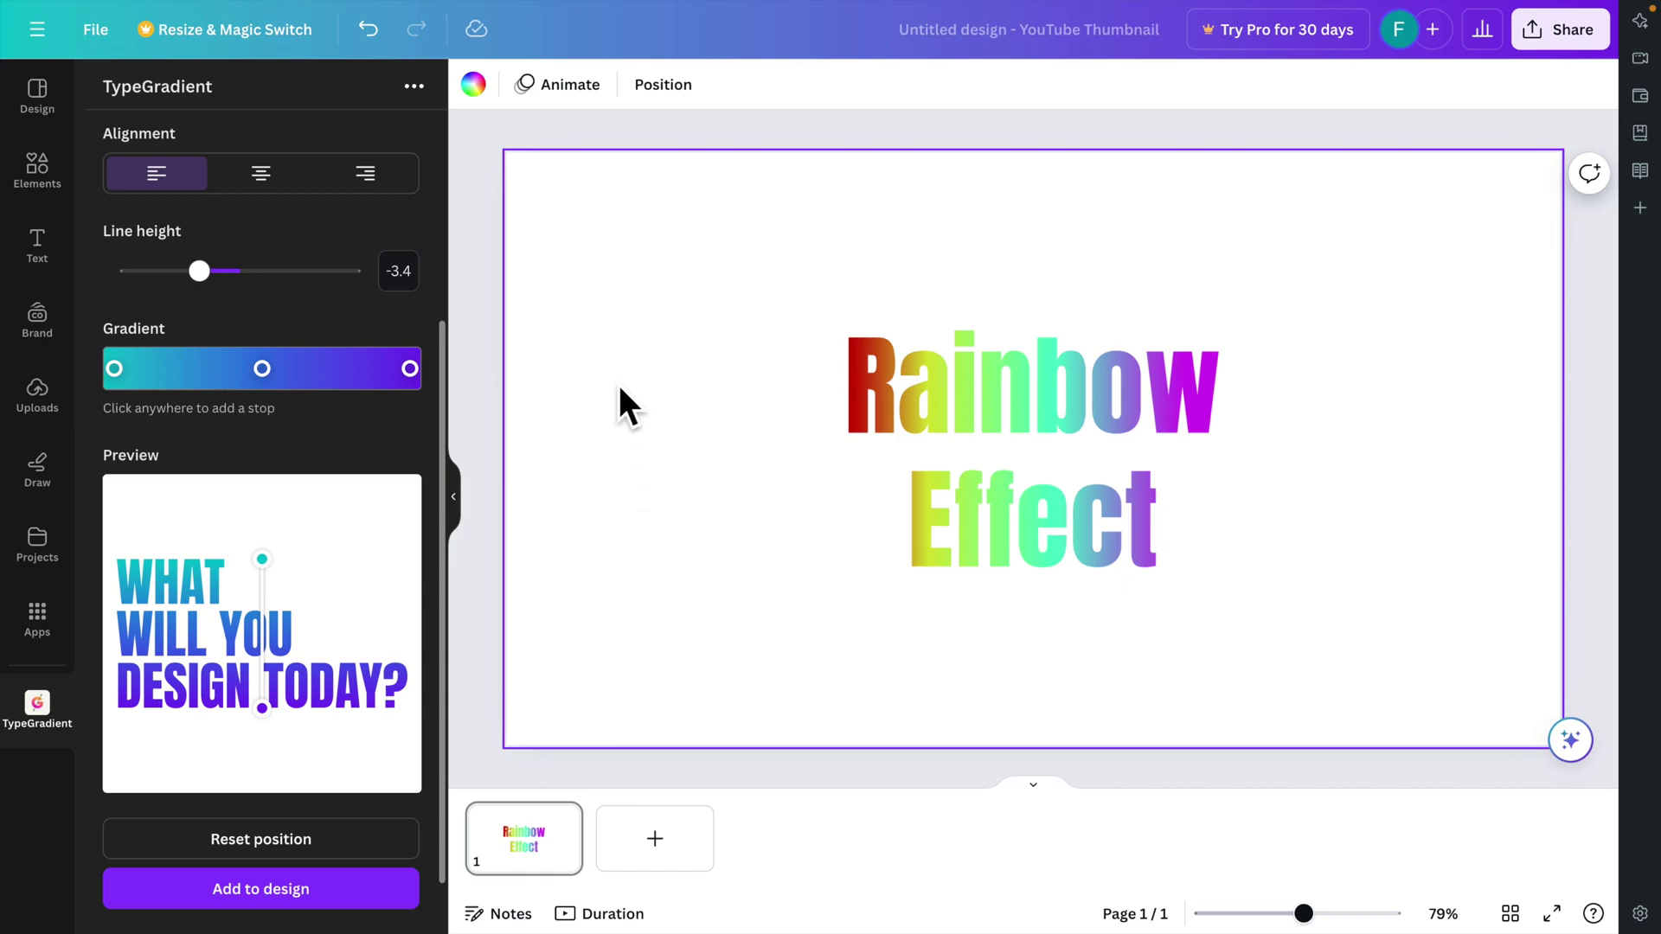
# Step: Search Elements graphics for 'background dark' and add a dark textured graphic to the page
pyautogui.click(43, 173)
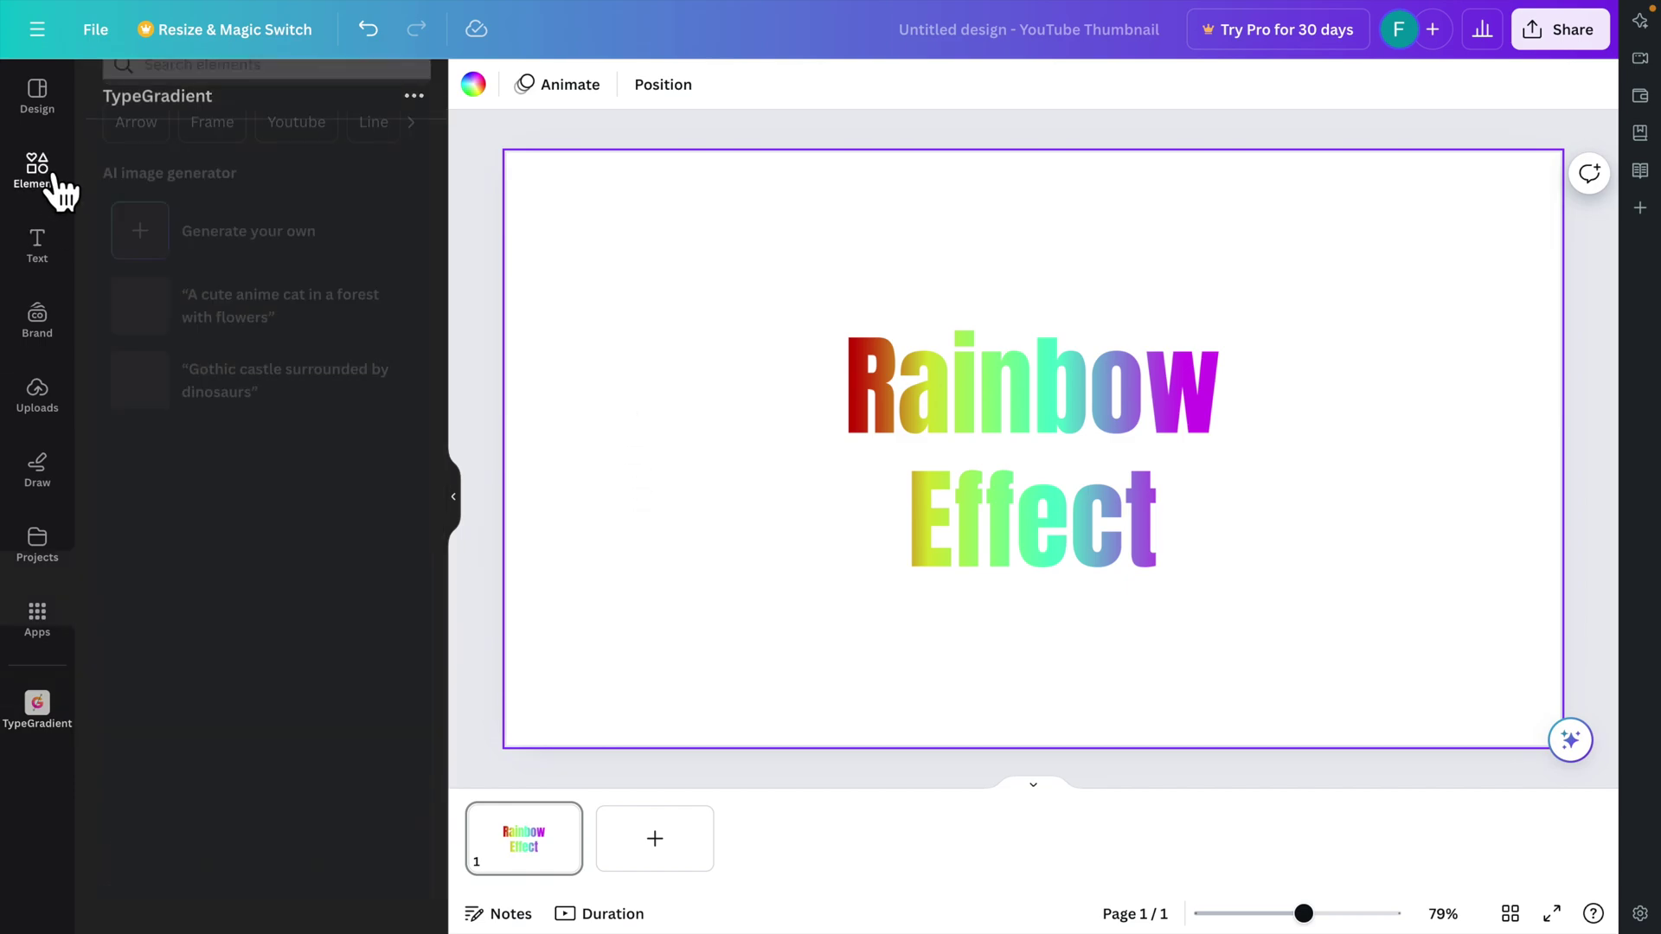
pyautogui.click(173, 97)
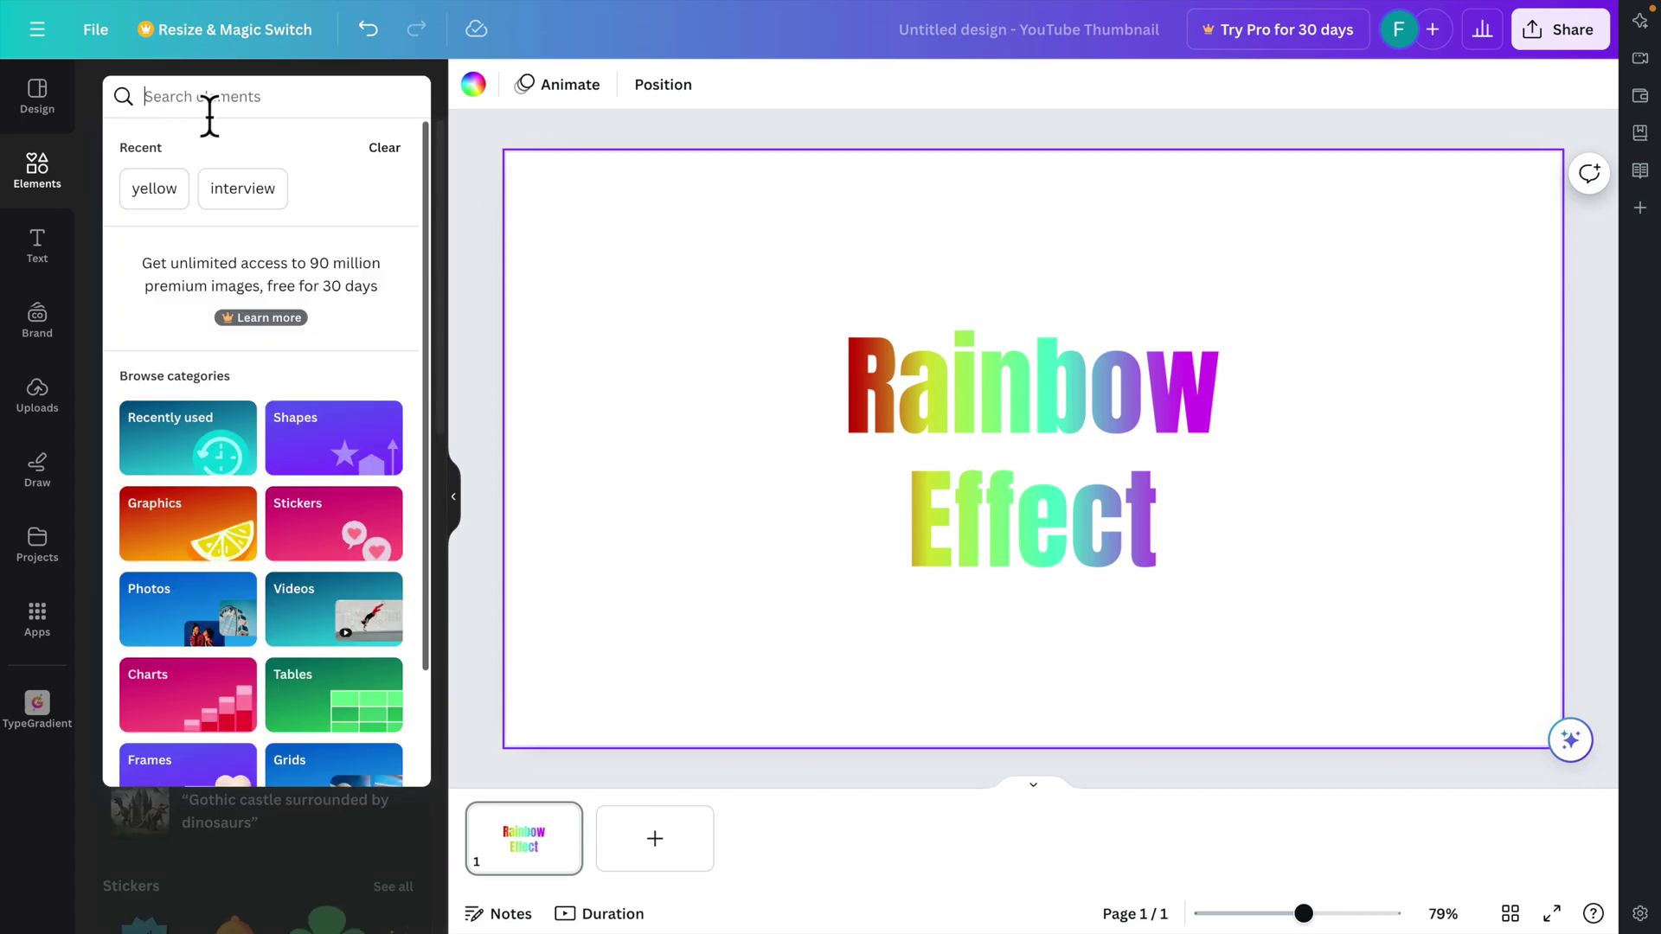
pyautogui.write('background ')
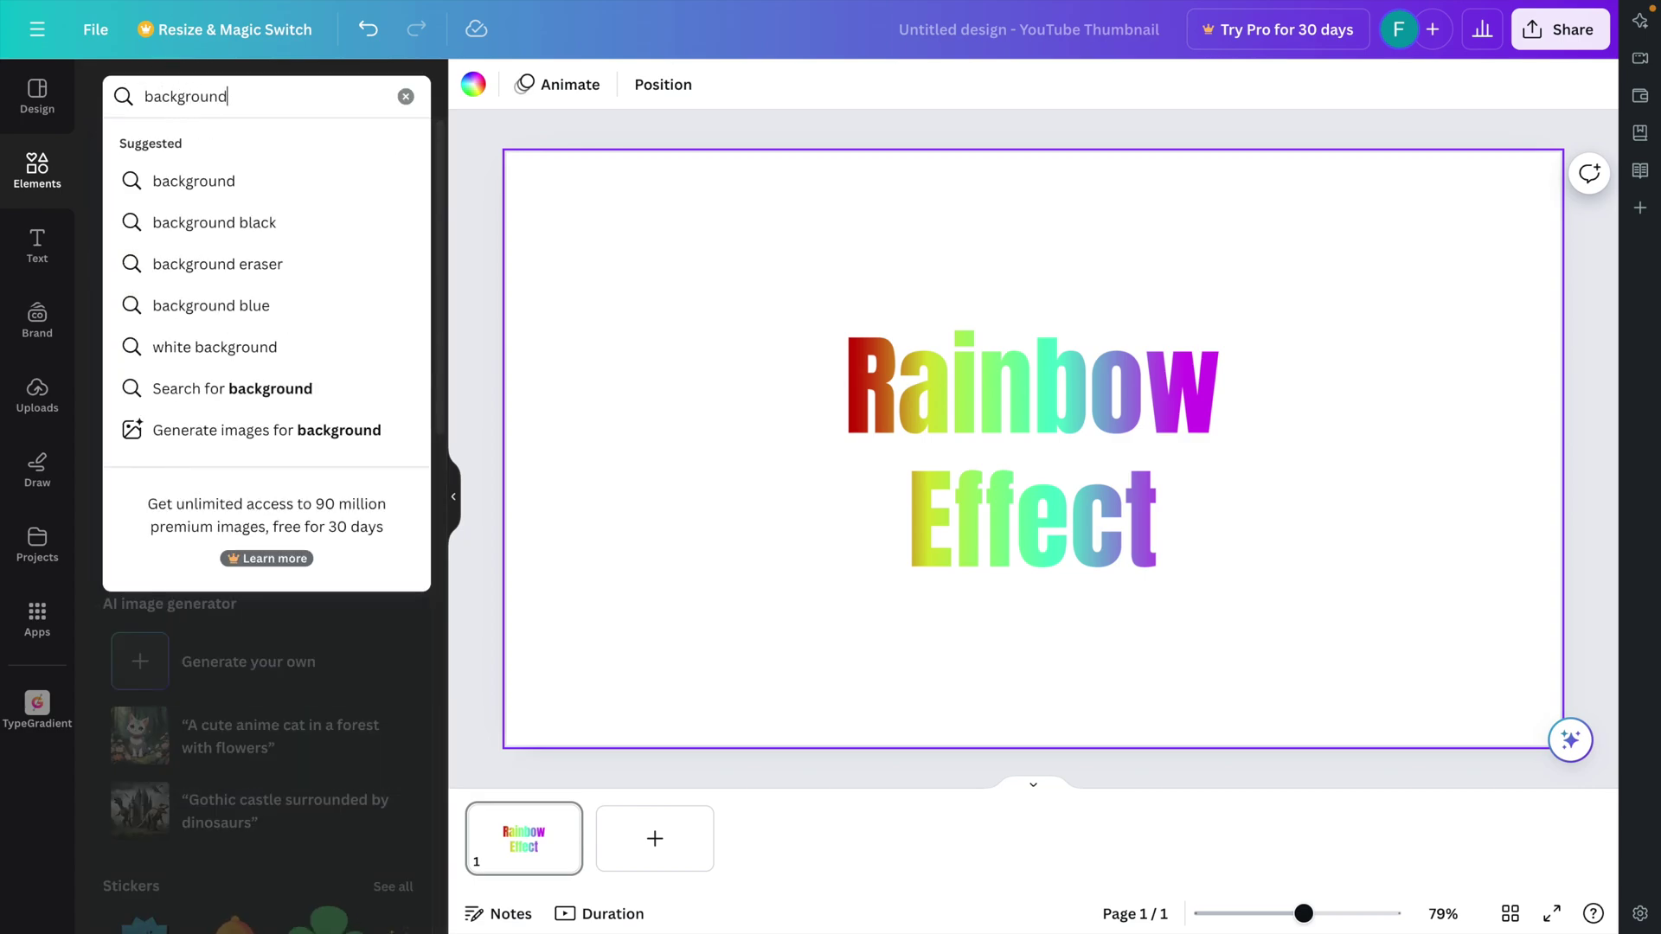
pyautogui.write('dark')
pyautogui.press('Return')
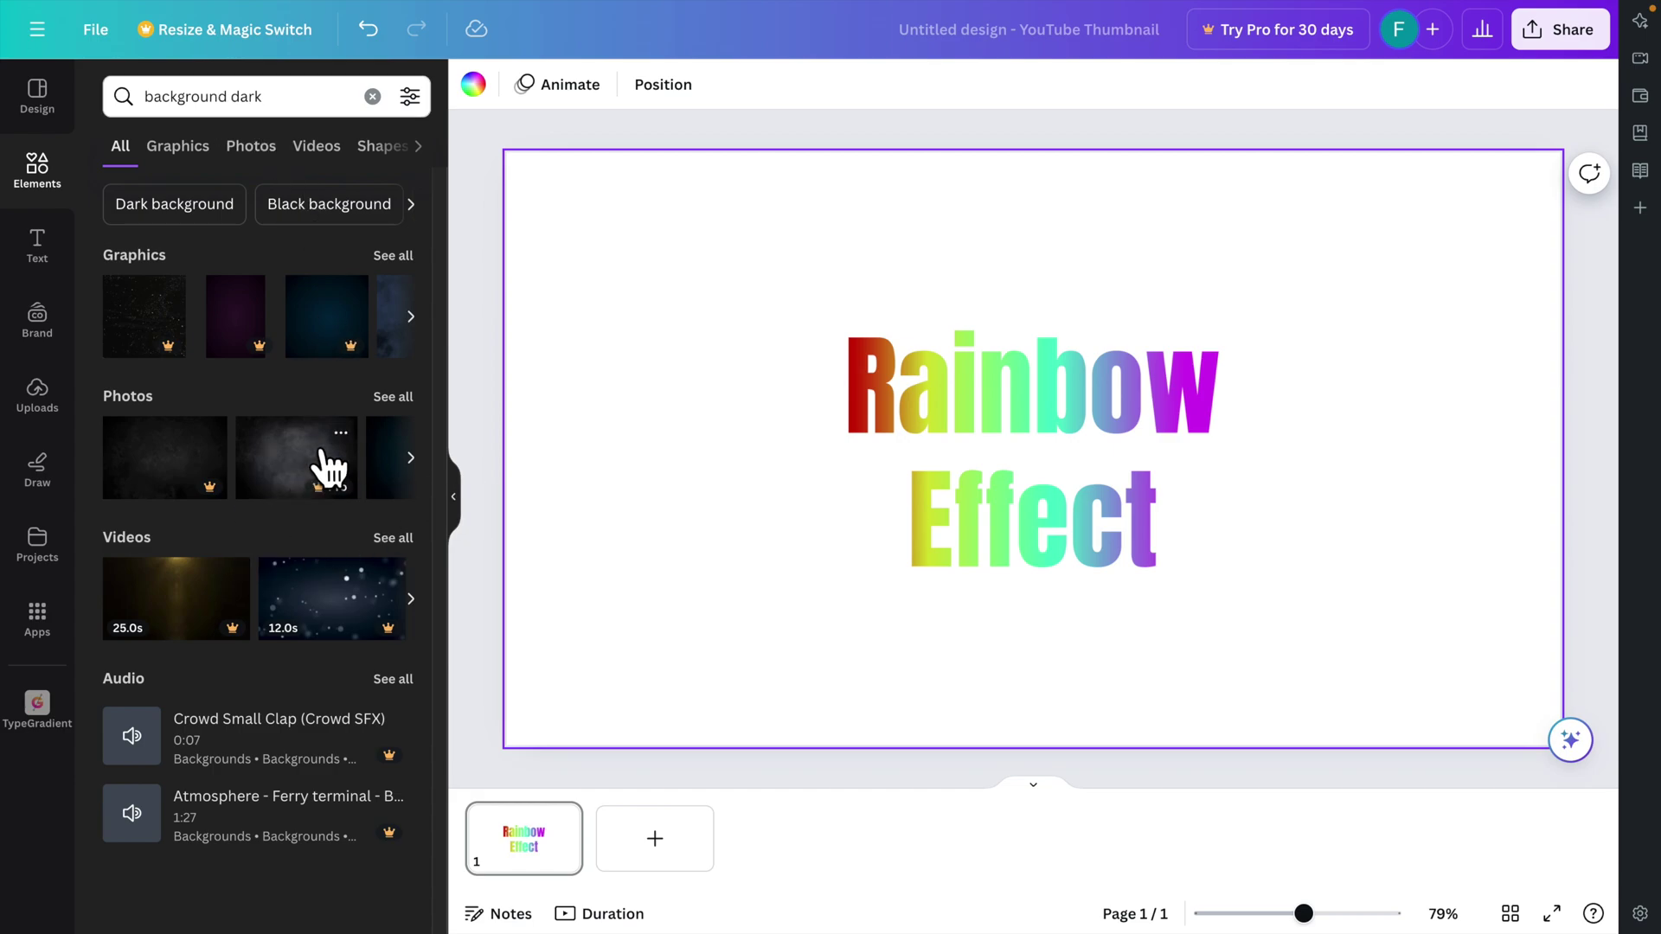
pyautogui.click(178, 151)
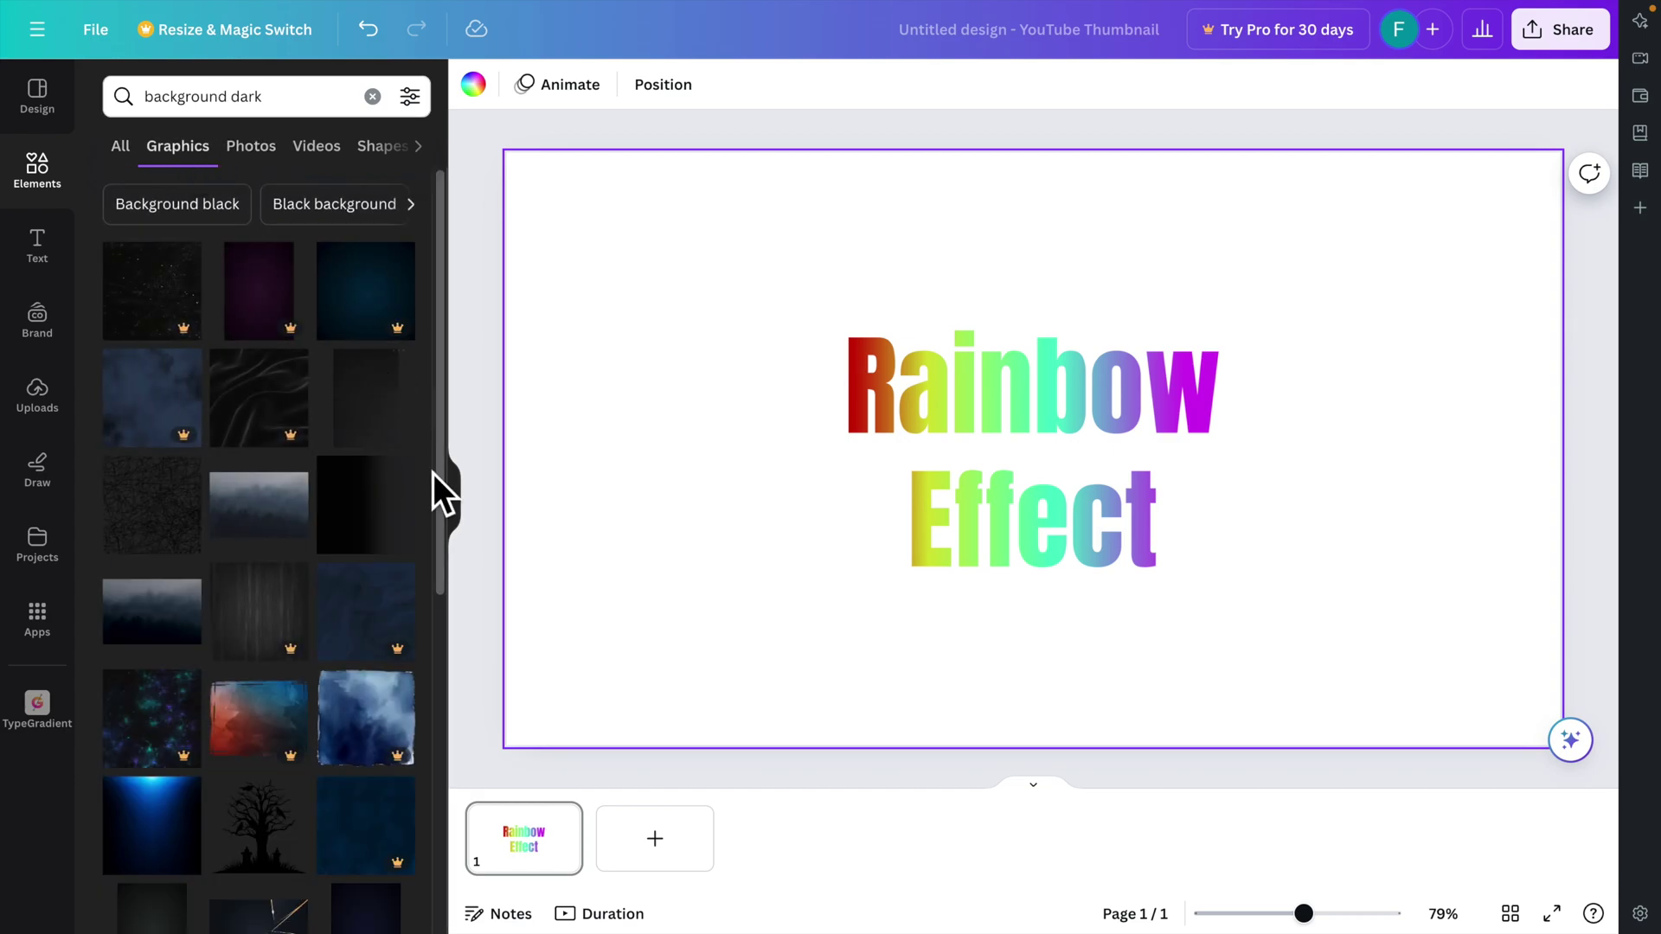
pyautogui.click(346, 401)
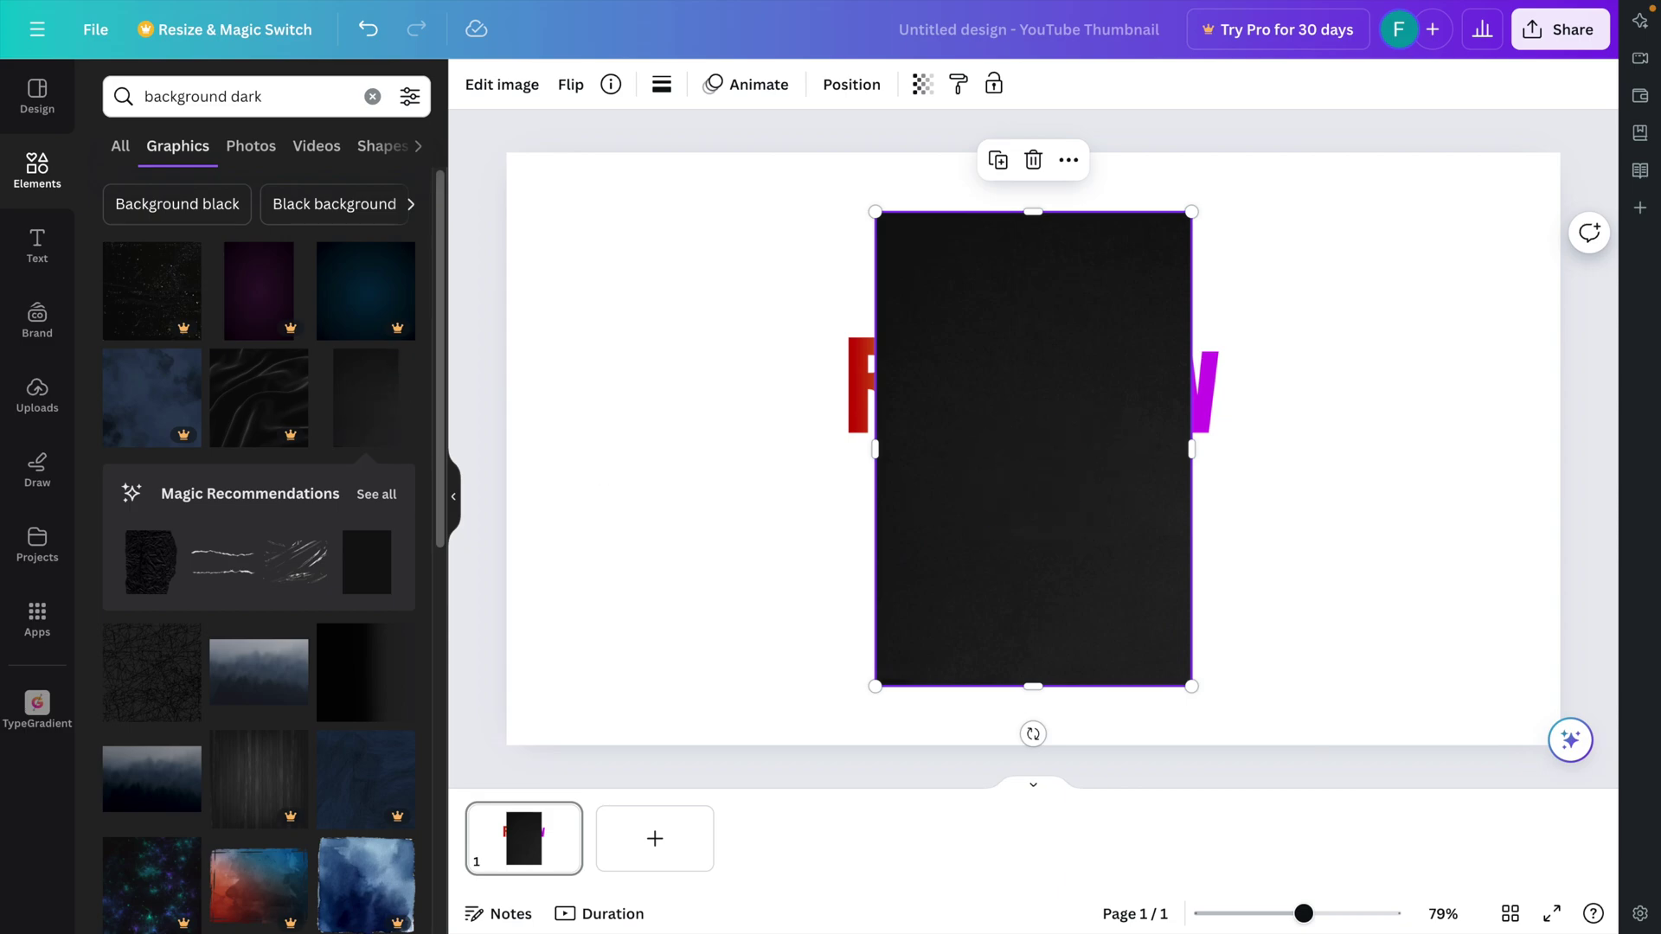
# Step: Set the dark textured graphic as the page background behind the Rainbow Effect text
pyautogui.rightClick(1030, 476)
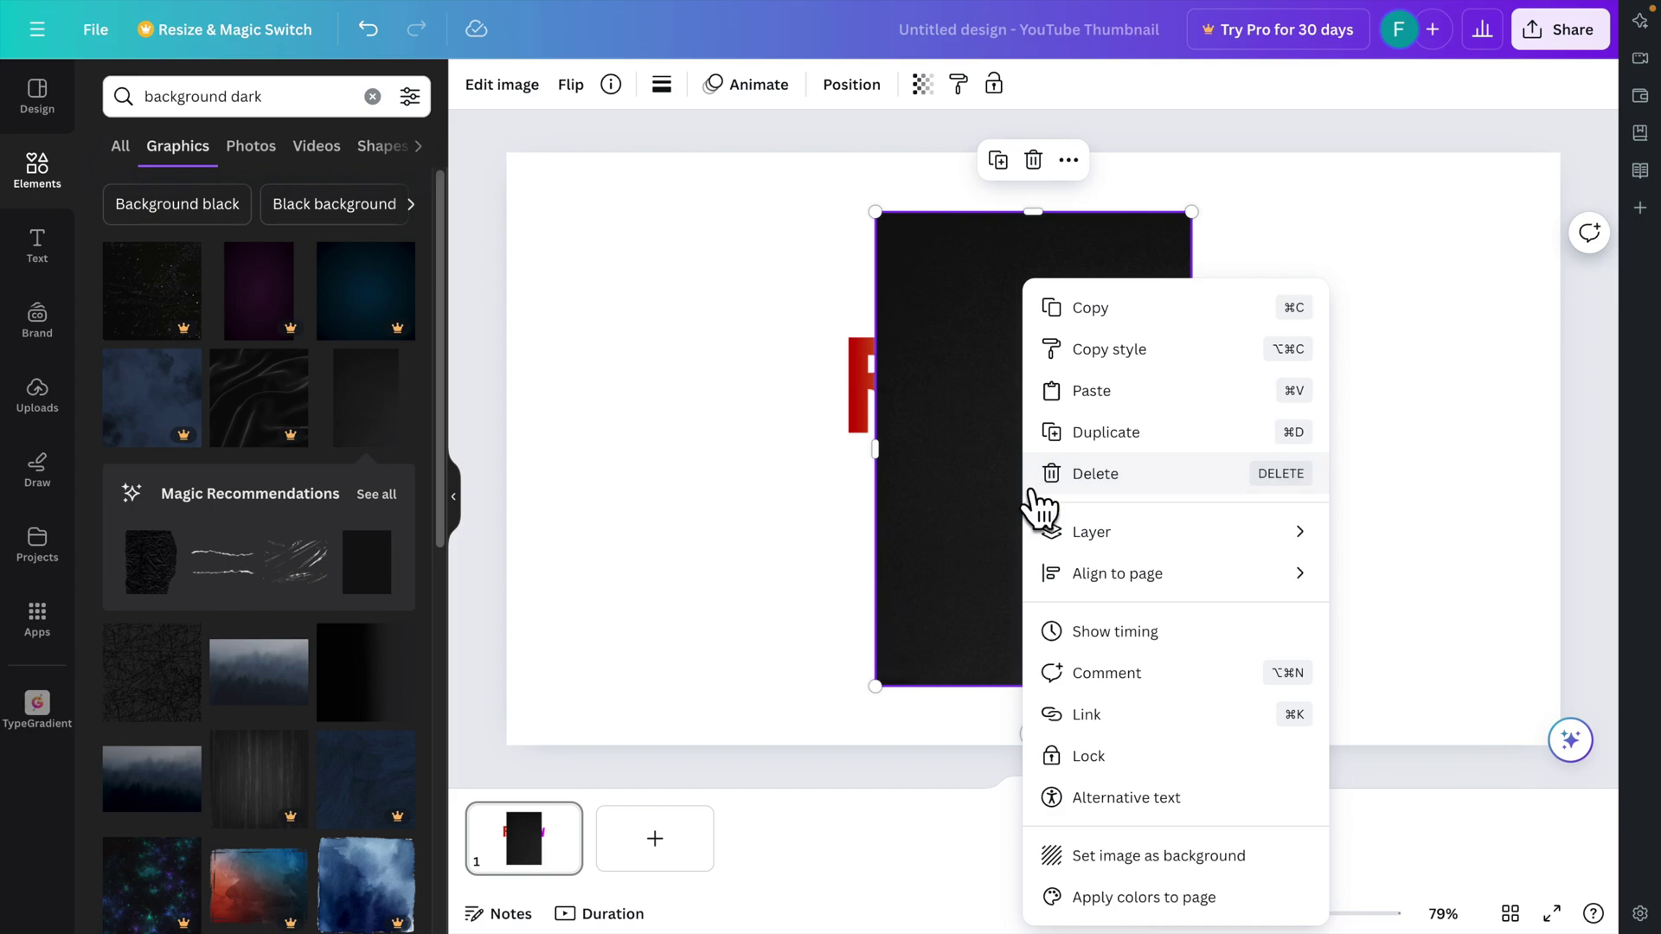
pyautogui.click(1130, 857)
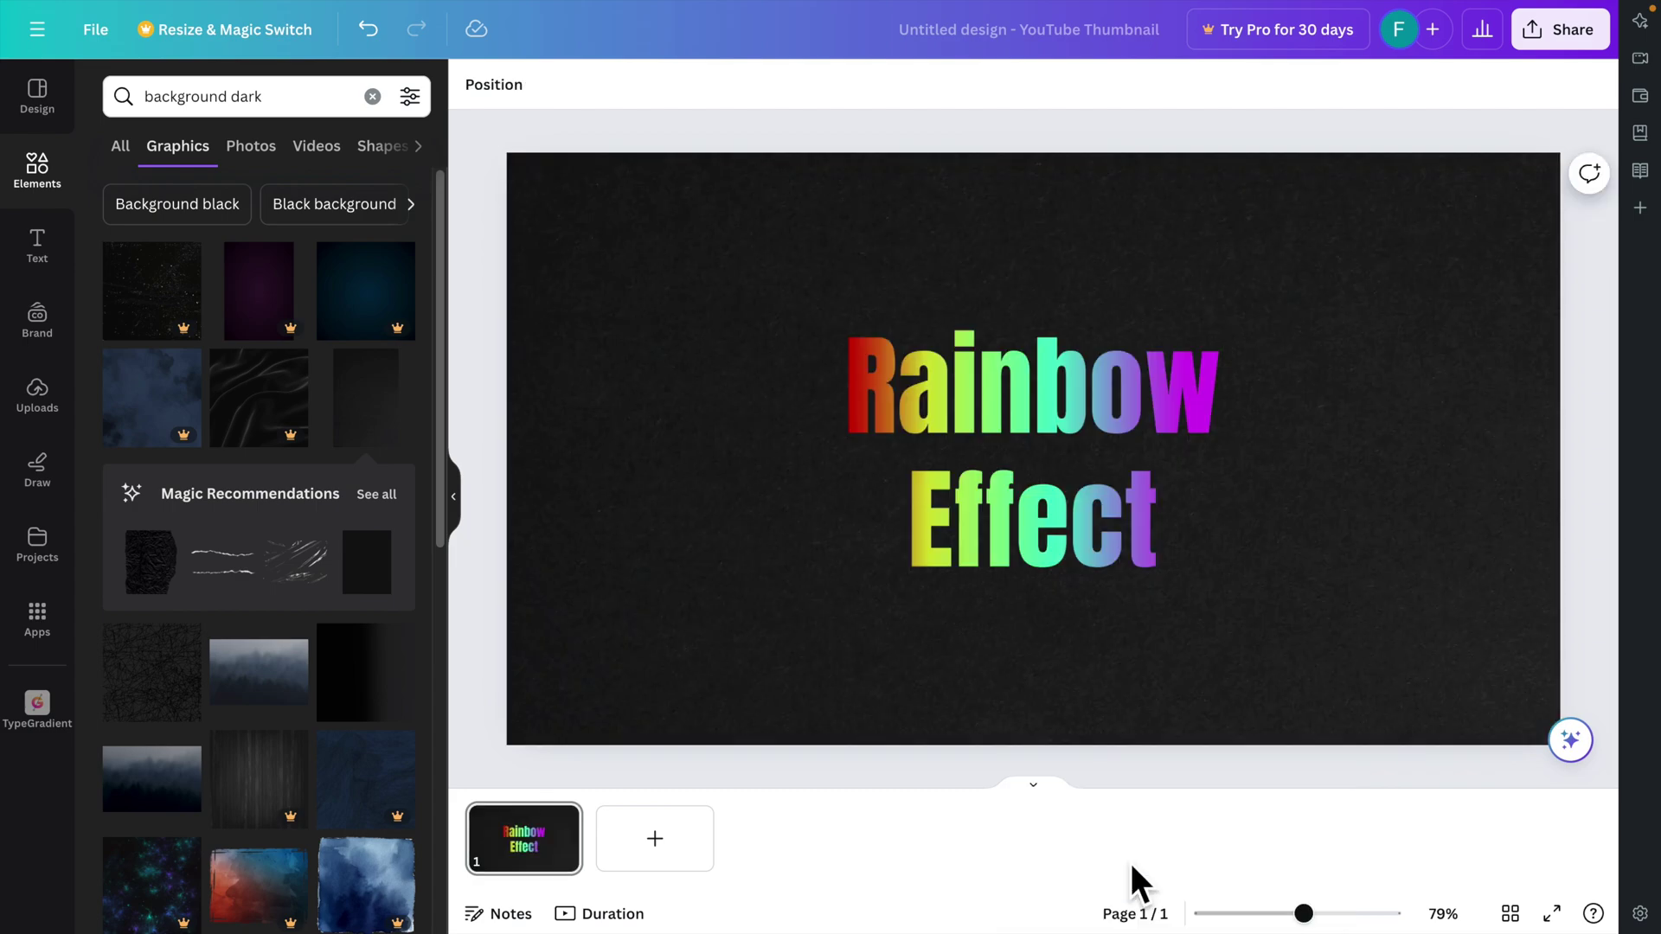
pyautogui.click(669, 493)
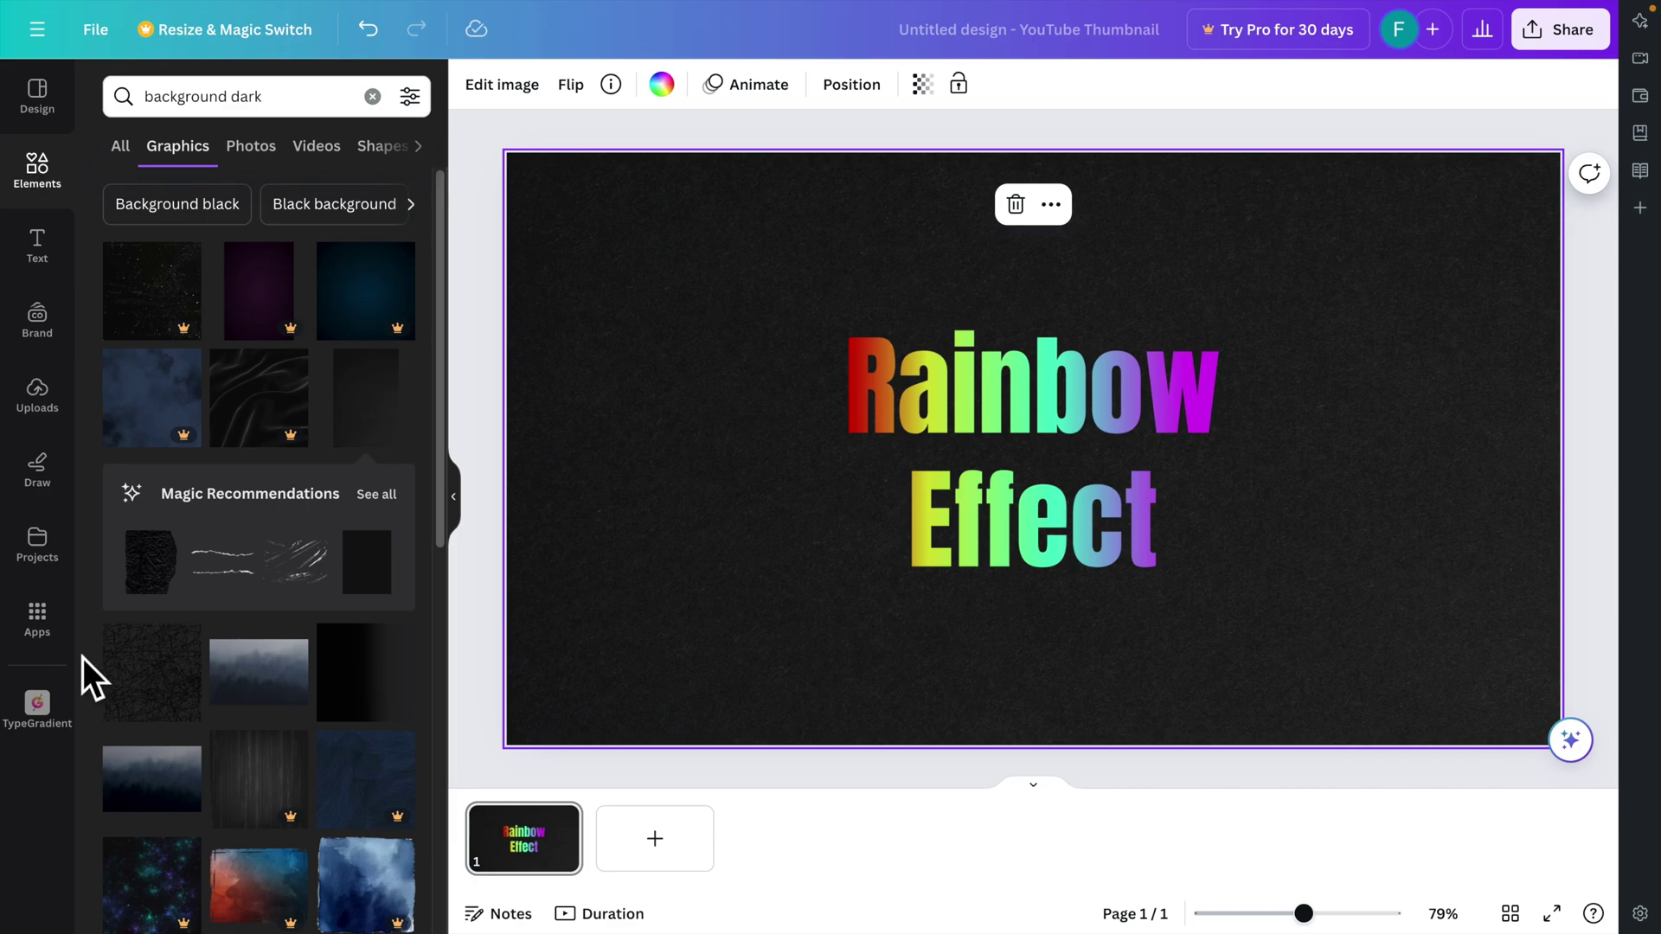
# Step: Reopen TypeGradient from Apps and check the Rainbow Effect text's gradient settings, then deselect it
pyautogui.click(35, 634)
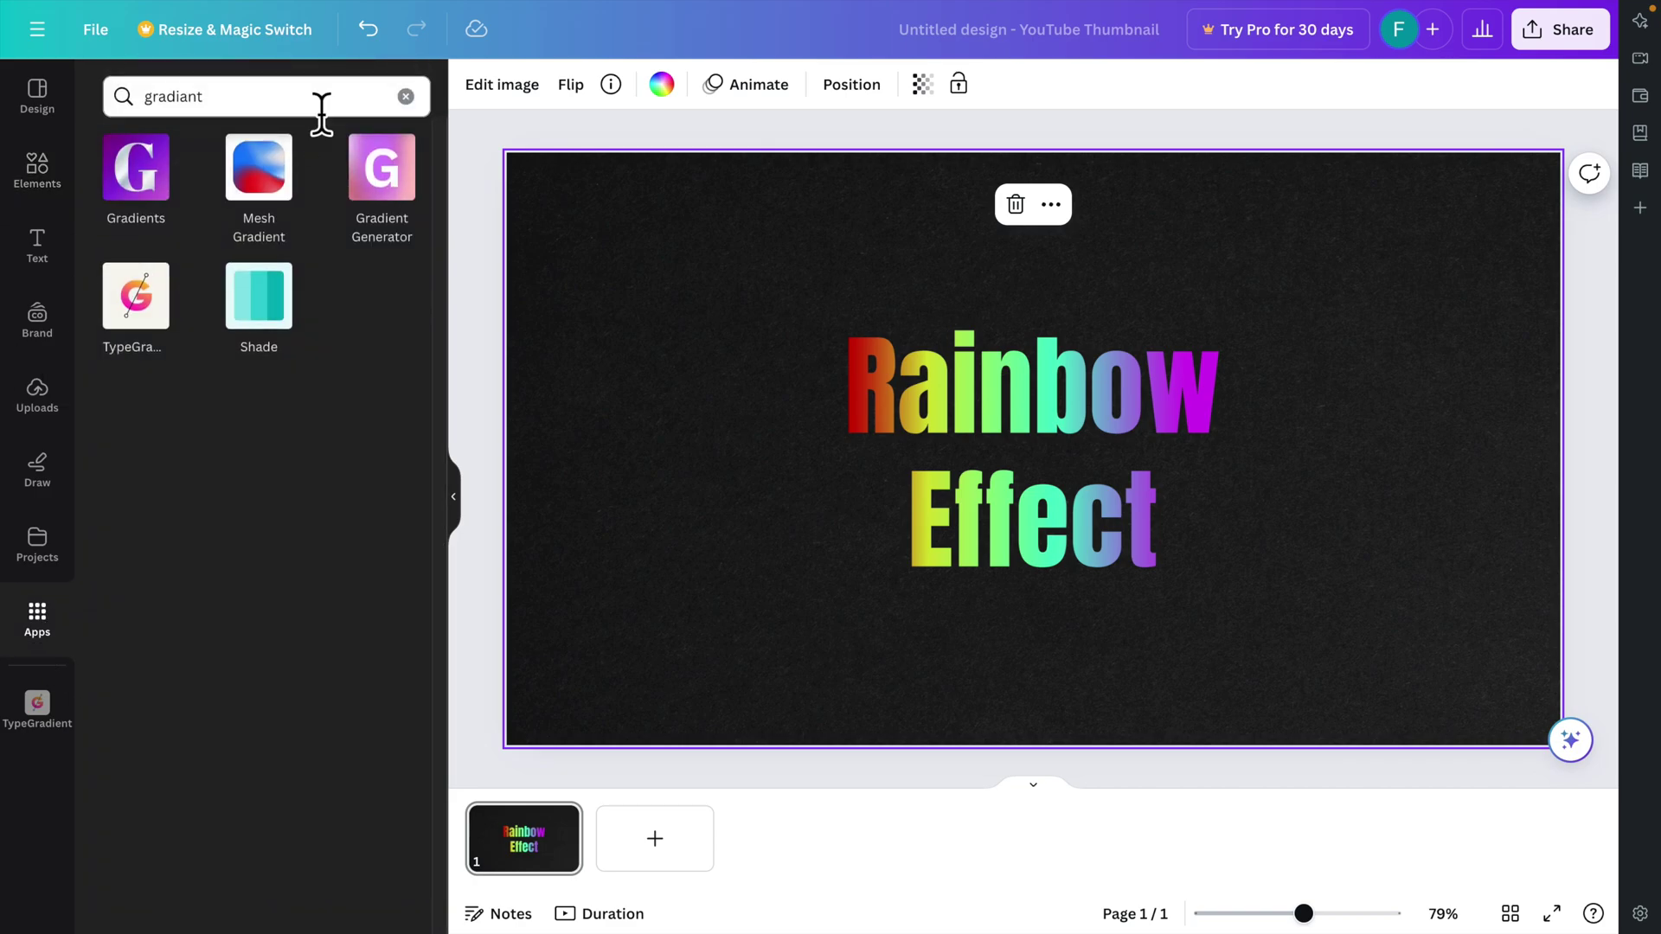
pyautogui.click(134, 307)
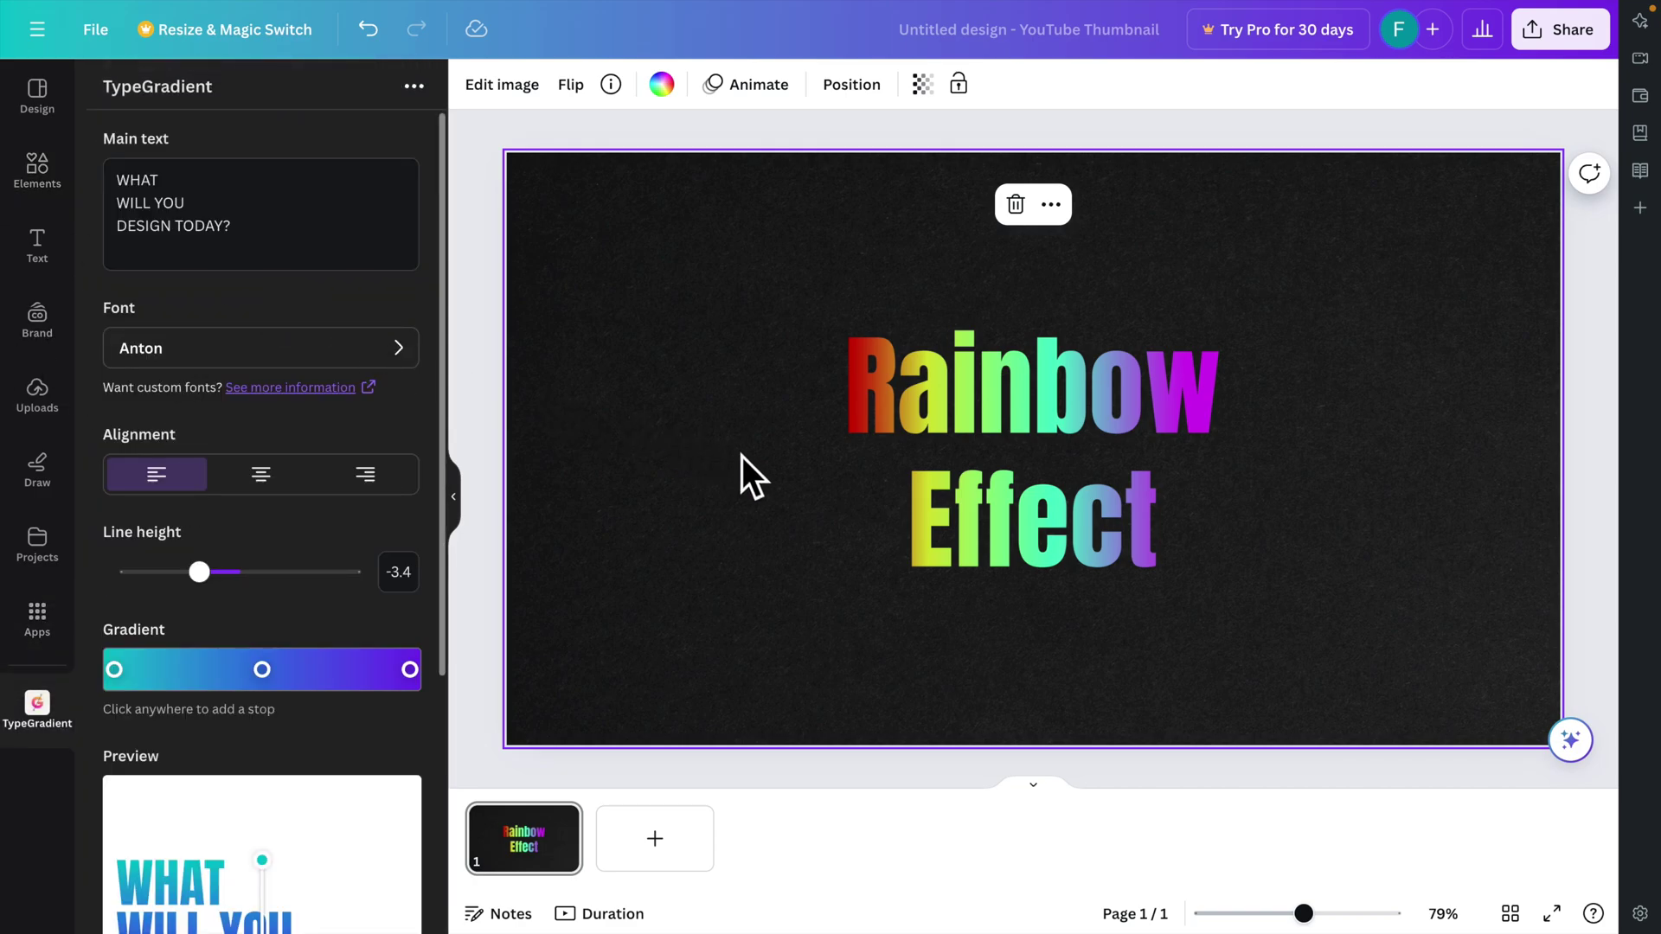
pyautogui.scroll(-4, 296, 474)
pyautogui.click(1030, 398)
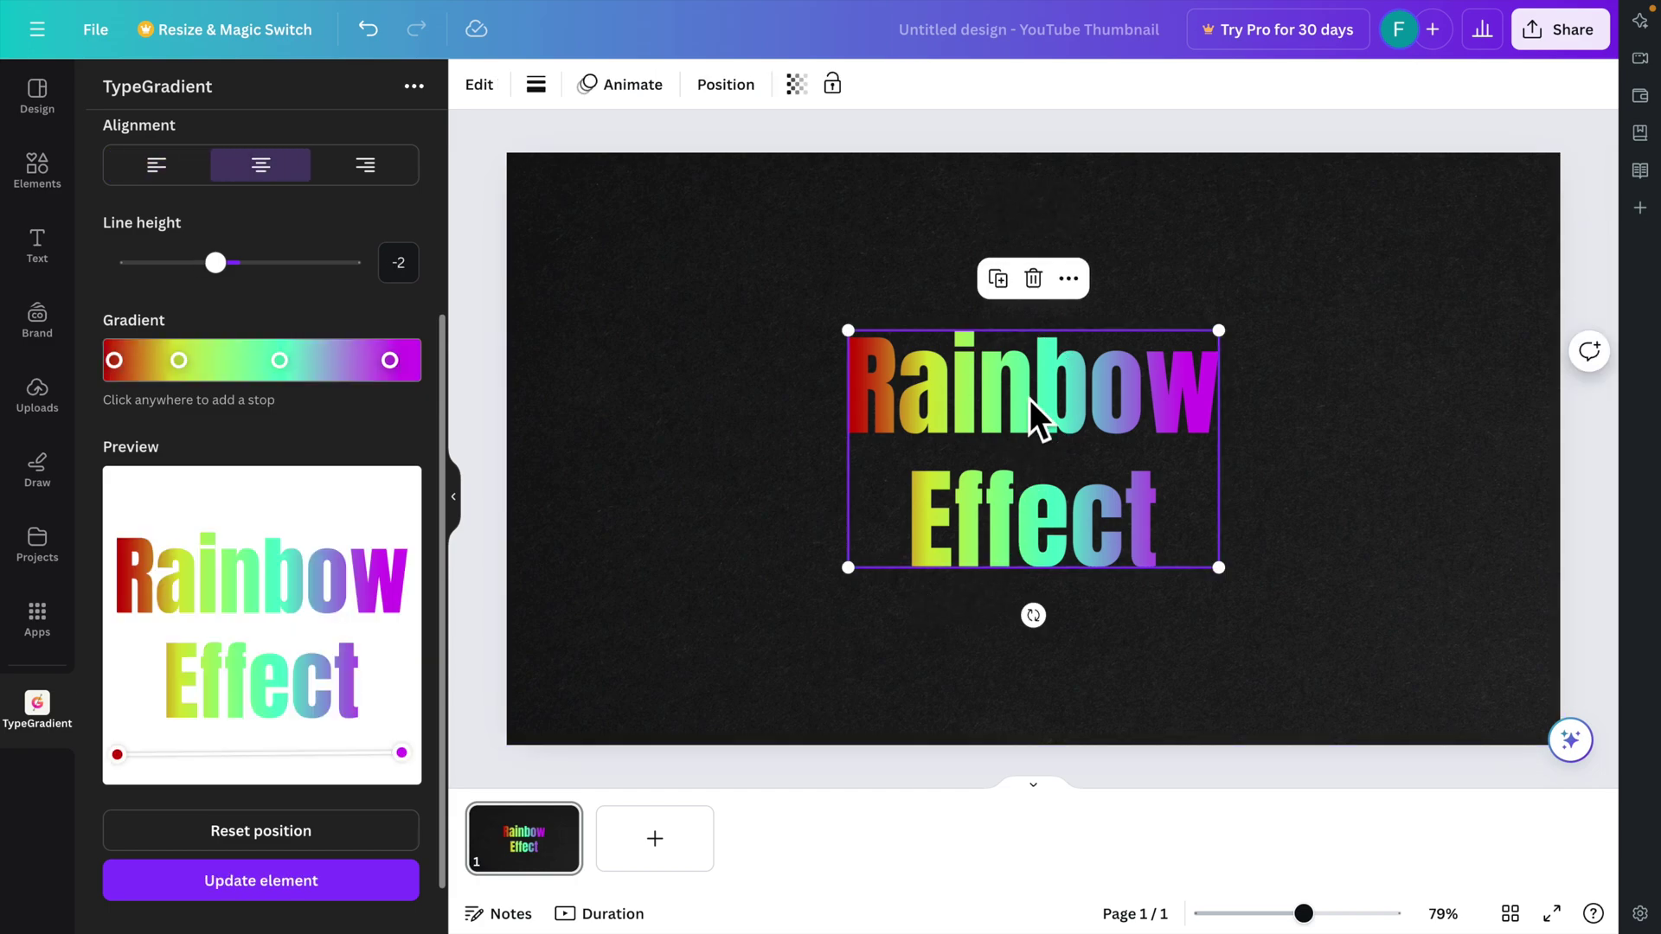
pyautogui.scroll(2, 266, 501)
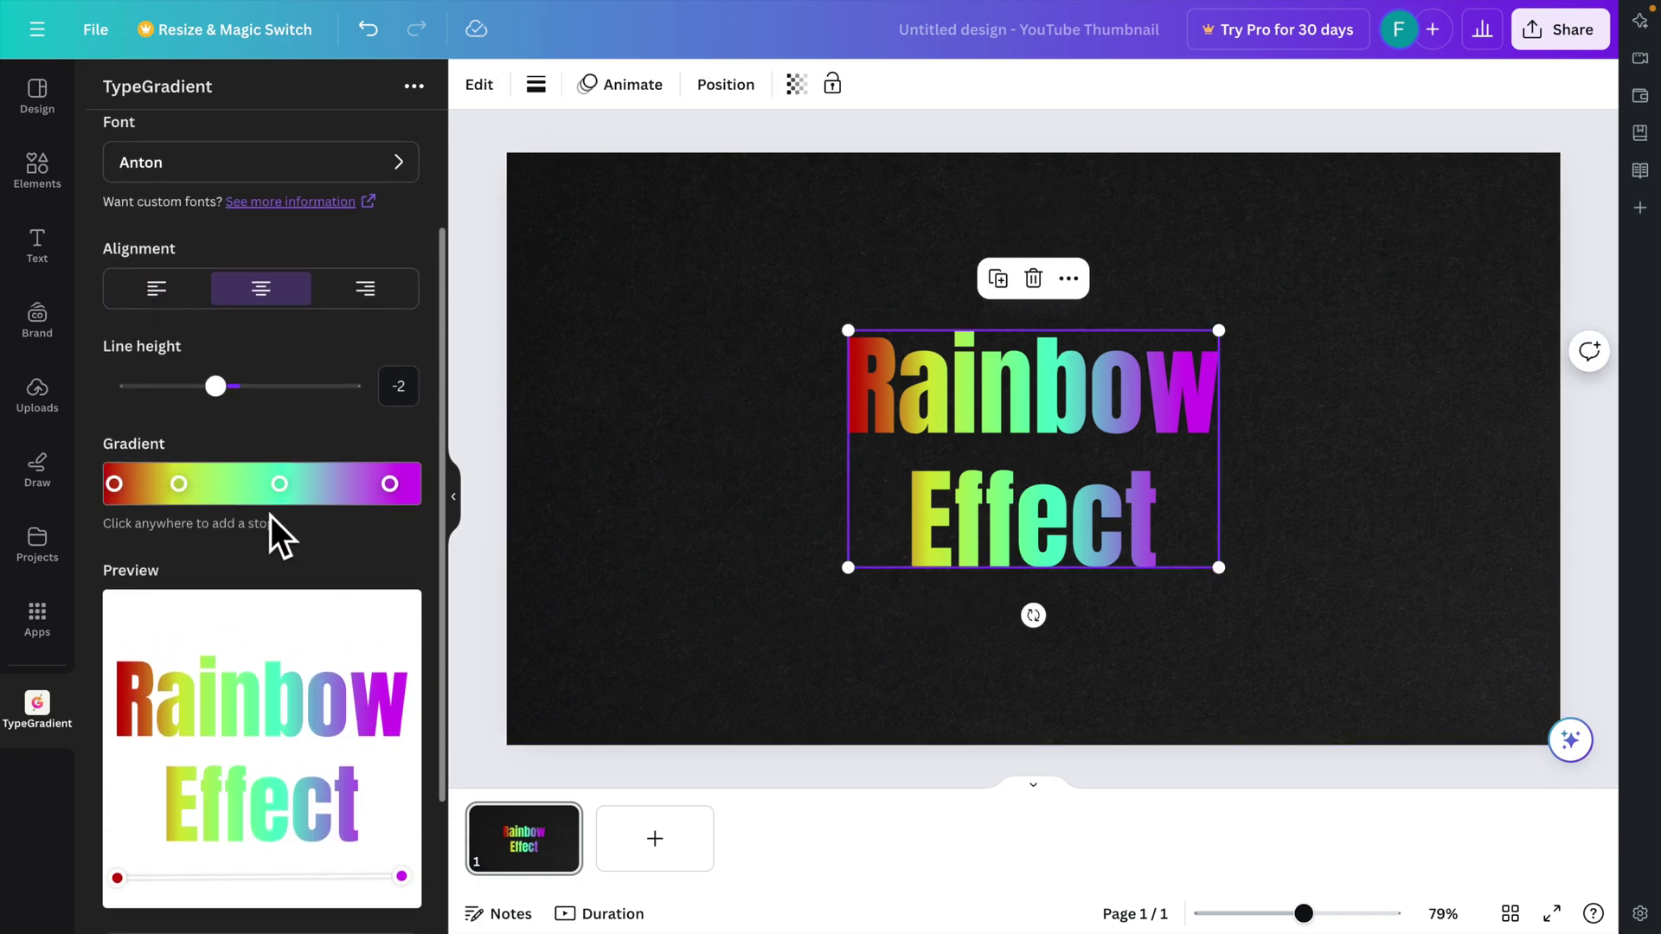
pyautogui.scroll(-3, 327, 549)
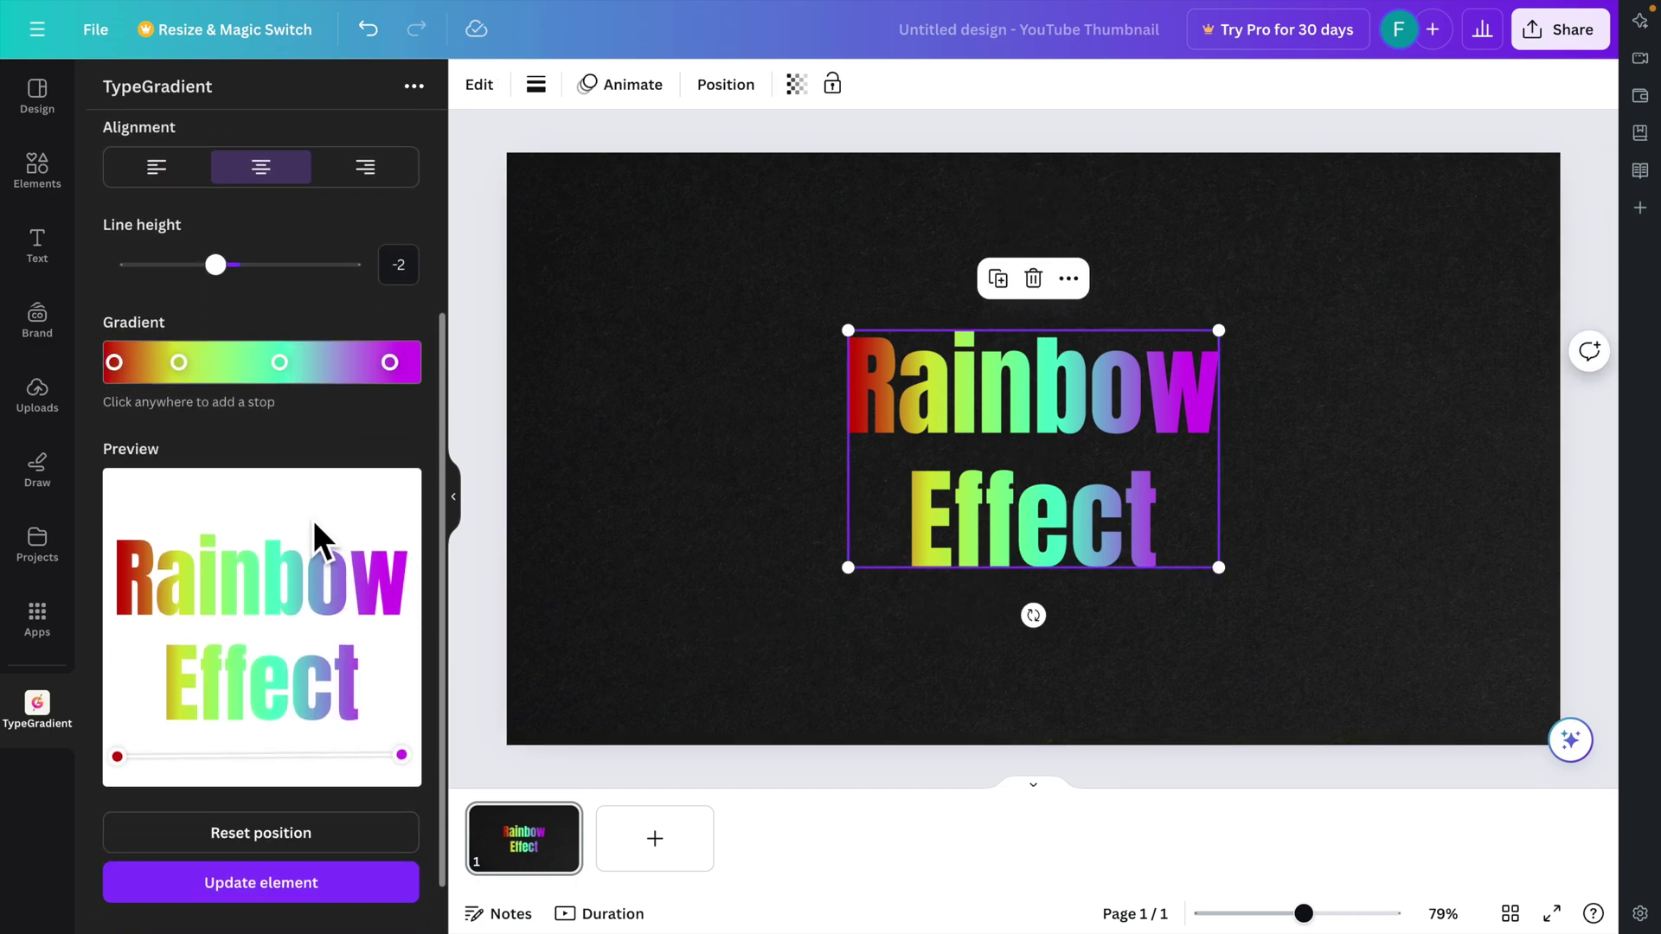
pyautogui.scroll(2, 313, 522)
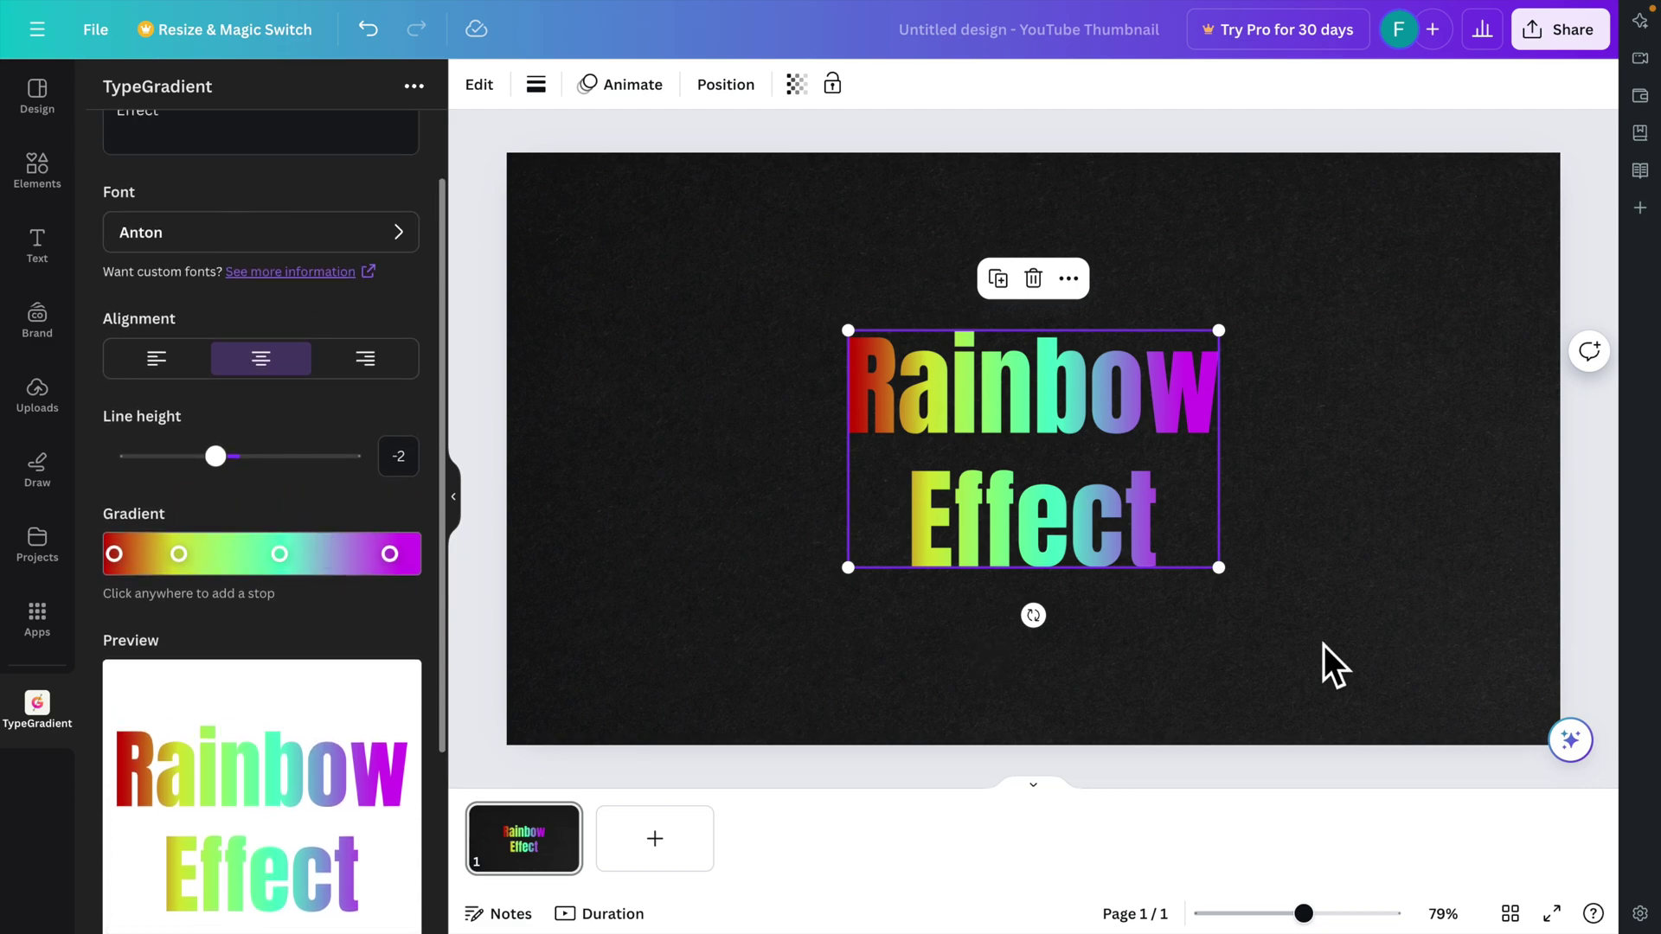
pyautogui.click(1448, 545)
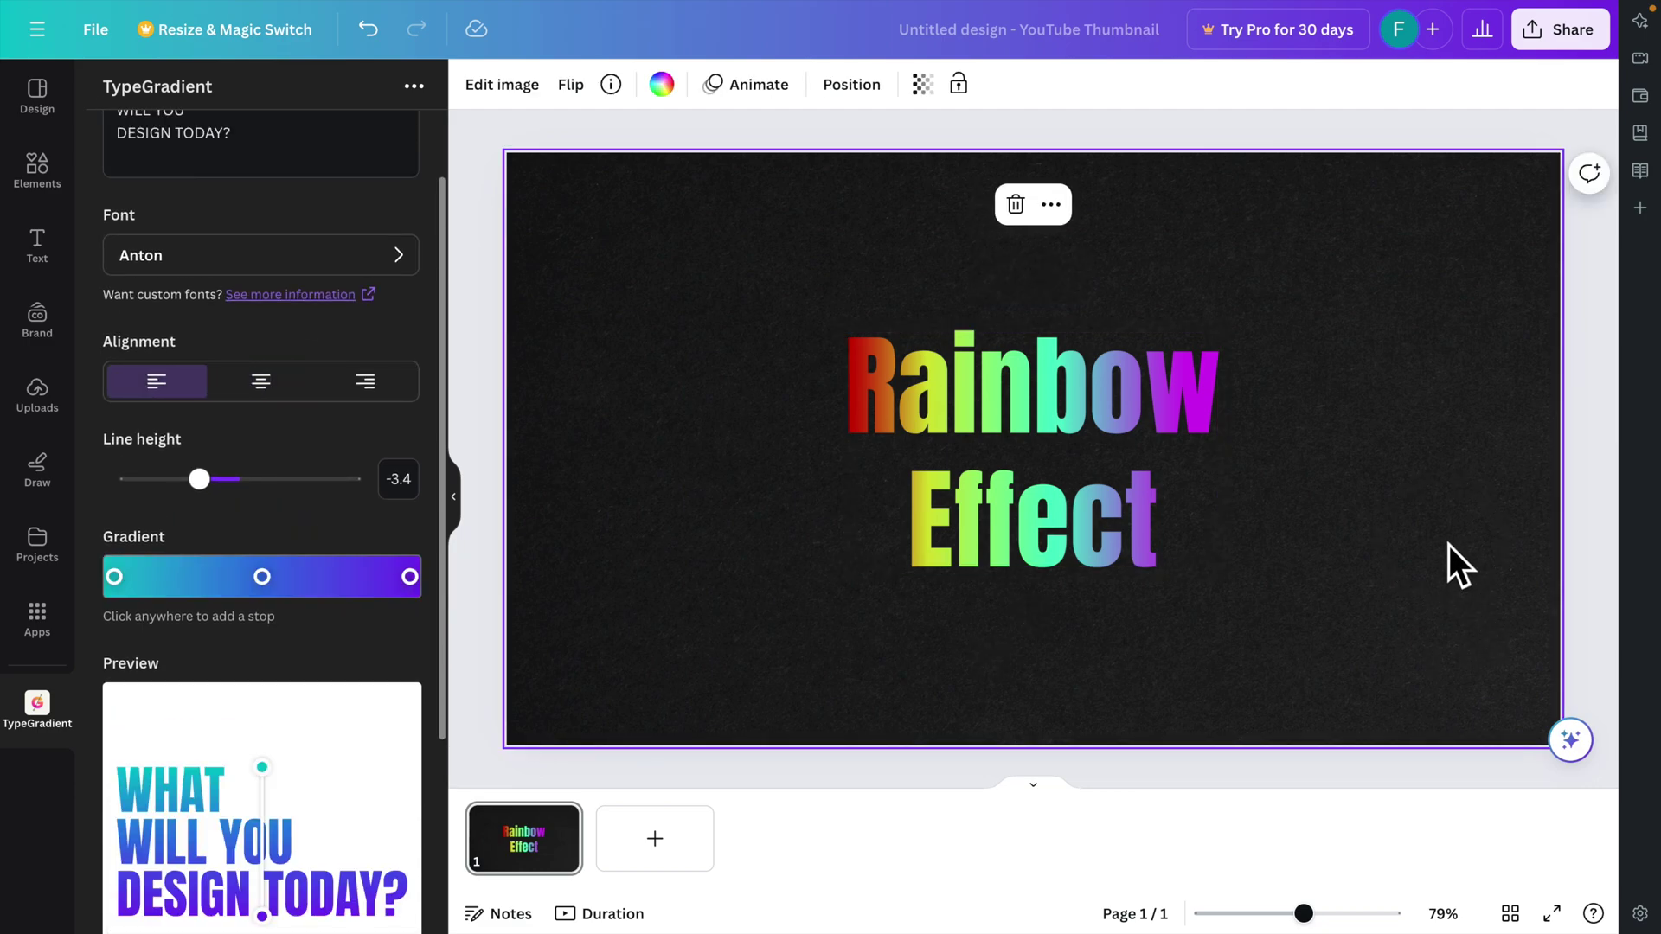